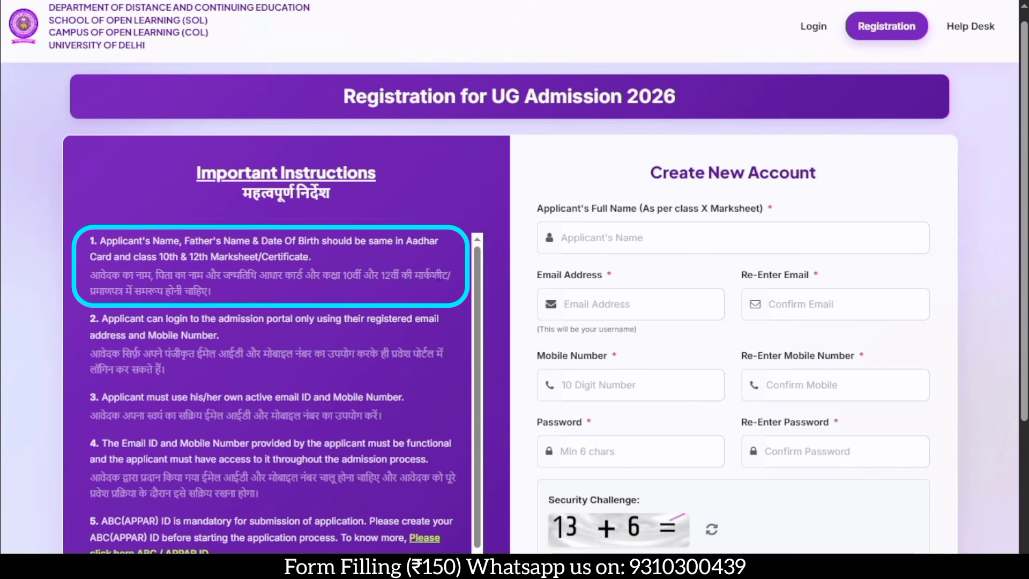
scroll(284, 391, "down", 2)
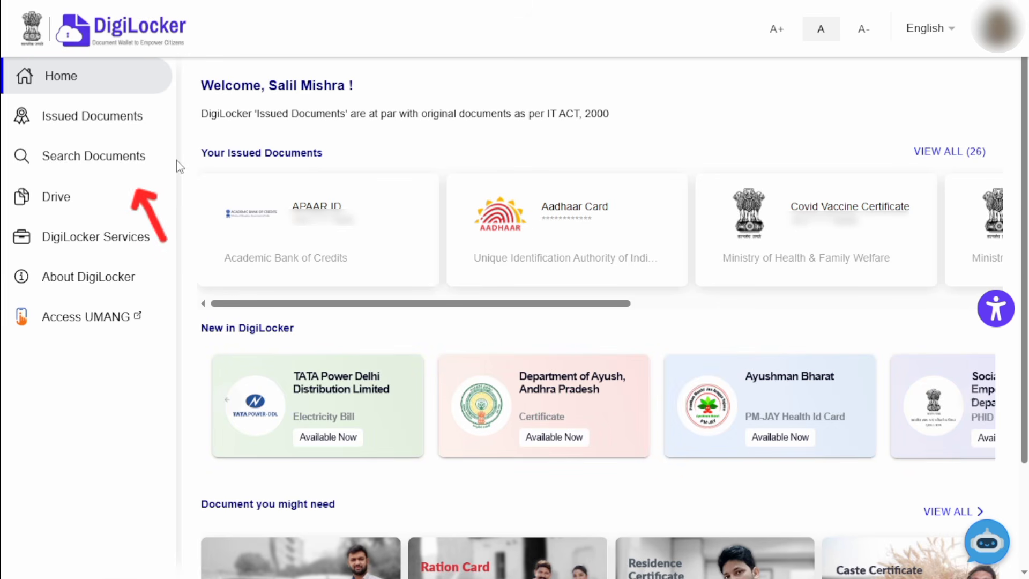
- In DigiLocker, search the documents for "abc id", open Academic Bank of Credits and request the APAAR ID document
left_click(108, 166)
left_click(452, 106)
type("abc id")
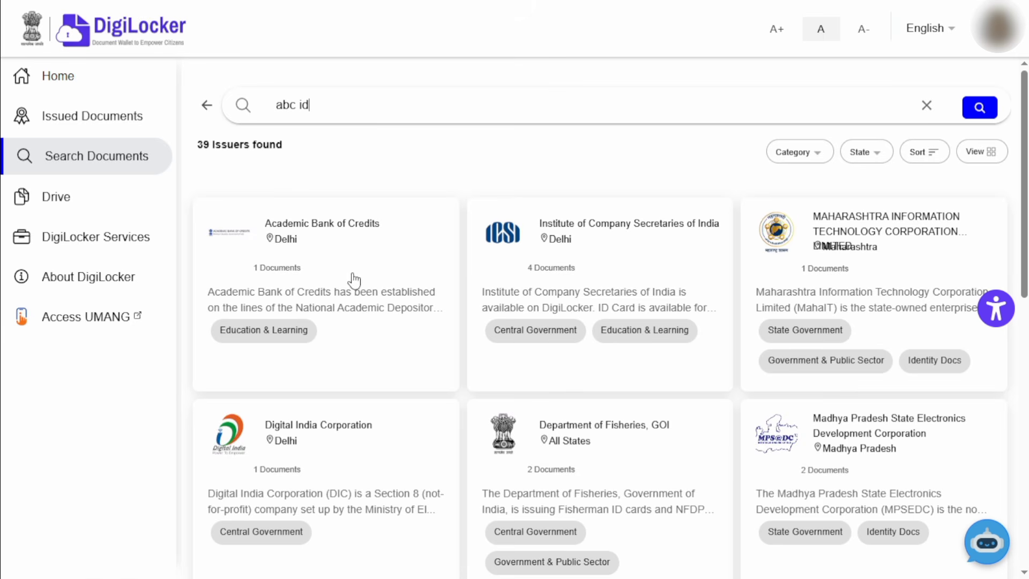
left_click(338, 265)
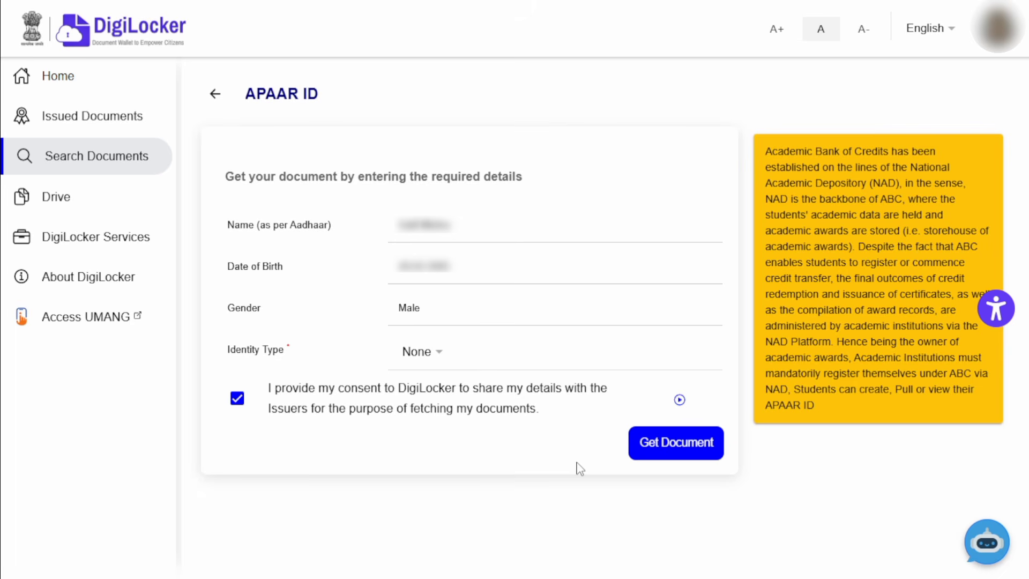
left_click(663, 442)
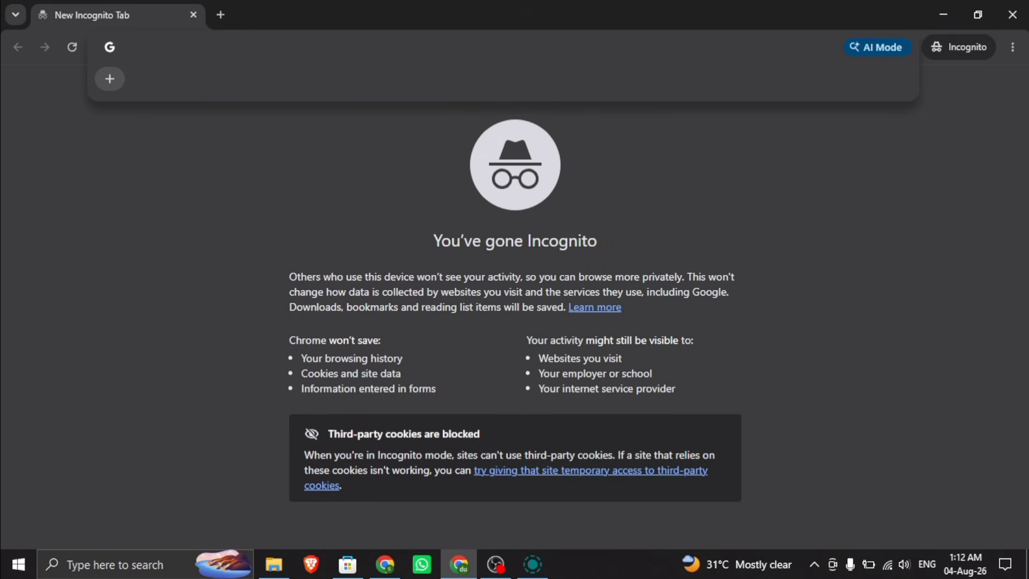
- Search the web for "DEB ID" and open the Distance Education Bureau's DEB Admission page in full screen
type("DEB ID")
key("Return")
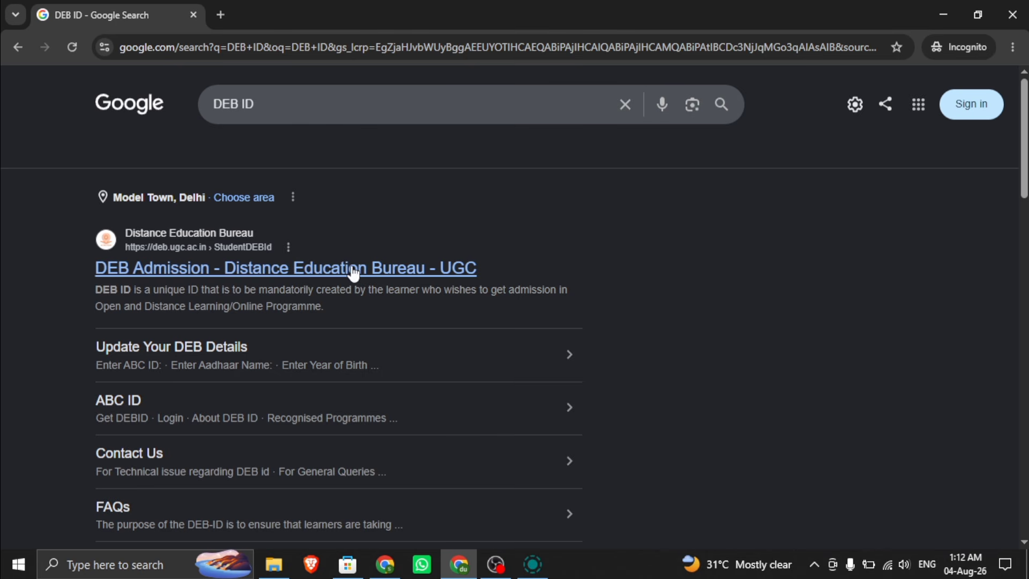
left_click(352, 278)
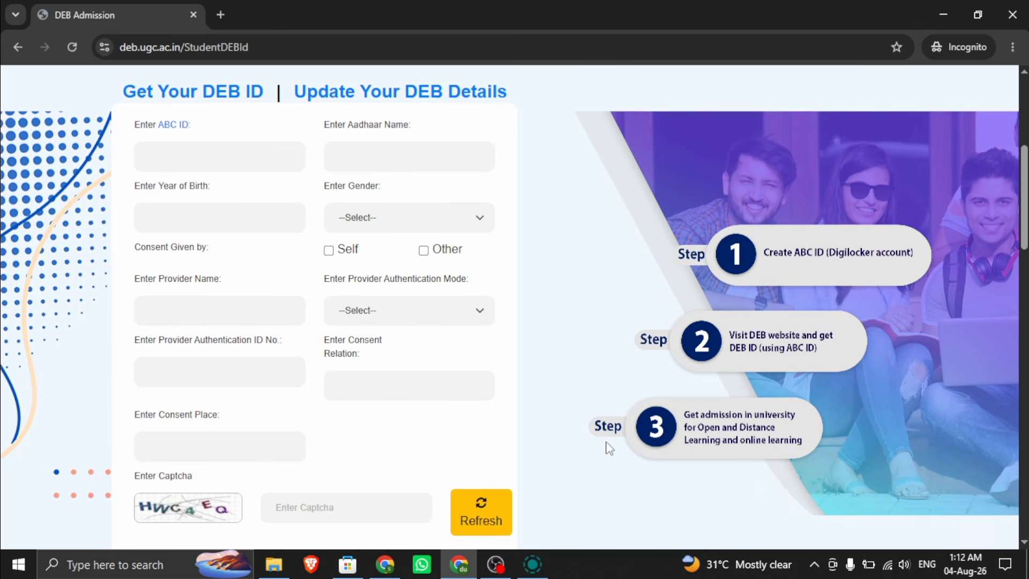
key("F11")
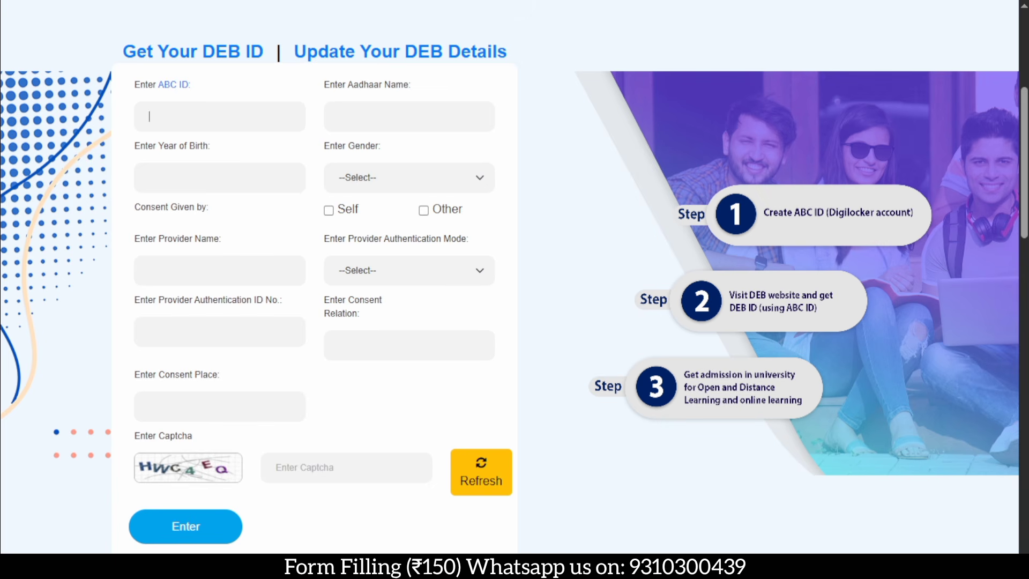
- Fill in the ABC ID, Aadhaar name and year of birth on the DEB ID form, and set the gender to Male
left_click(150, 116)
type("1234567890")
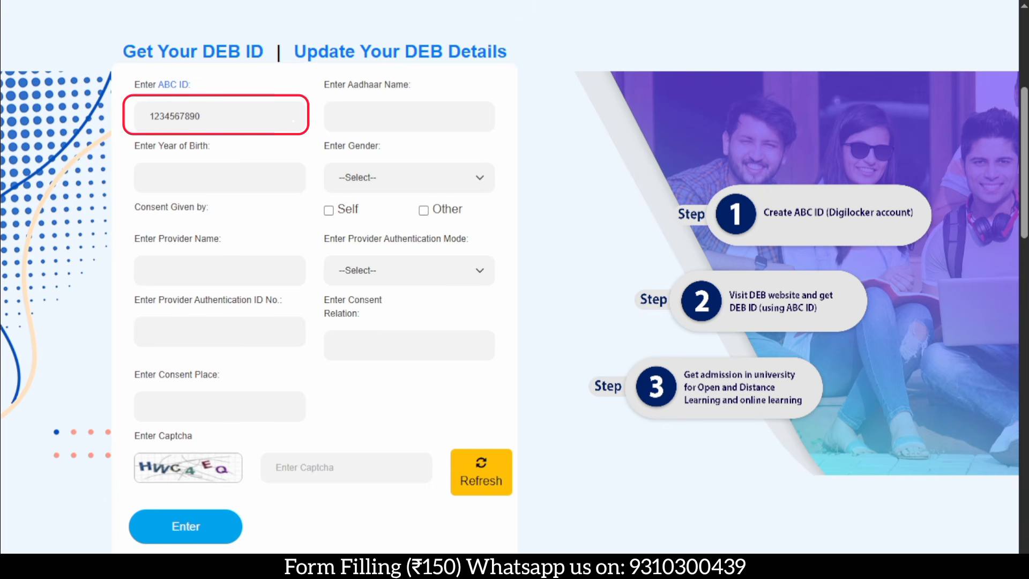
left_click(340, 117)
type("Abhishek")
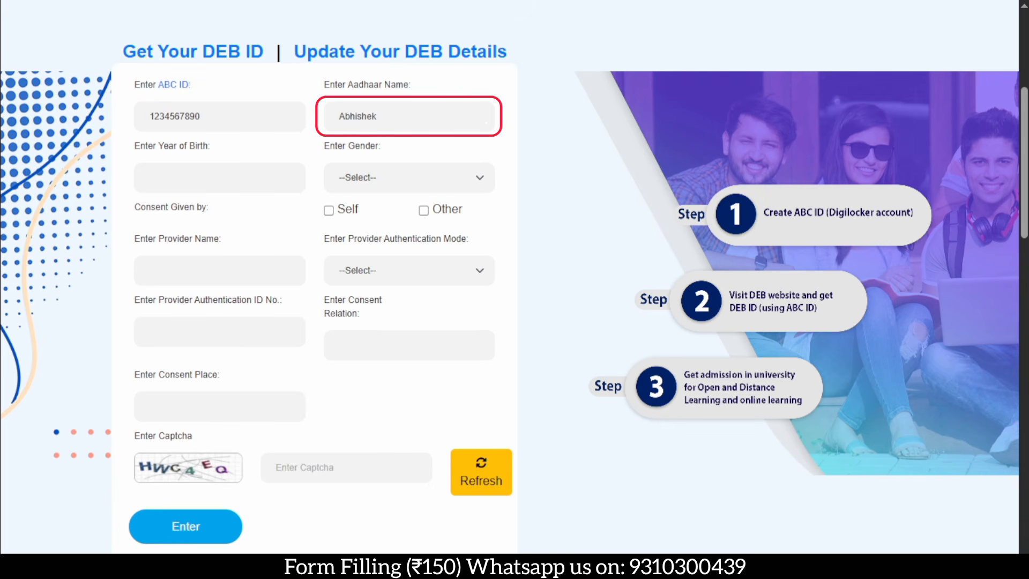
left_click(150, 177)
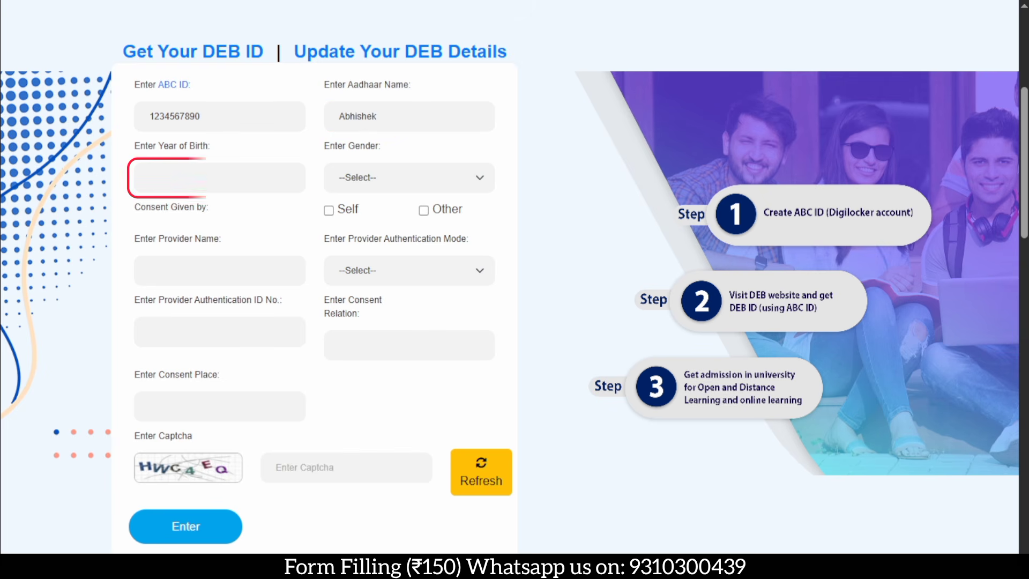
type("2009")
left_click(407, 178)
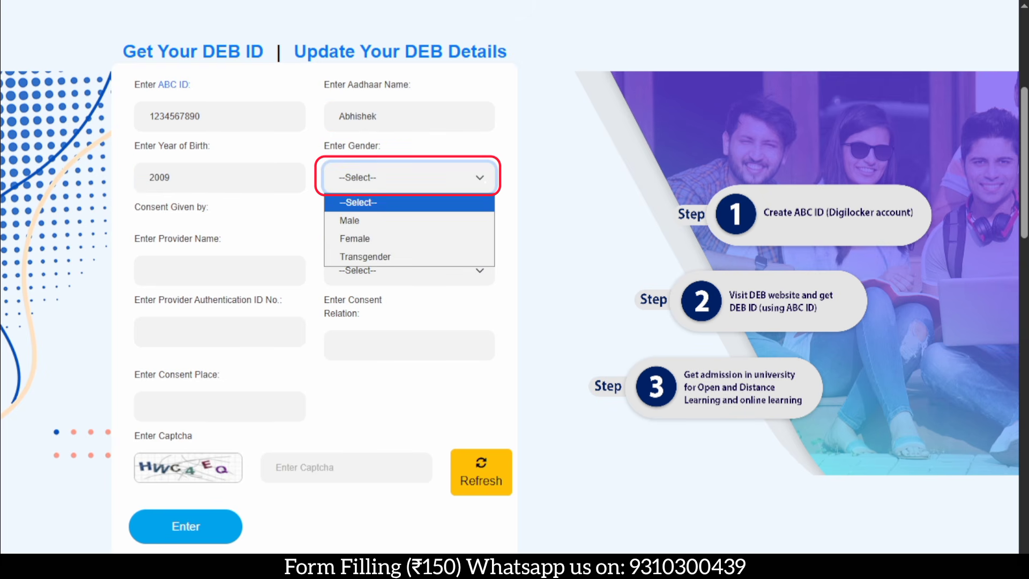
left_click(348, 218)
- Mark the consent as given by Self and enter Delhi as the consent place
left_click(328, 210)
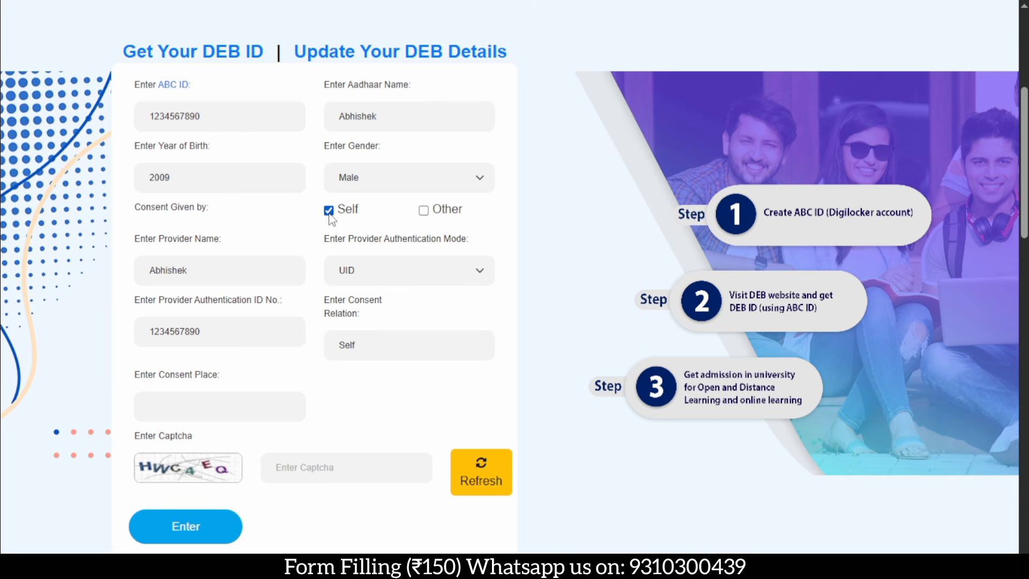
left_click(297, 411)
type("Delhi")
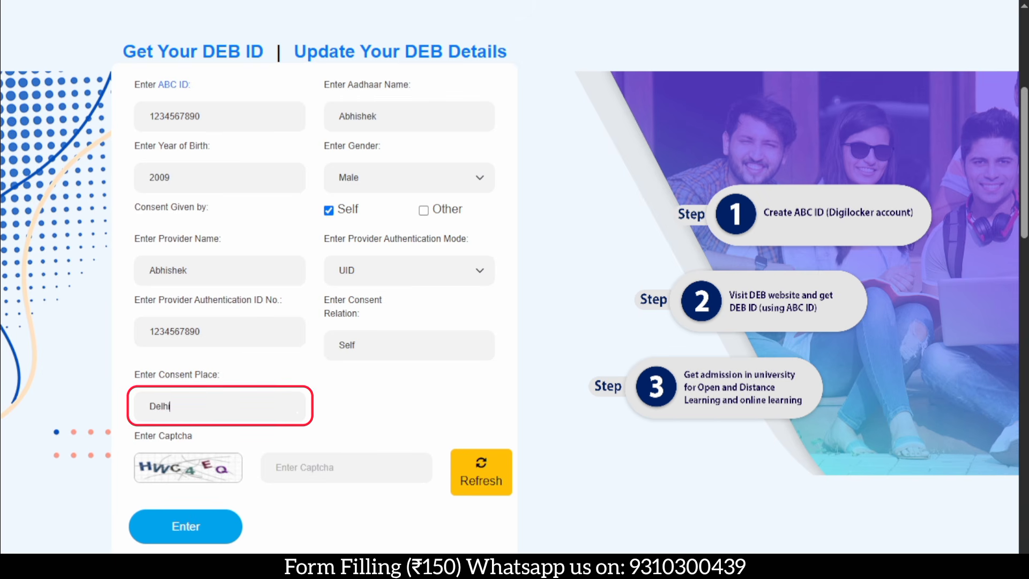
- Enter the captcha code shown and submit the DEB ID form
left_click(333, 467)
type("HWC4EQ")
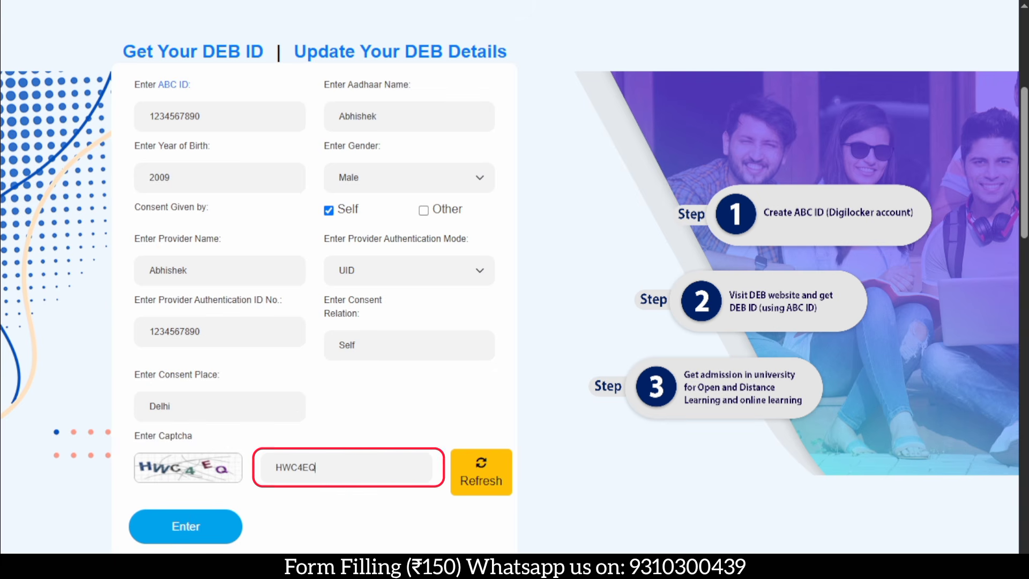
left_click(217, 542)
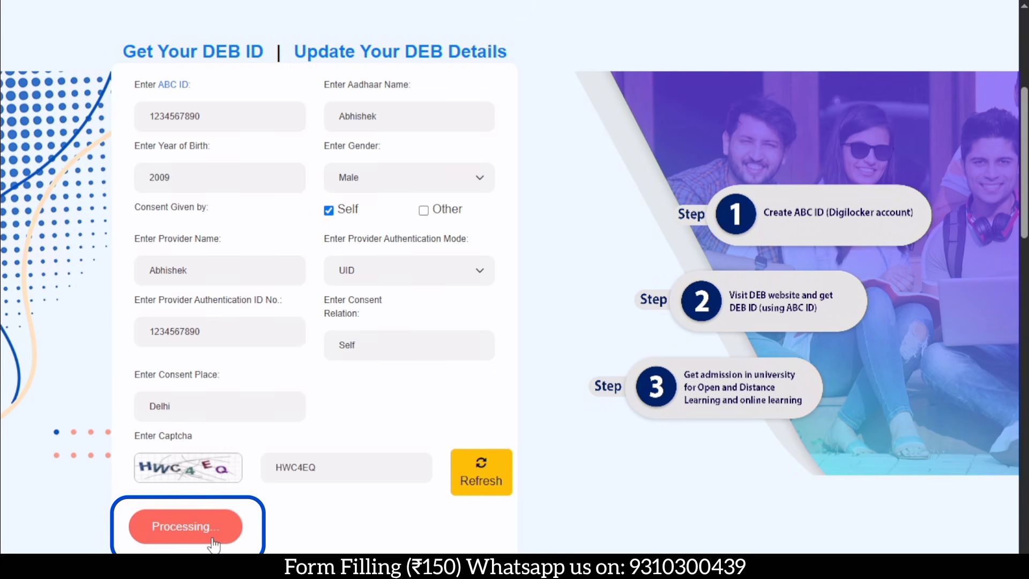
type("HWC4EQ")
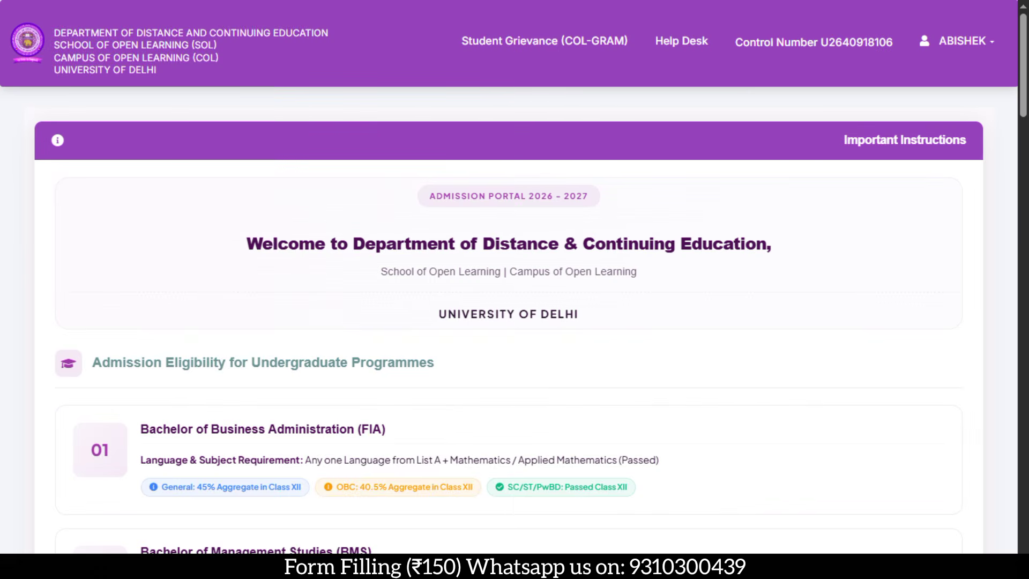
- Review the undergraduate eligibility criteria and admission guidelines, agree to the declaration and proceed with the application
scroll(514, 290, "down", 10)
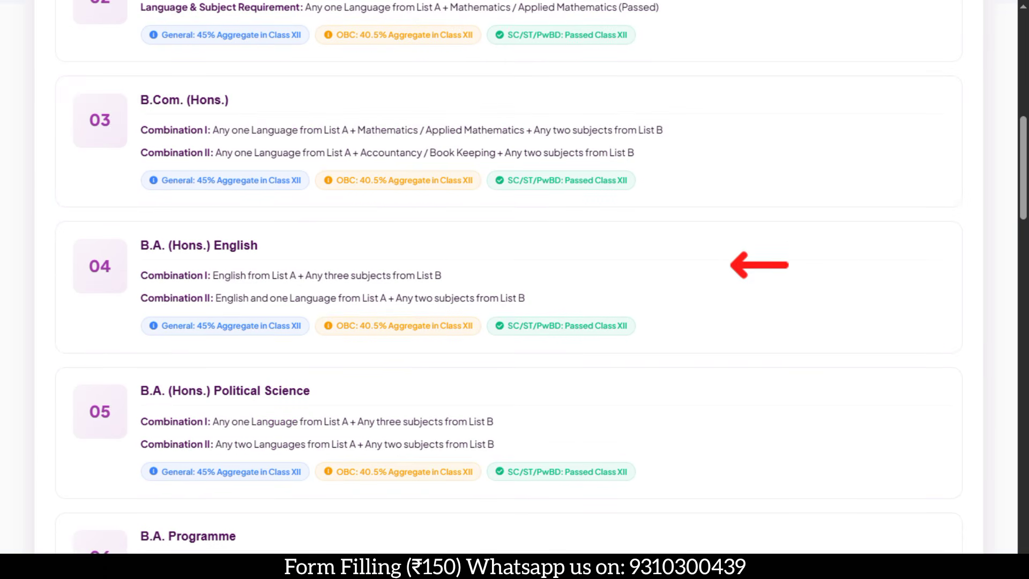
scroll(515, 289, "down", 6)
scroll(515, 289, "down", 4)
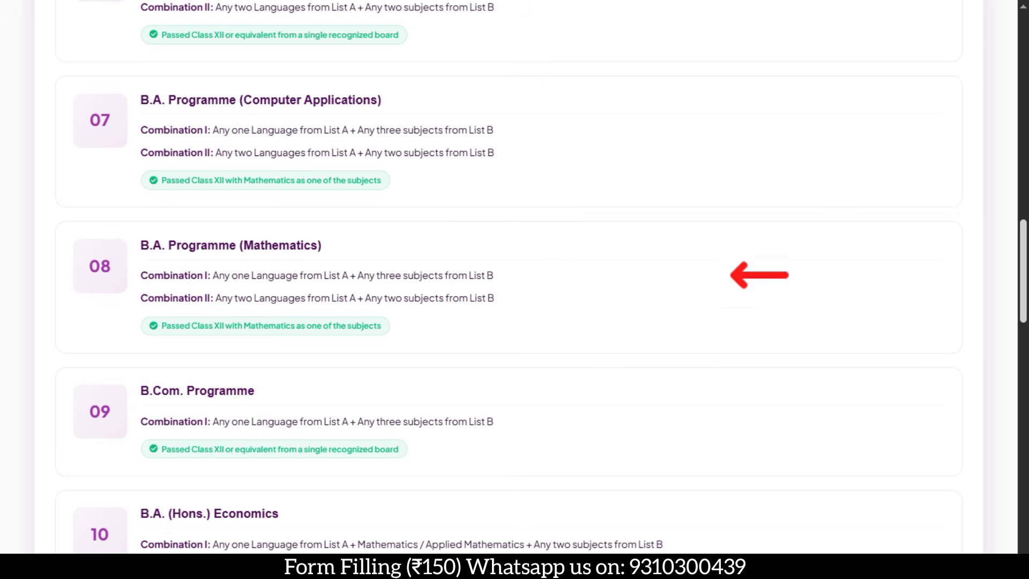
scroll(514, 290, "down", 10)
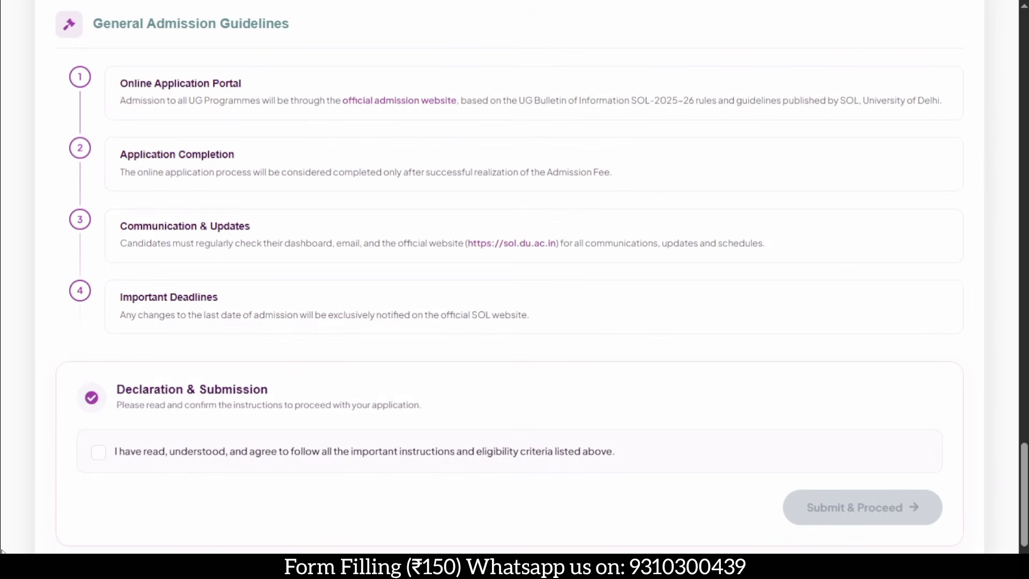
left_click(99, 454)
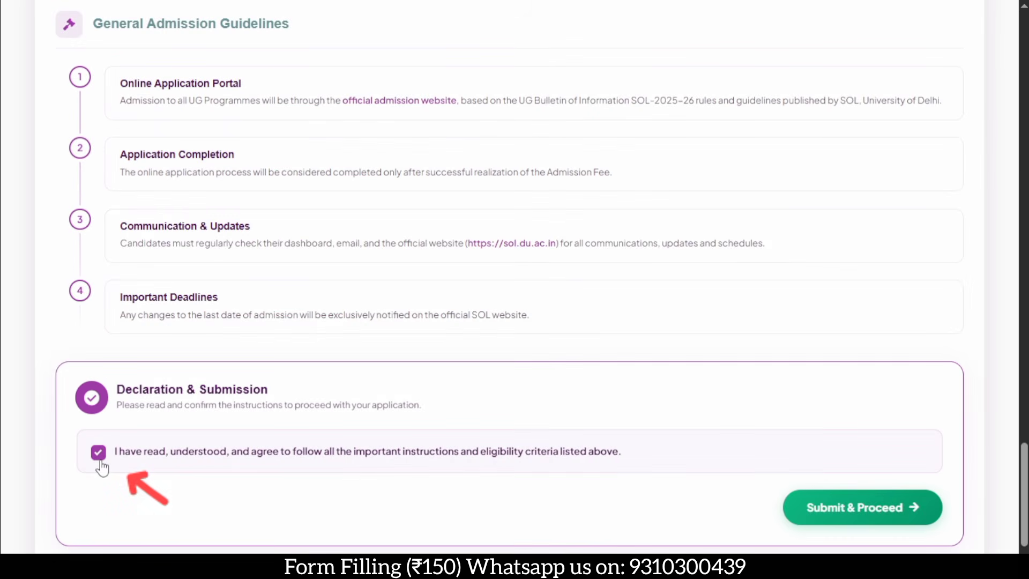
left_click(926, 526)
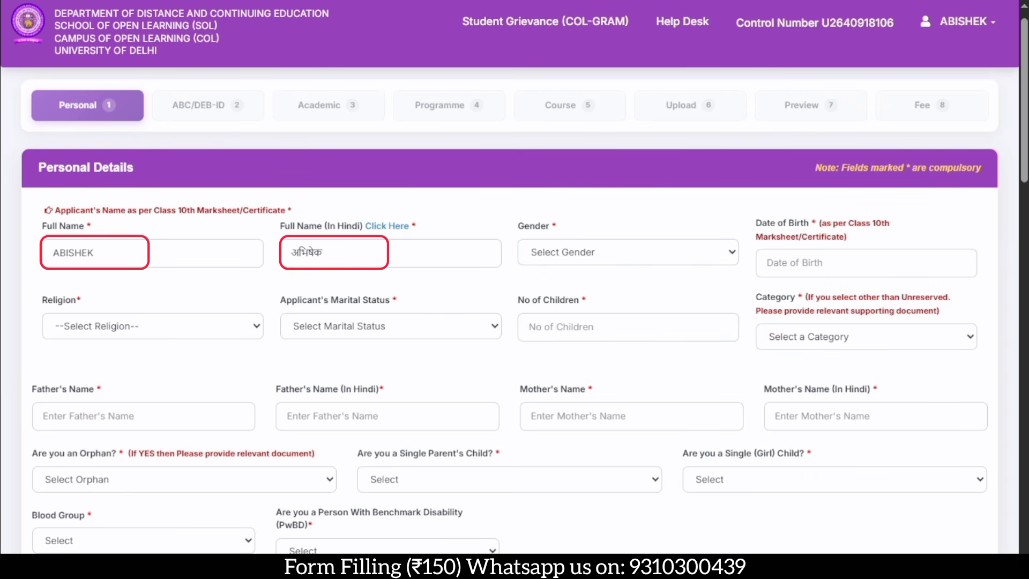
- Set the applicant's gender to Male and pick the date of birth in the personal details
left_click(627, 251)
left_click(552, 290)
left_click(866, 262)
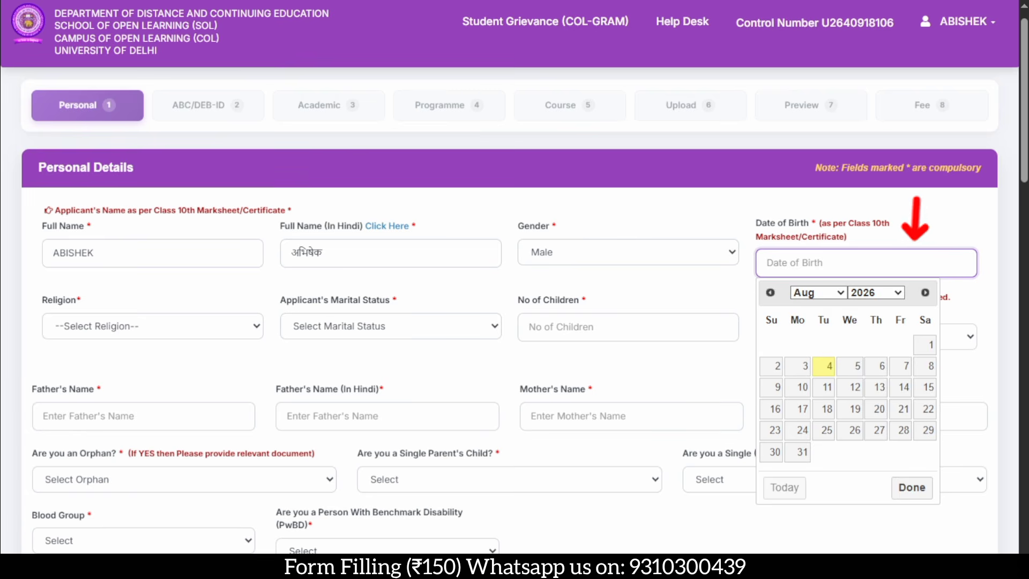
left_click(824, 366)
- Set the applicant's religion to HINDU and the marital status to Single/Unmarried
left_click(152, 326)
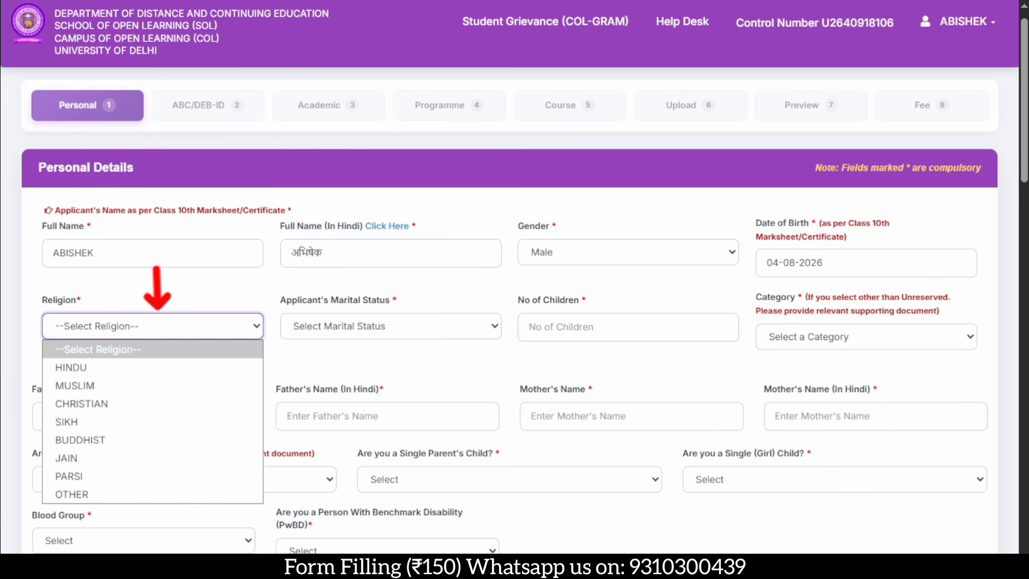
left_click(70, 367)
left_click(390, 326)
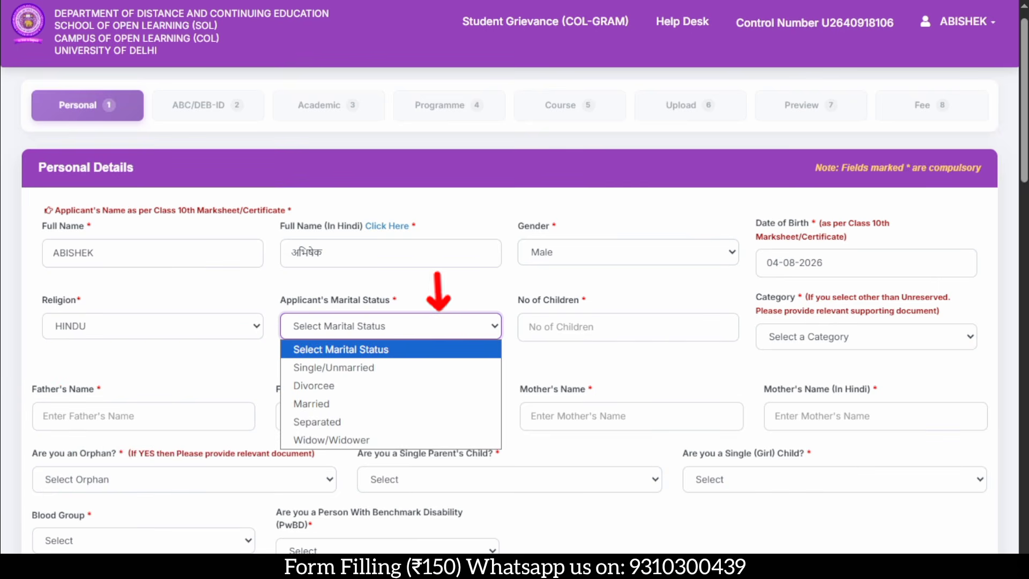
key("Down")
key("Down")
key("Down")
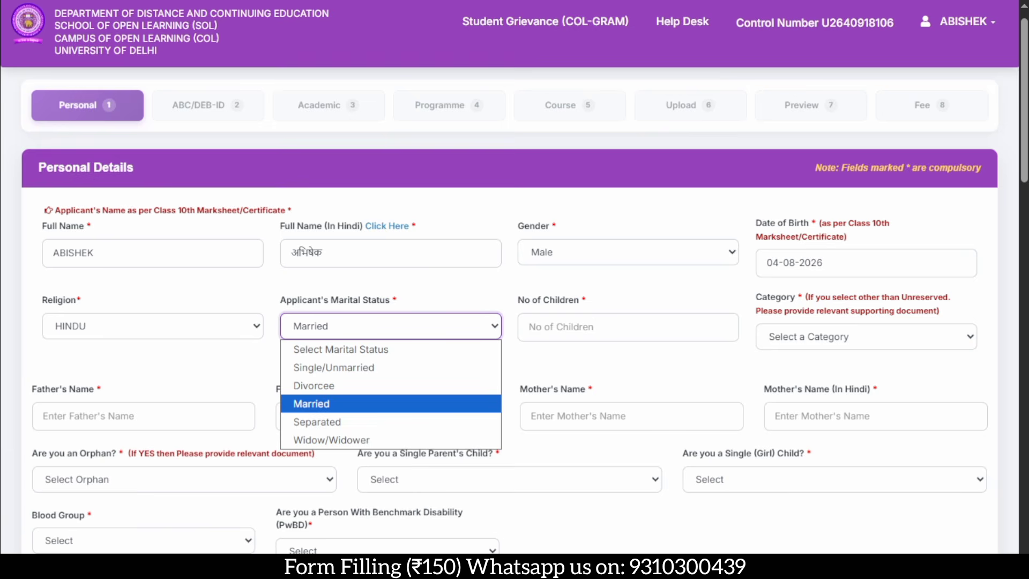
key("Up")
key("Up")
key("Return")
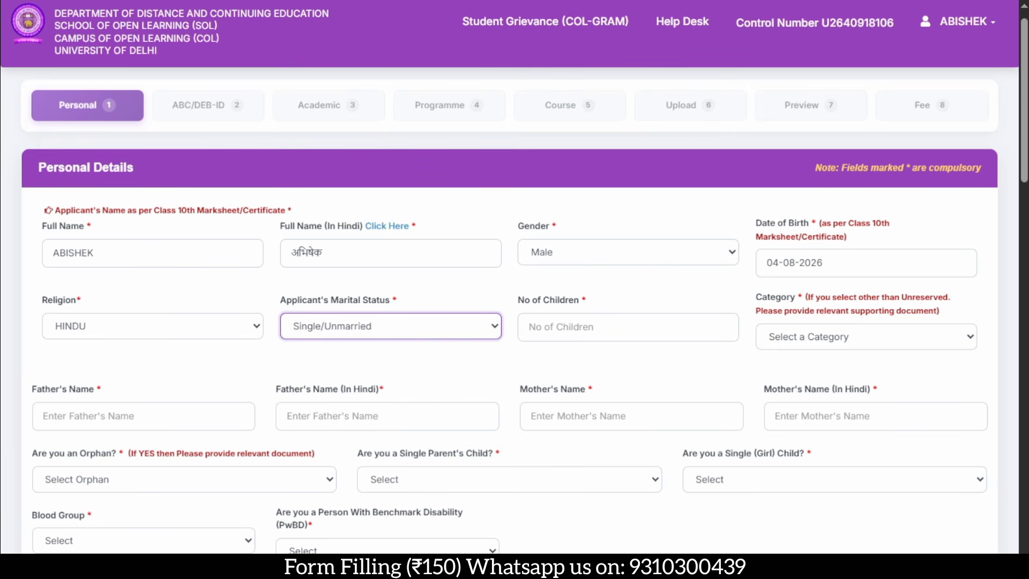
- Set the applicant's category to Unreserved (UR)
key("Tab")
key("alt+Down")
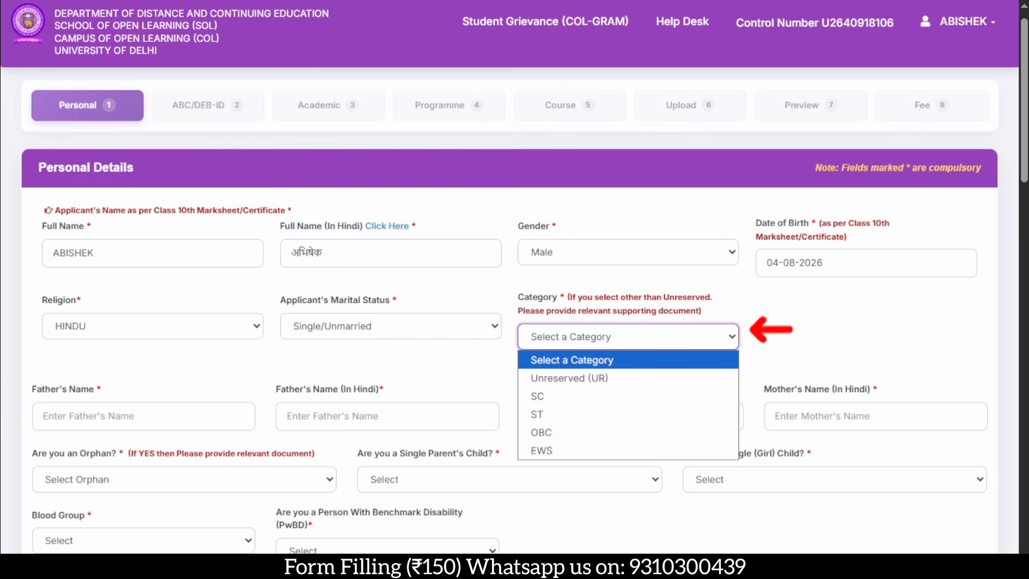
key("Down")
key("Down")
key("Down")
key("Down")
key("Down")
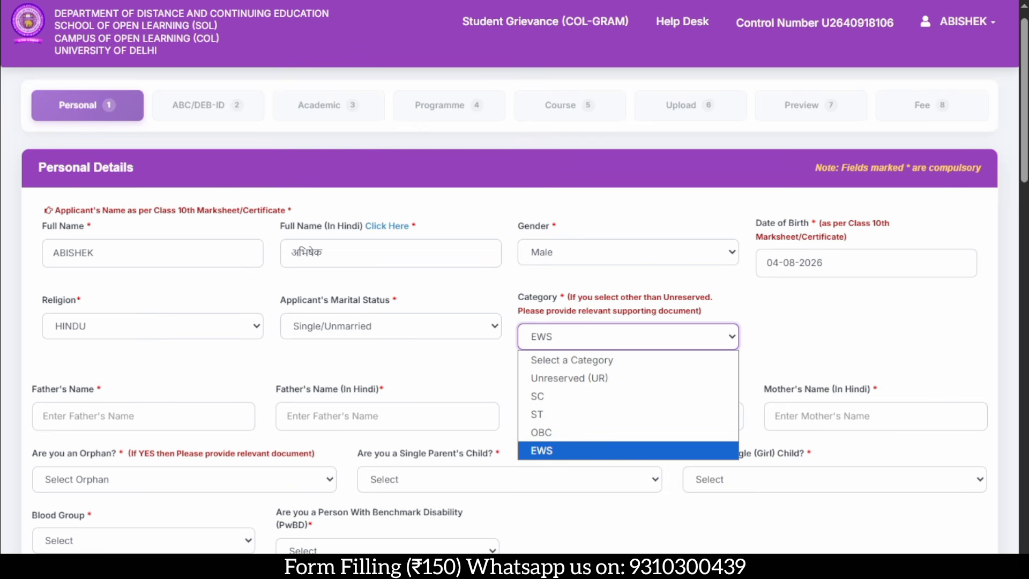
key("Up")
key("Up")
key("Up")
key("Up")
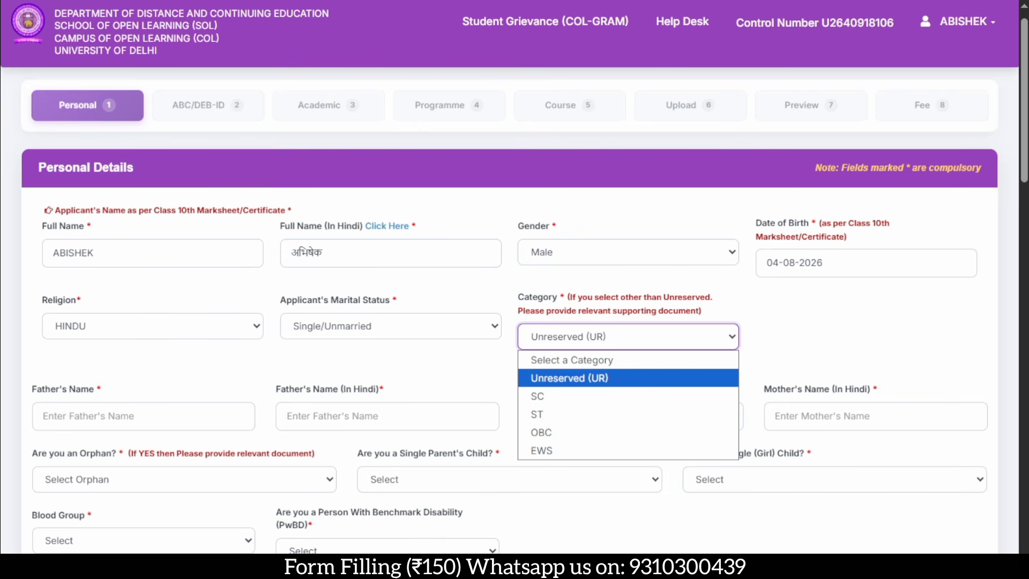
key("Return")
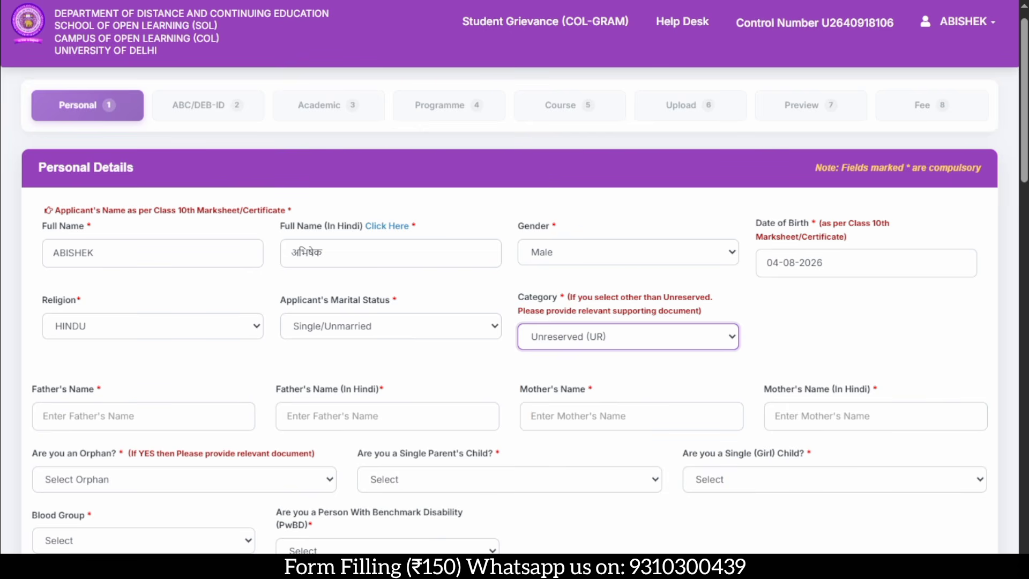
left_click(144, 416)
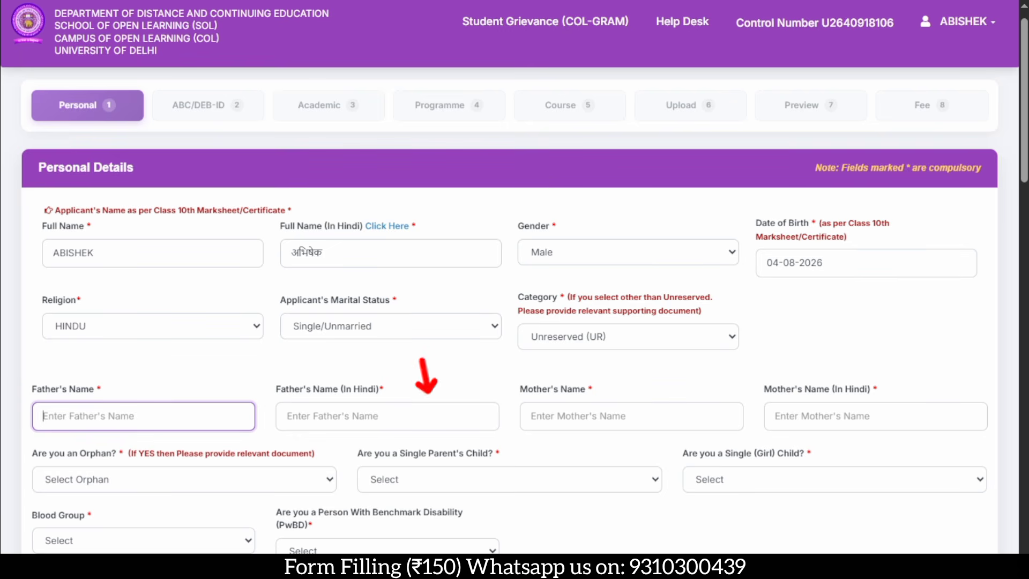
left_click(387, 416)
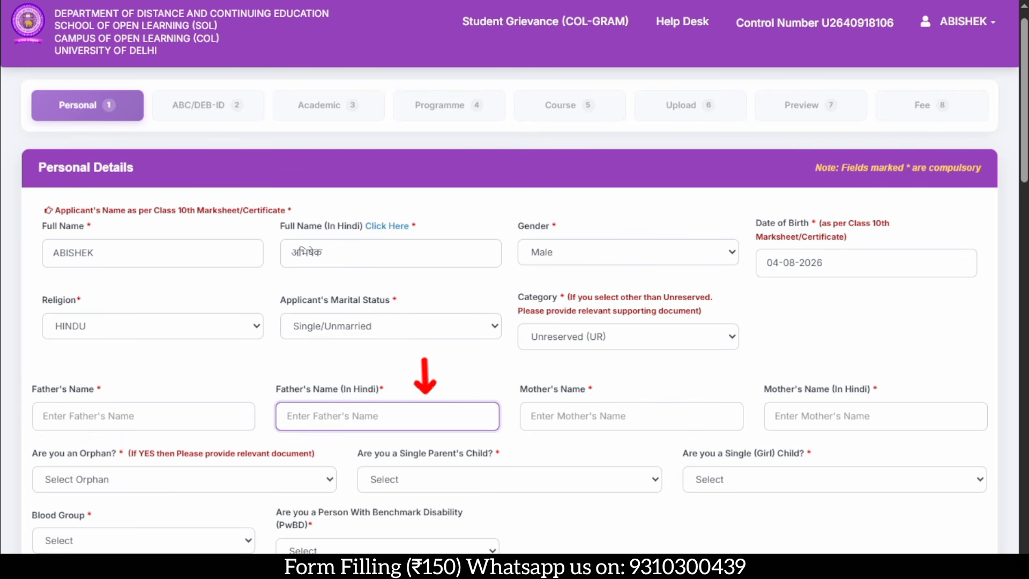
left_click(631, 416)
left_click(875, 415)
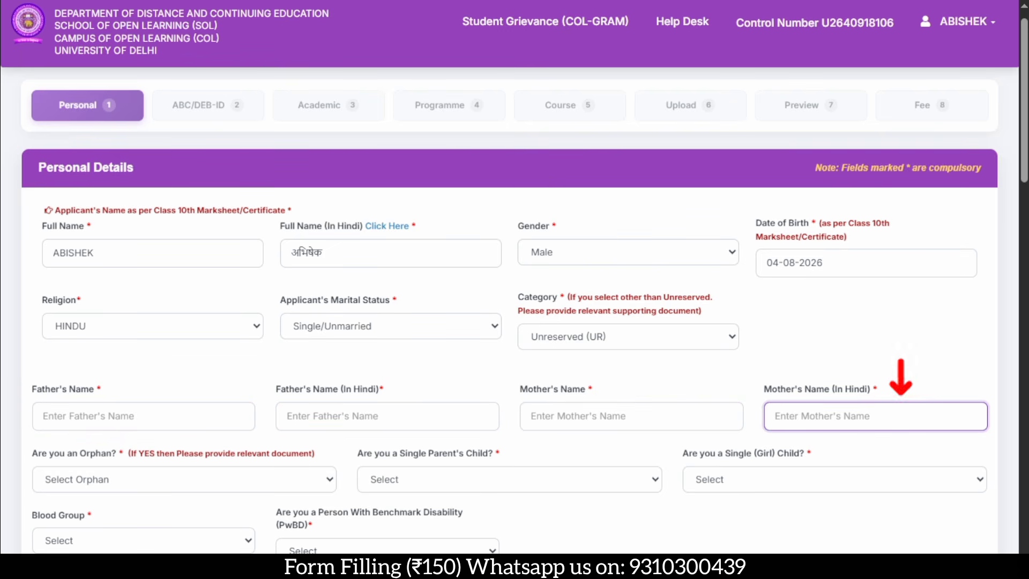
- Answer No to the questions on being an orphan and being a single parent's child
key("Tab")
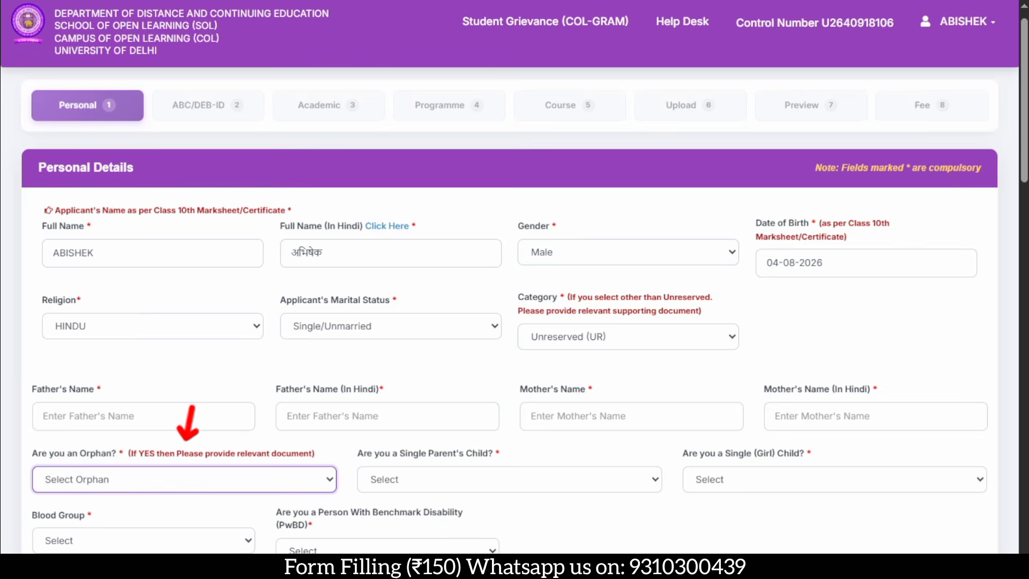
key("space")
key("Down")
key("Down")
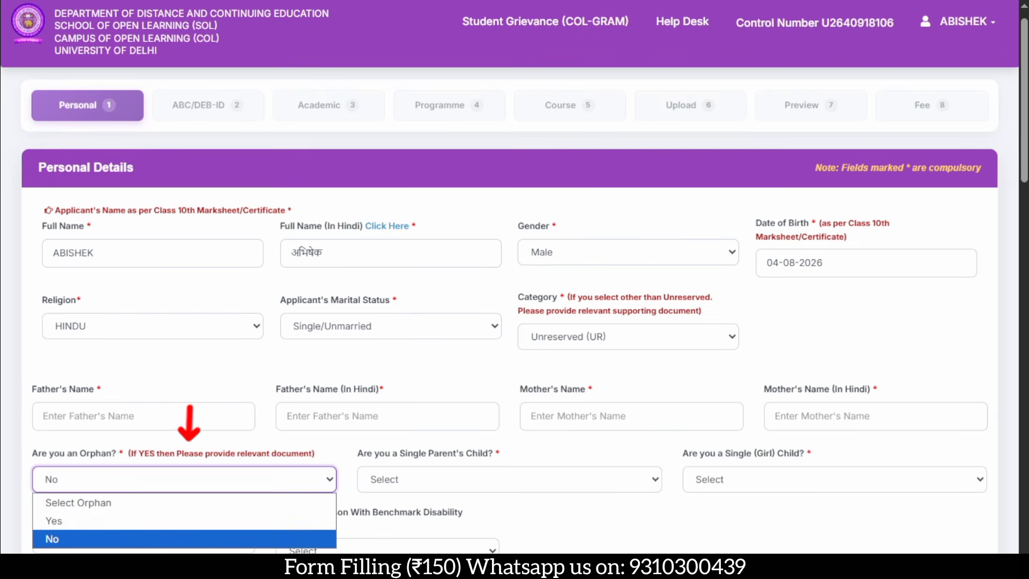
key("Return")
key("Tab")
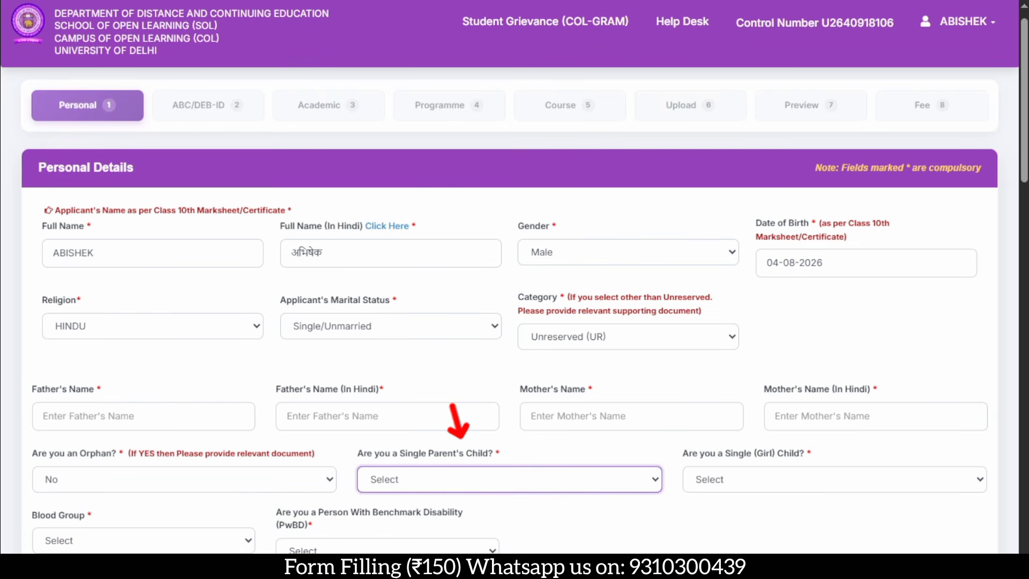
key("space")
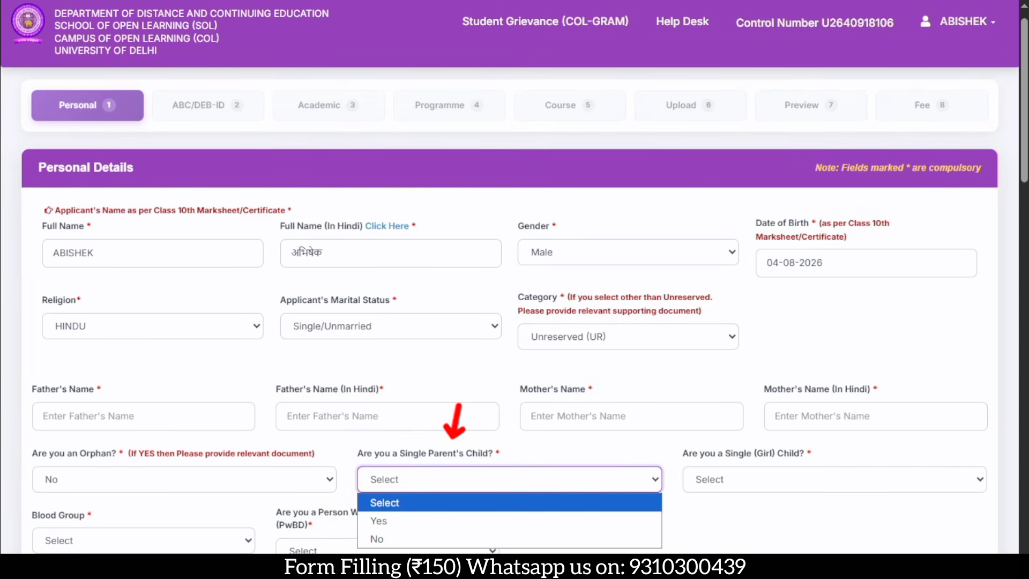
key("Down")
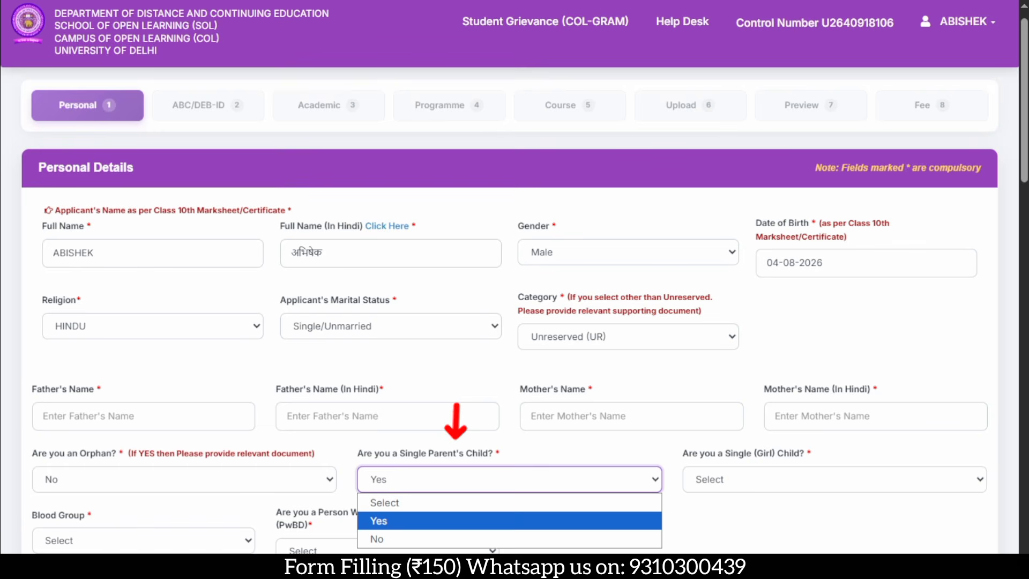
key("Down")
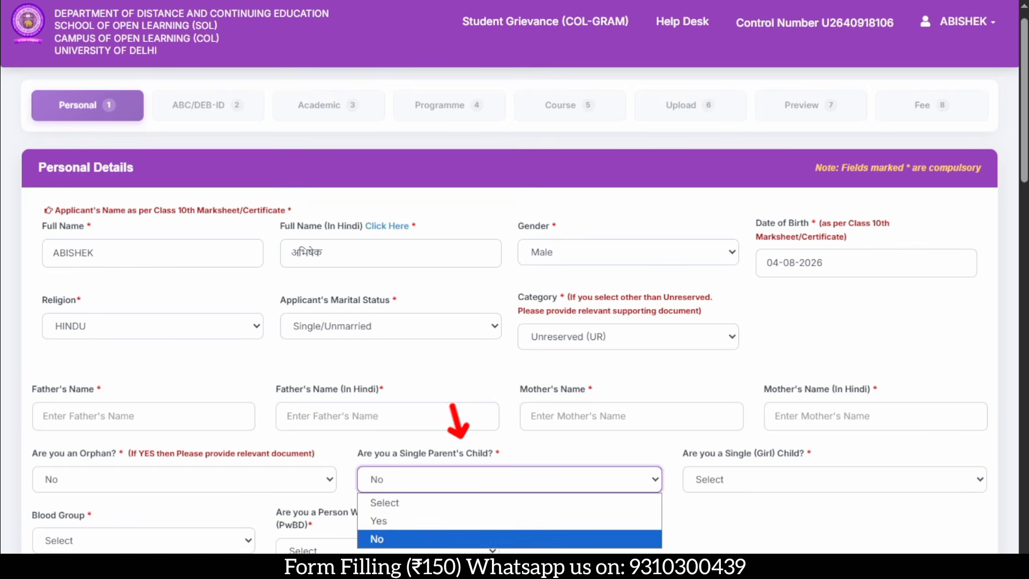
key("Return")
- Answer No to being a single (girl) child and to being a Person With Benchmark Disability (PwBD)
key("Tab")
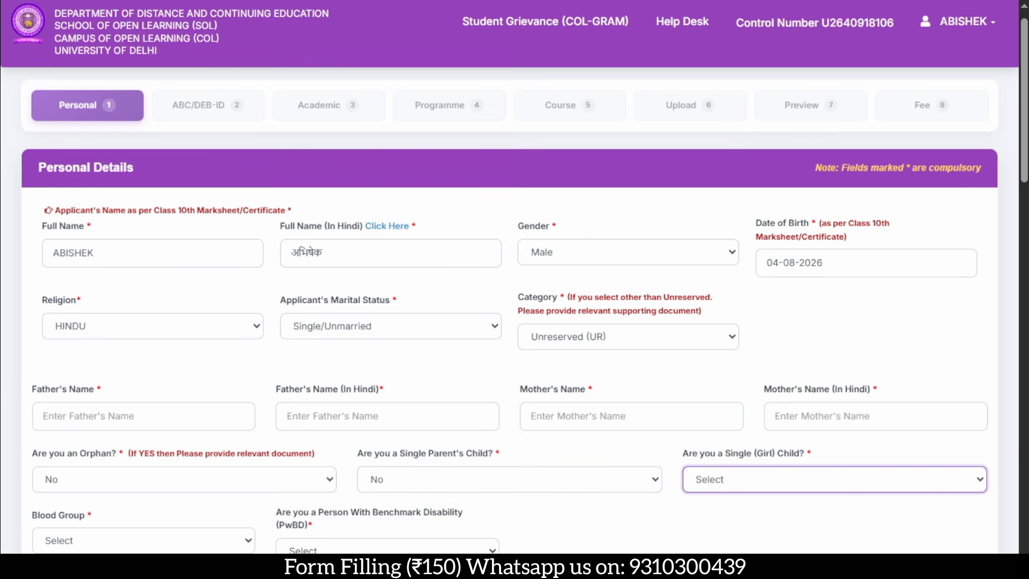
key("space")
key("Down")
key("Down")
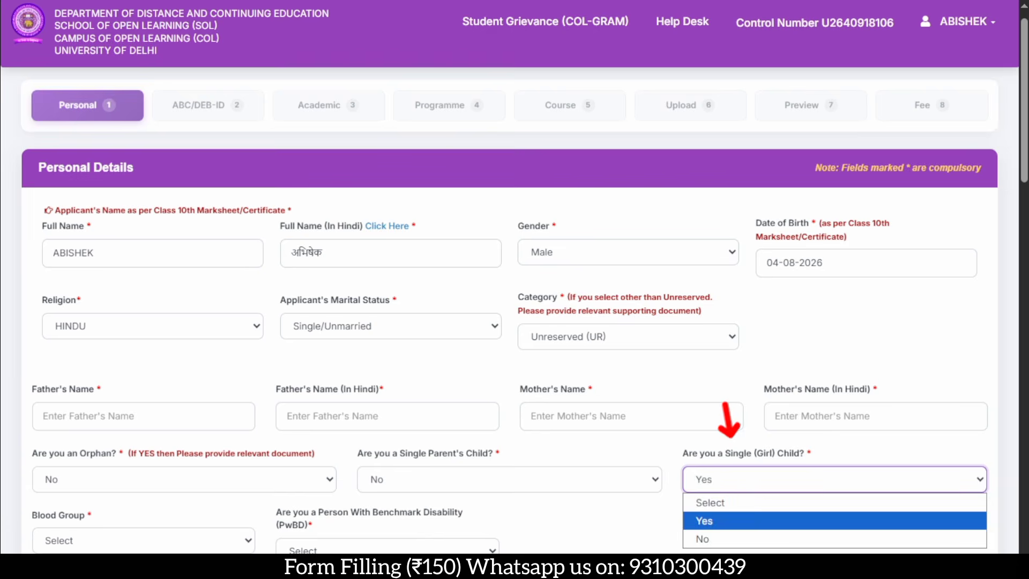
key("Return")
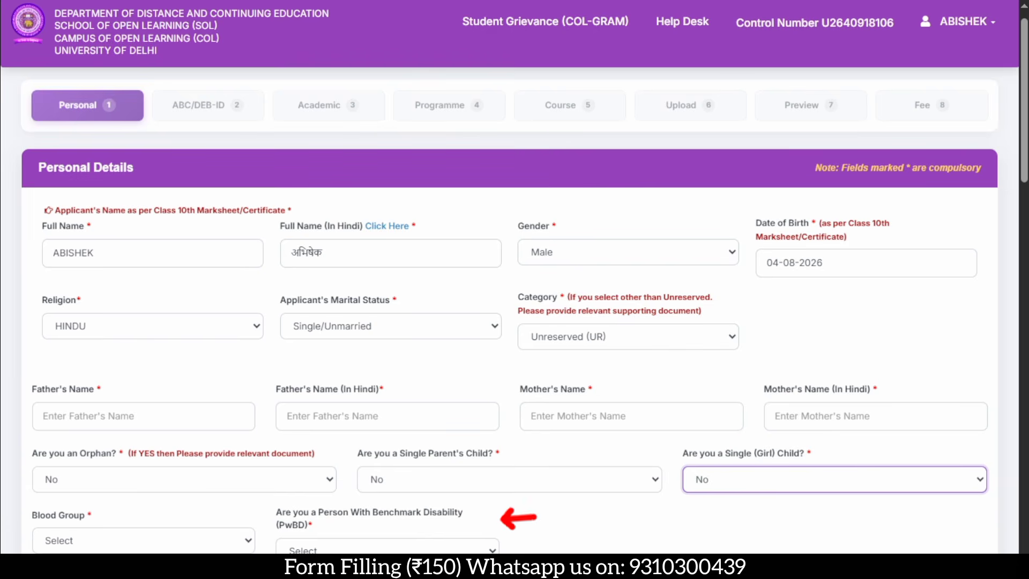
key("Tab")
key("space")
key("Down")
key("Down")
key("Return")
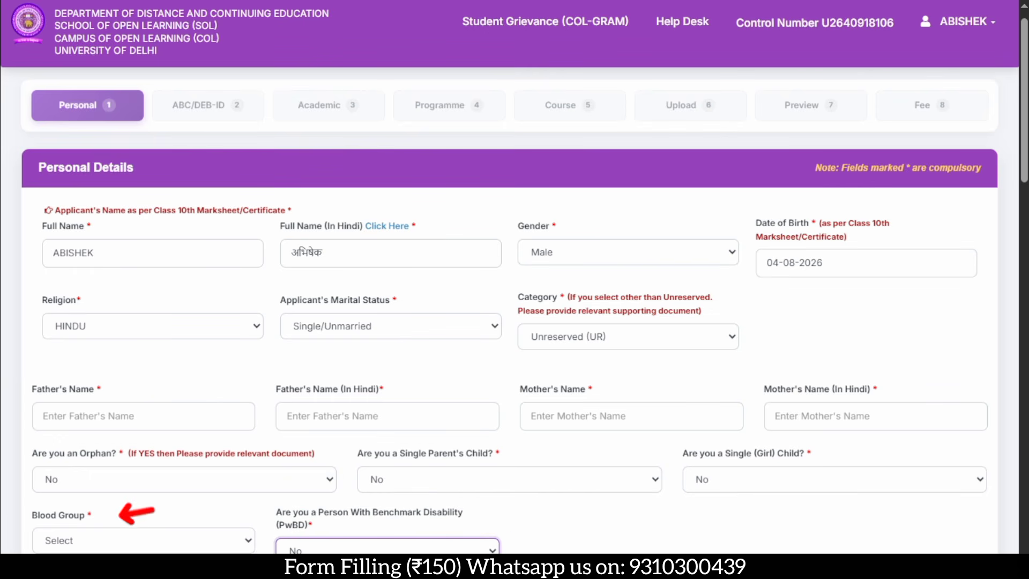
- Set the applicant's blood group to Not Known
key("shift+Tab")
key("space")
key("Down")
key("Down")
key("Down")
key("Down")
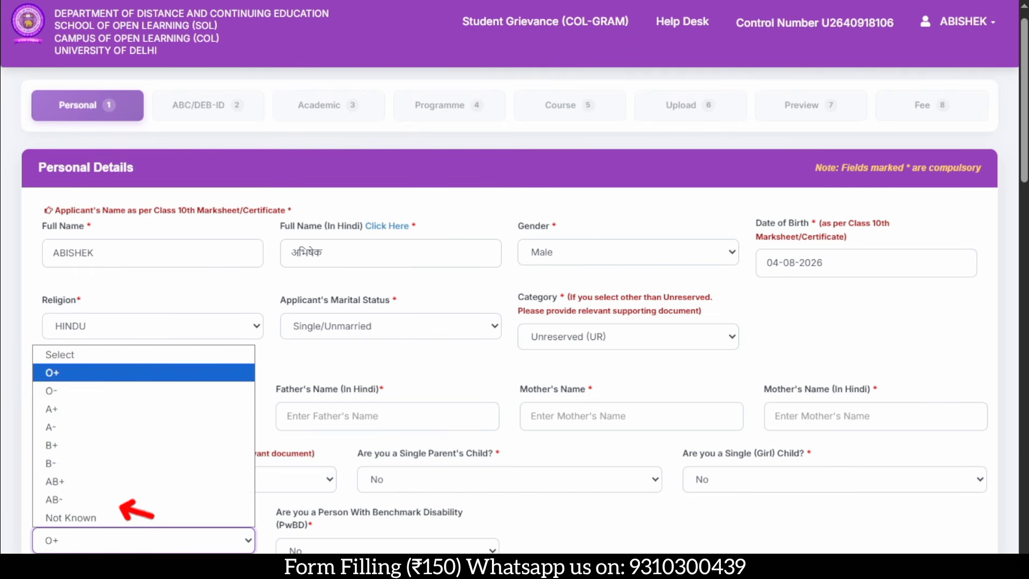
key("Down")
key("Down")
key("Down")
key("Down")
key("Down")
key("Return")
- Set the applicant's nationality to Indian, leaving the alternate mobile number and alternate email ID empty
scroll(1023, 101, "down", 1)
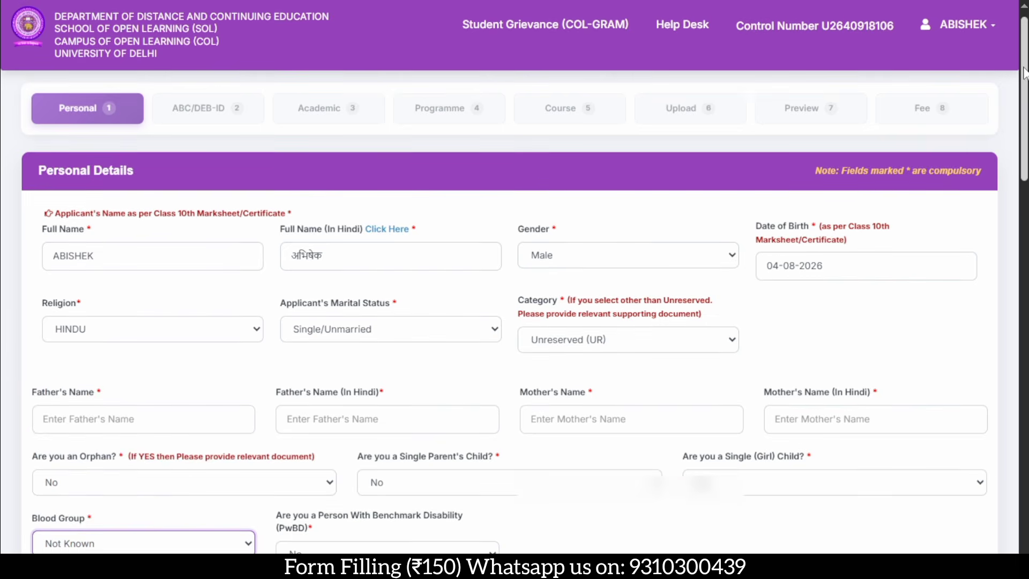
scroll(1024, 101, "down", 3)
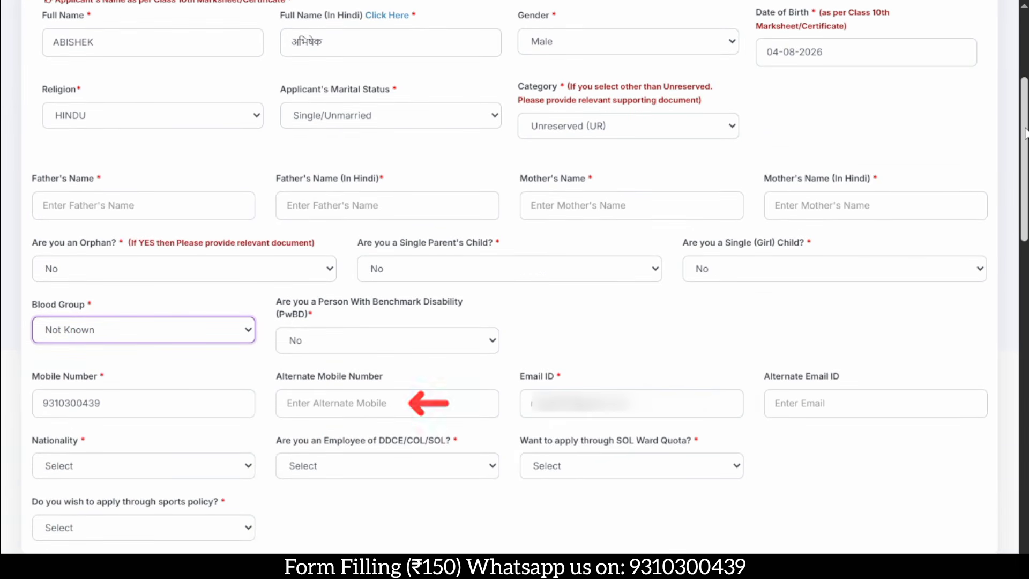
left_click_drag(1027, 134, 1026, 132)
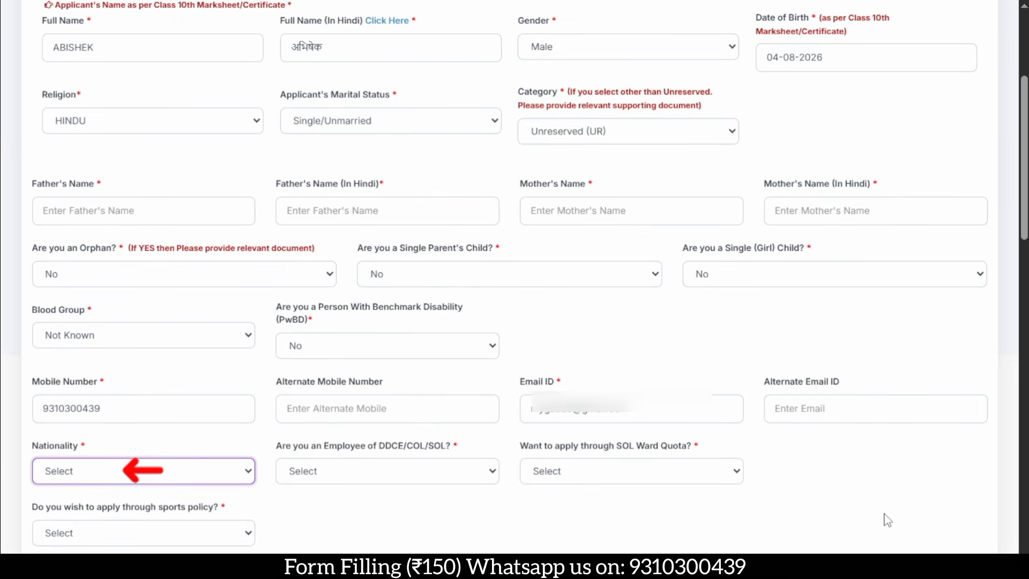
key("space")
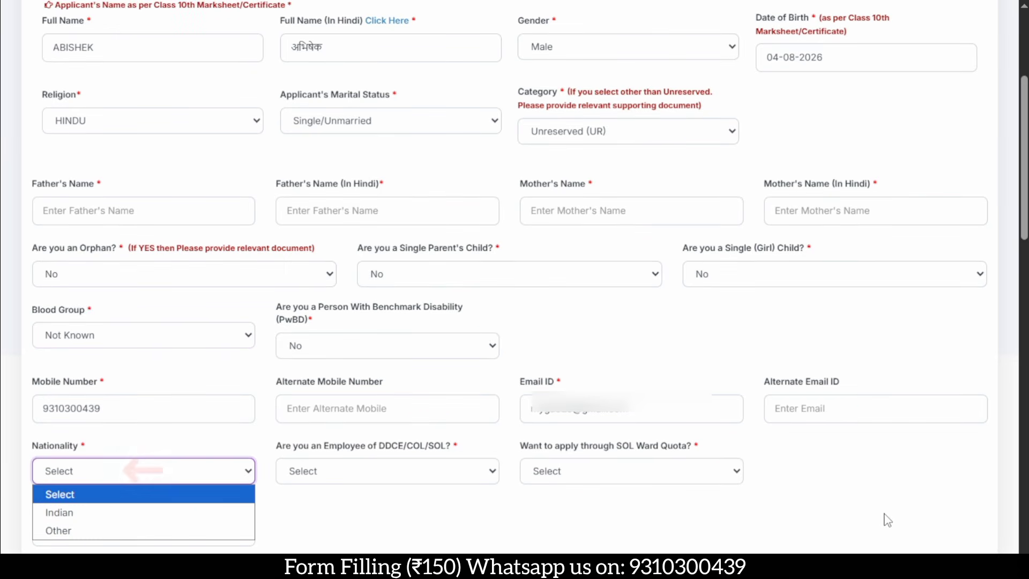
key("Down")
key("Return")
- Answer No to being an employee of DDCE/COL/SOL and to being an employee of University of Delhi
key("Tab")
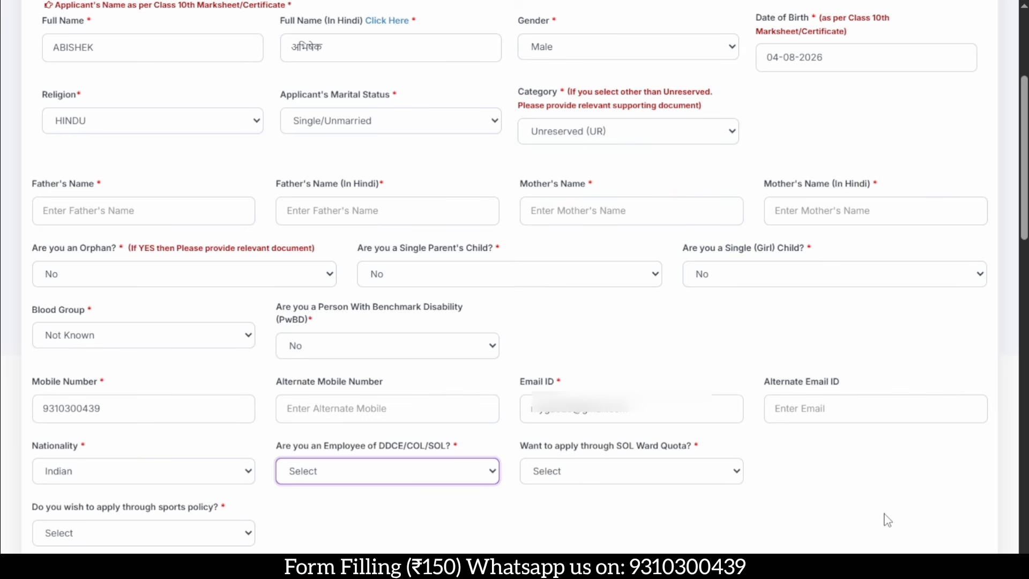
key("space")
key("Down")
key("Down")
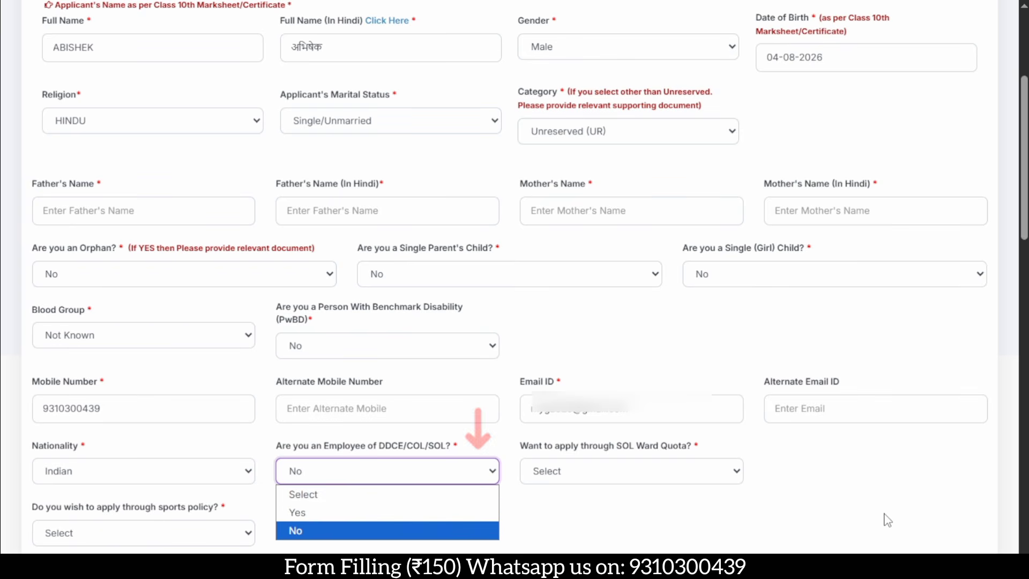
key("Return")
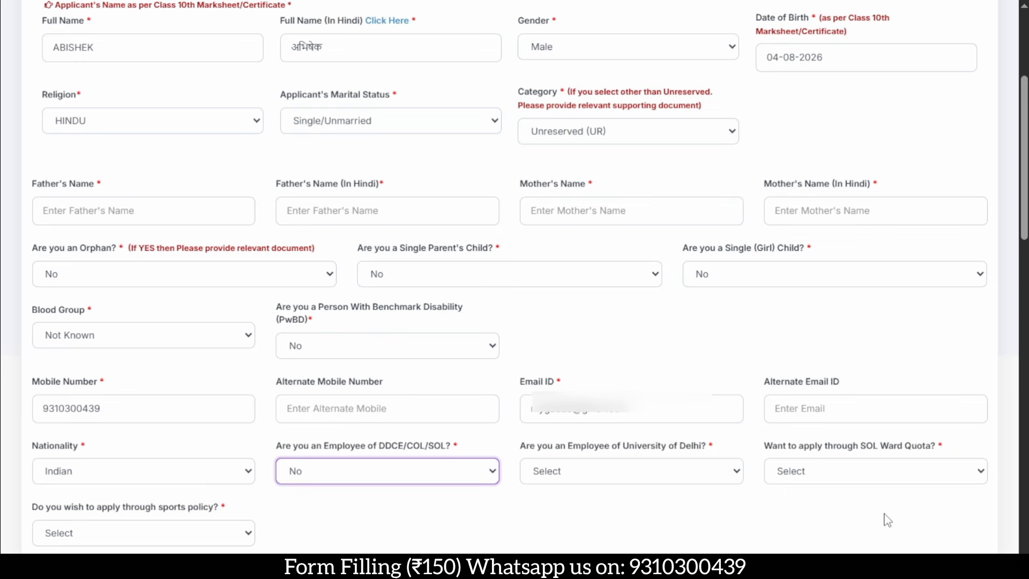
key("Tab")
key("alt+Down")
key("Down")
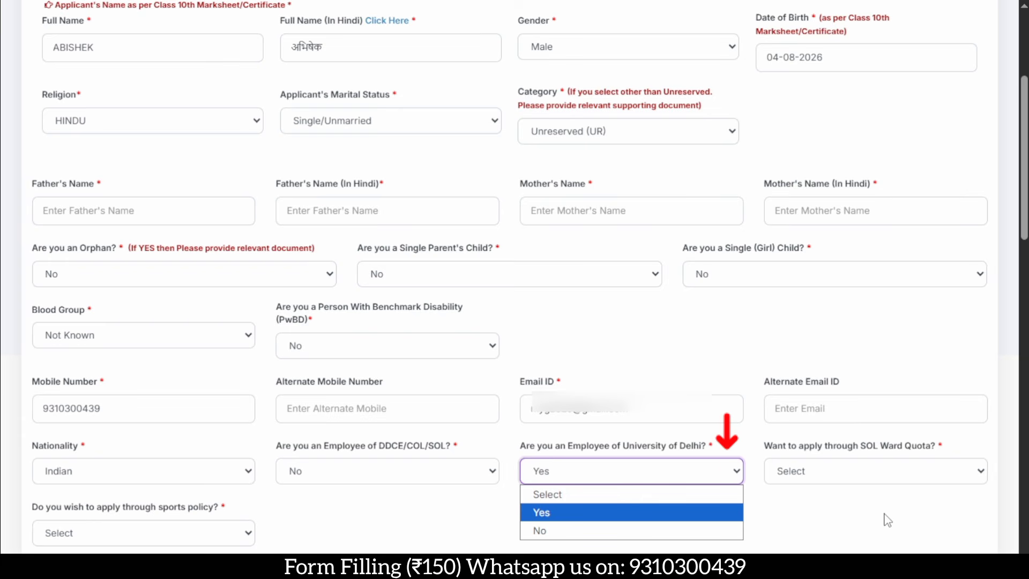
key("Down")
key("Return")
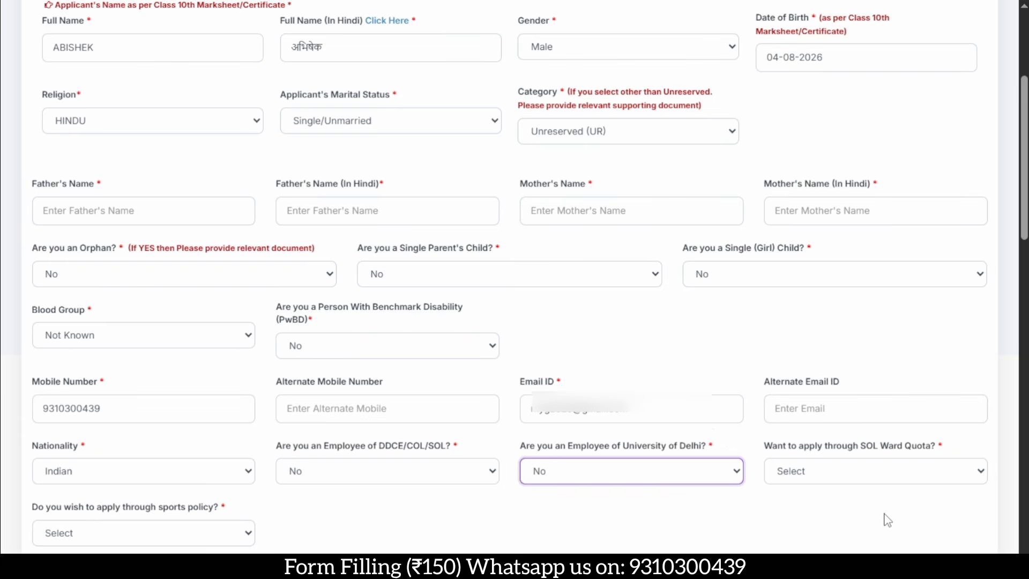
- Answer No to applying through the SOL Ward Quota and to applying through the sports policy
key("Tab")
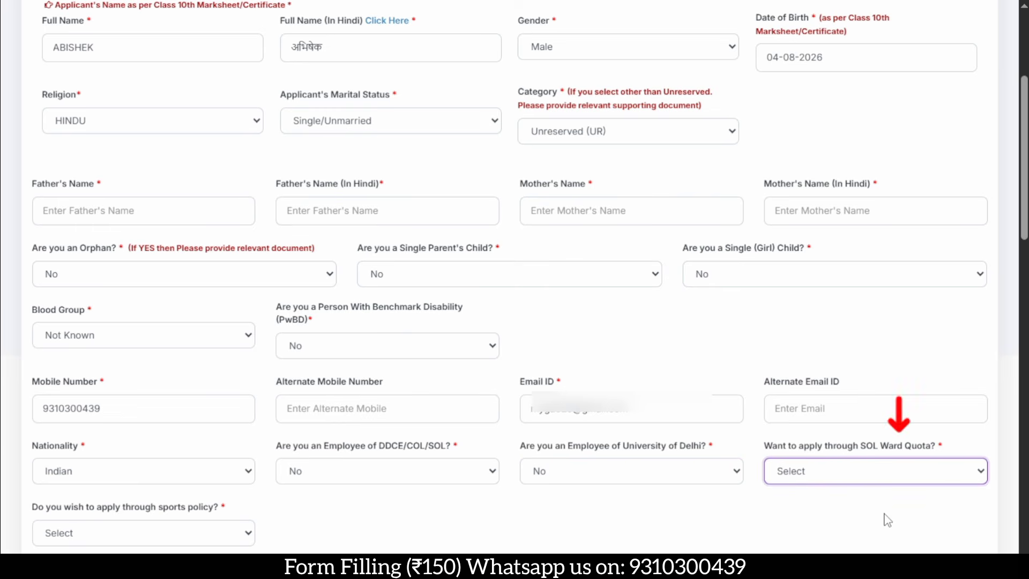
key("alt+Down")
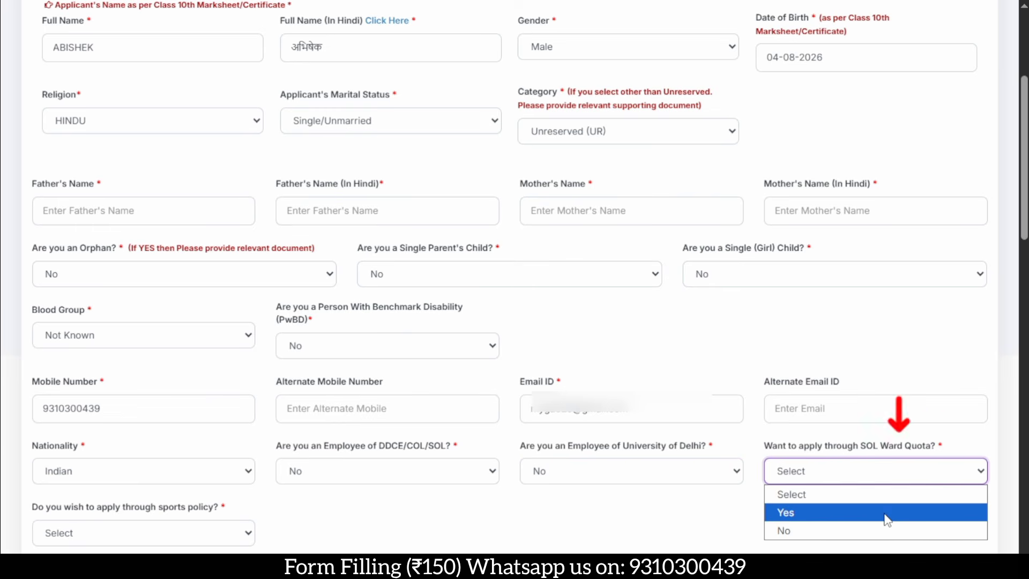
key("Down")
key("Return")
key("Tab")
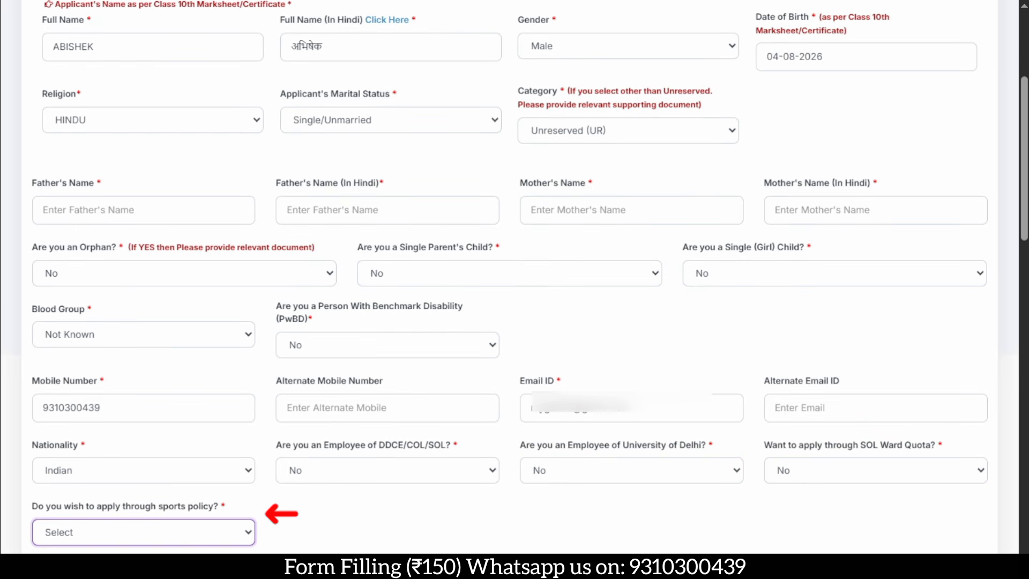
key("alt+Down")
key("Down")
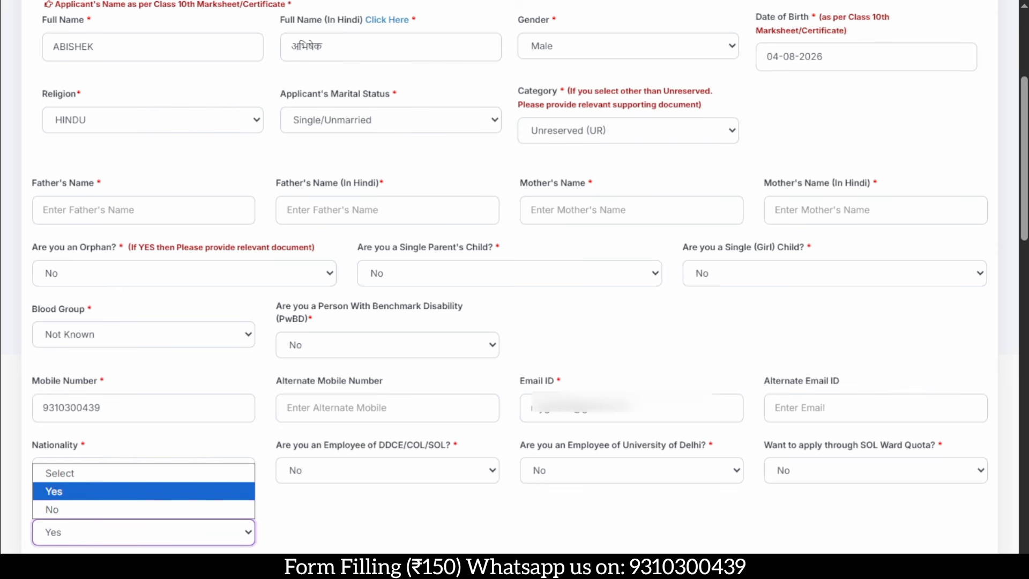
key("Down")
key("Return")
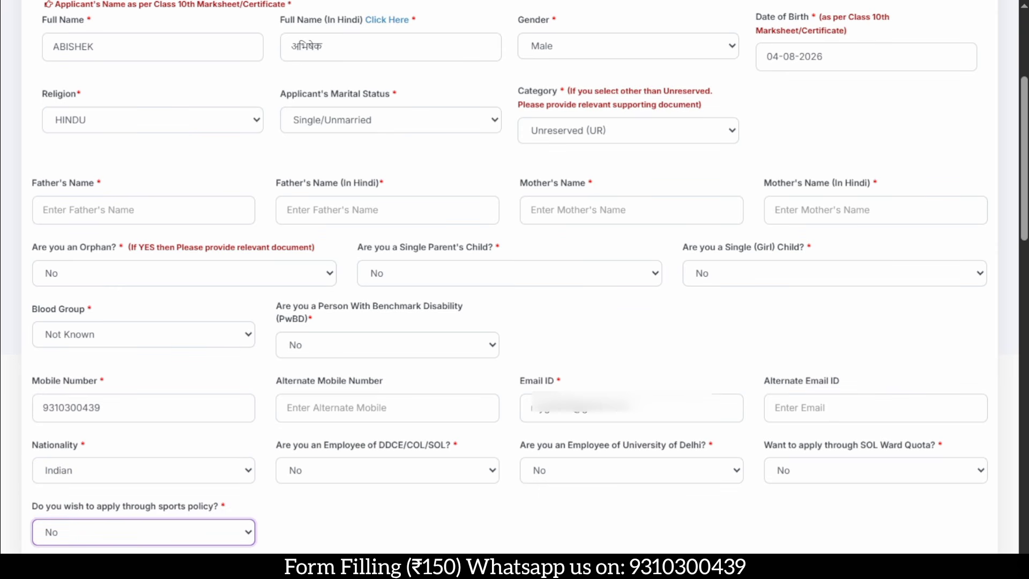
- Make the permanent address the same as the correspondence address and answer No to being an NRI
scroll(515, 289, "down", 10)
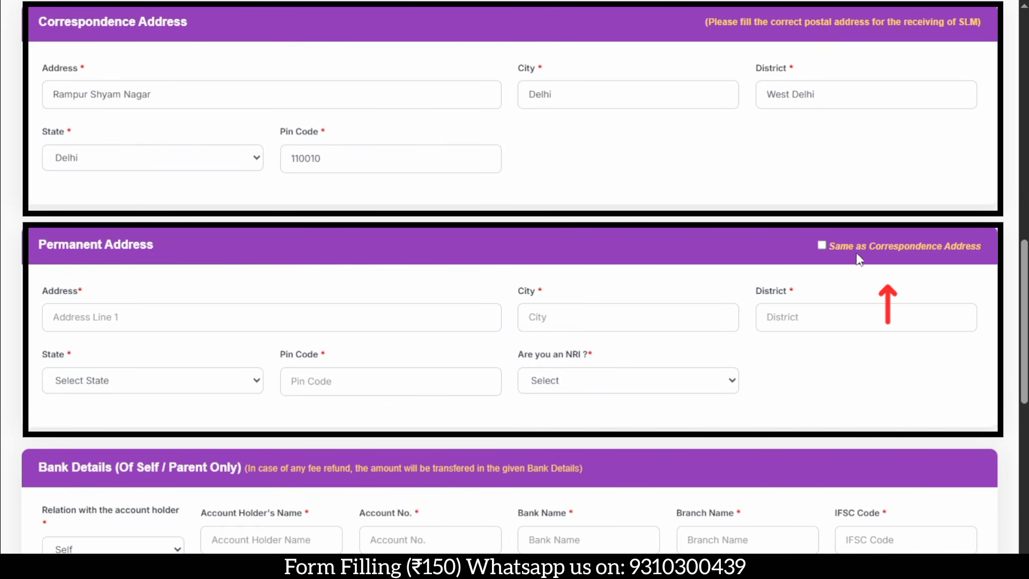
left_click(821, 247)
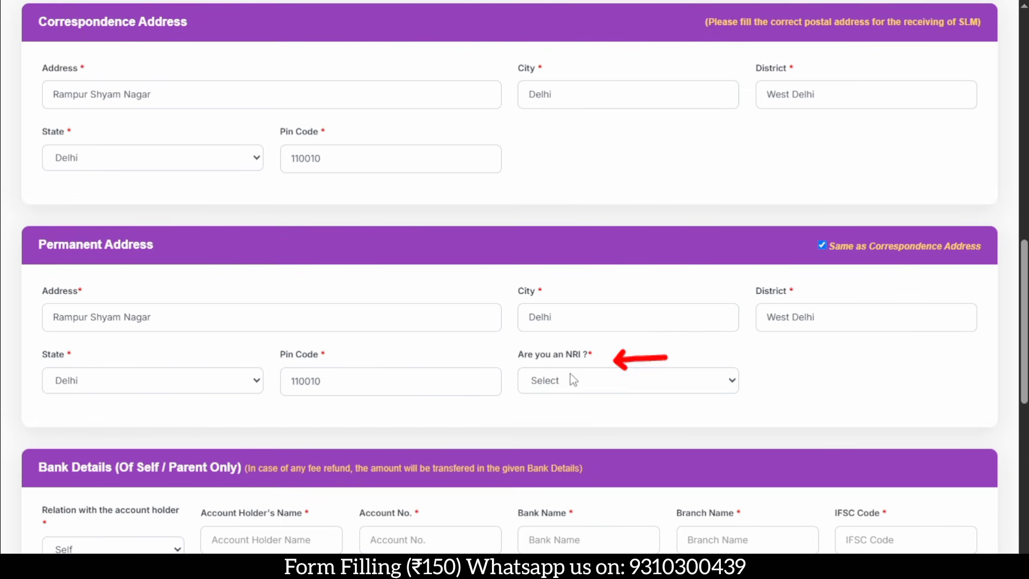
left_click(605, 386)
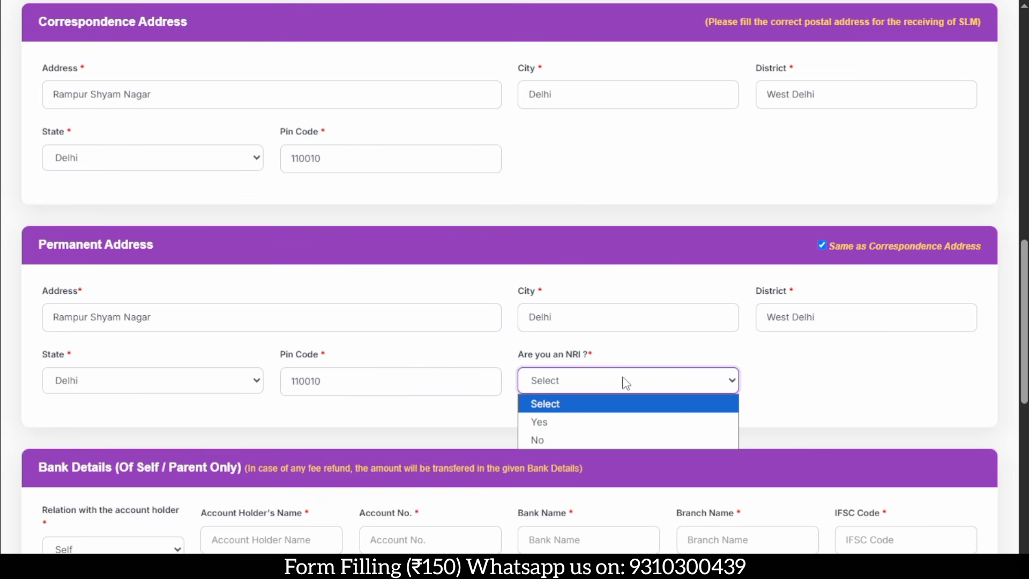
left_click(583, 440)
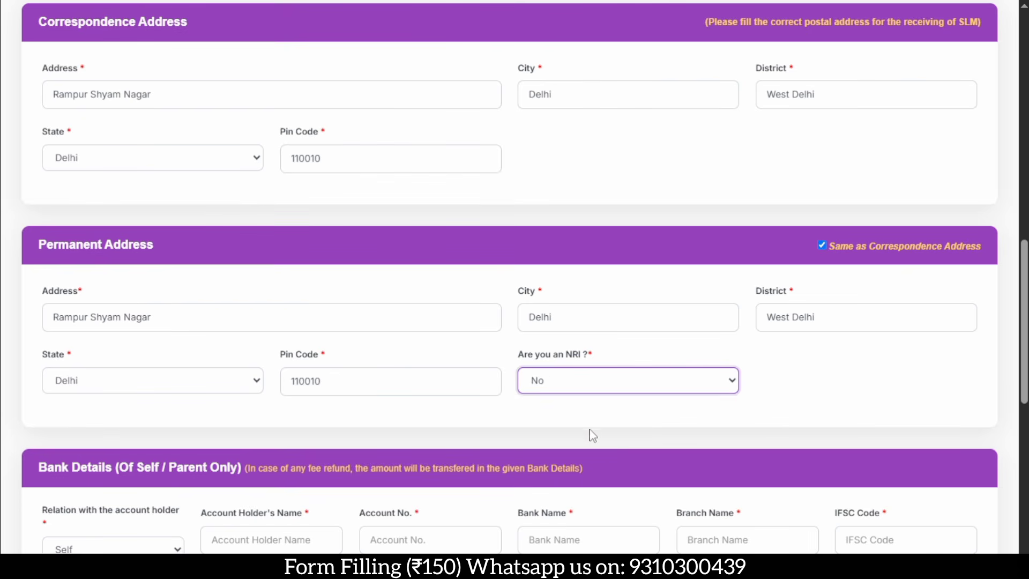
left_click(520, 415)
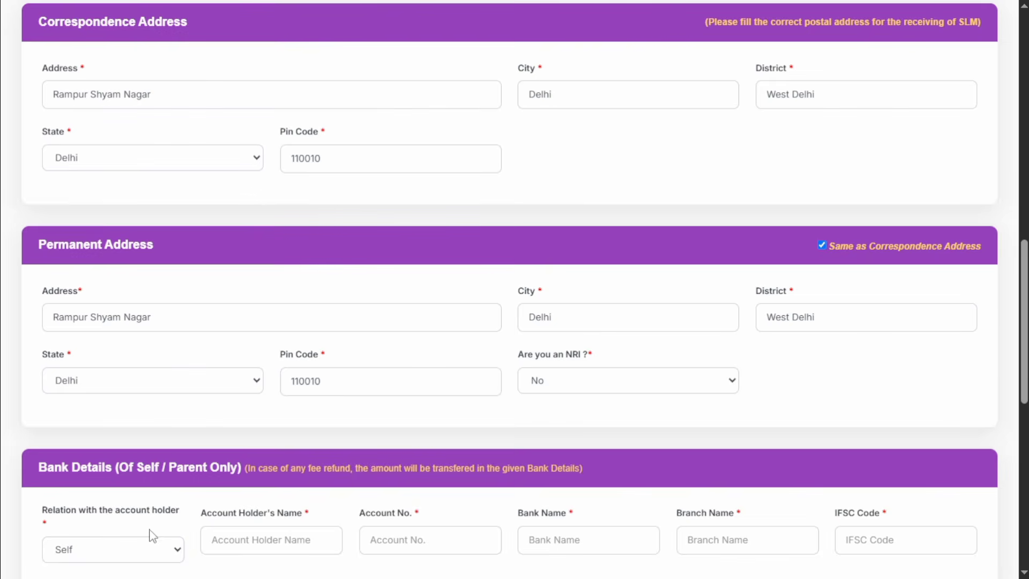
- Set the relation with the account holder to Self and go through the account holder, account number, bank, branch and IFSC code fields
left_click(151, 556)
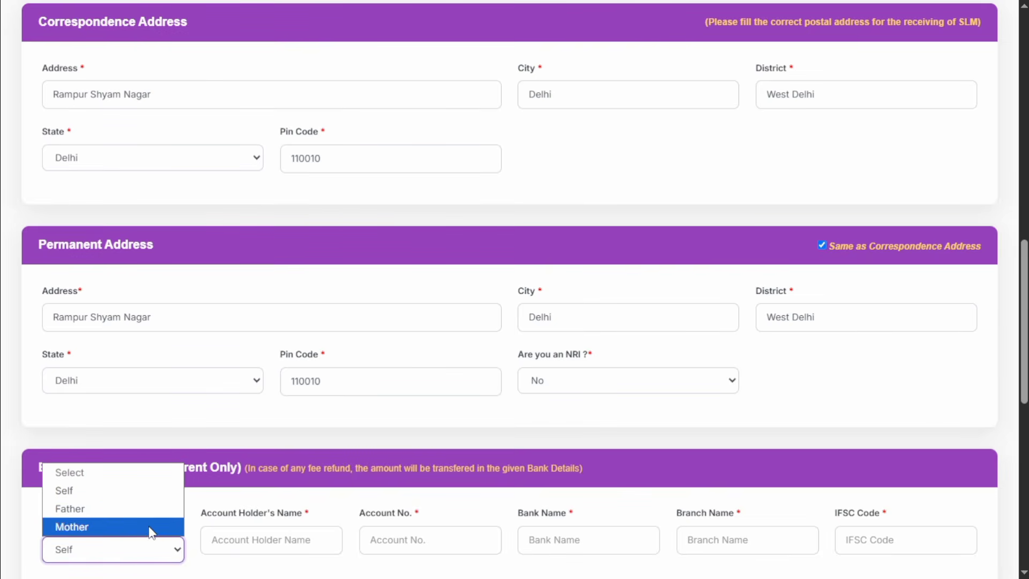
left_click(152, 490)
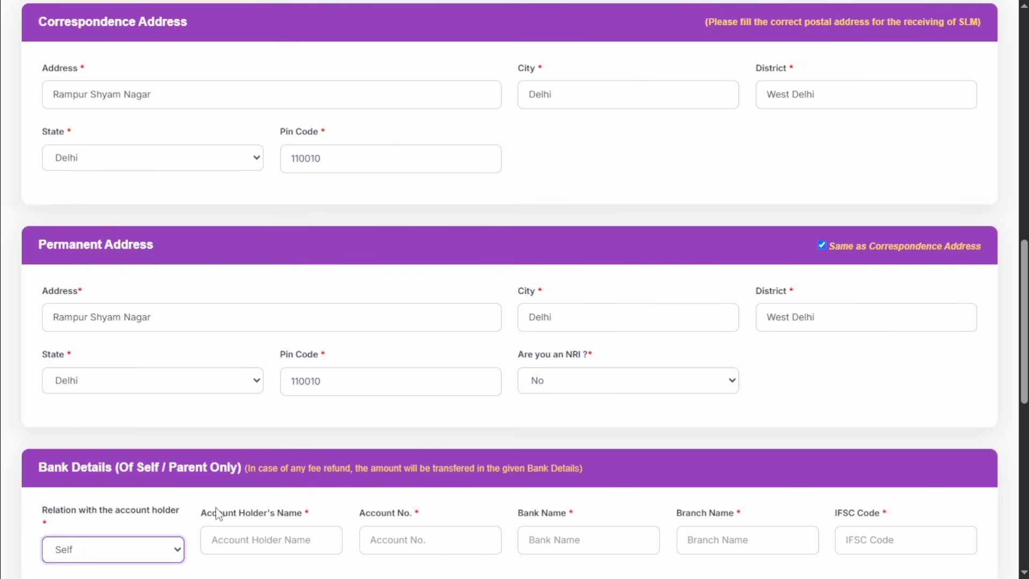
left_click(212, 540)
left_click(407, 541)
left_click(552, 536)
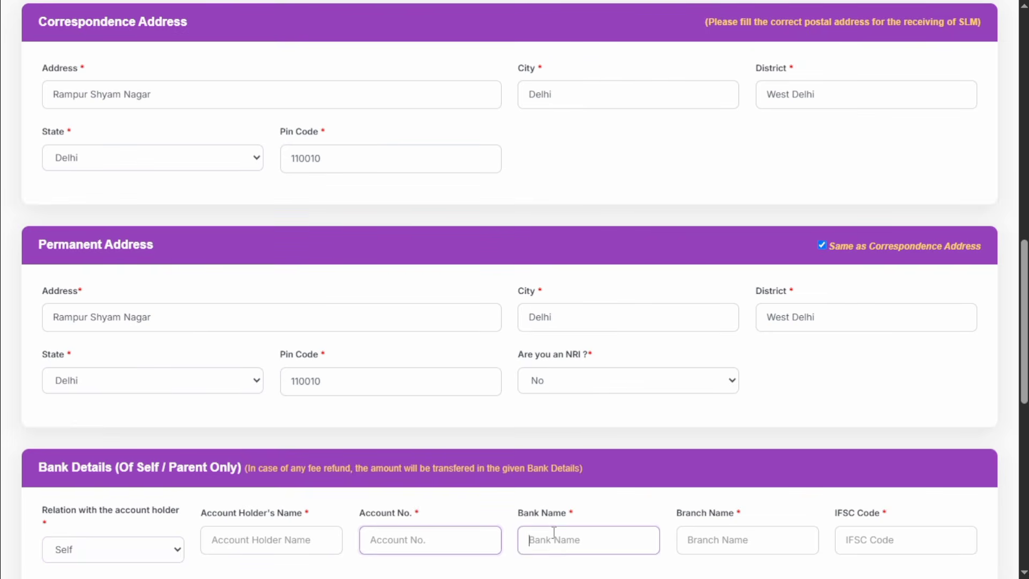
left_click(733, 546)
left_click(852, 540)
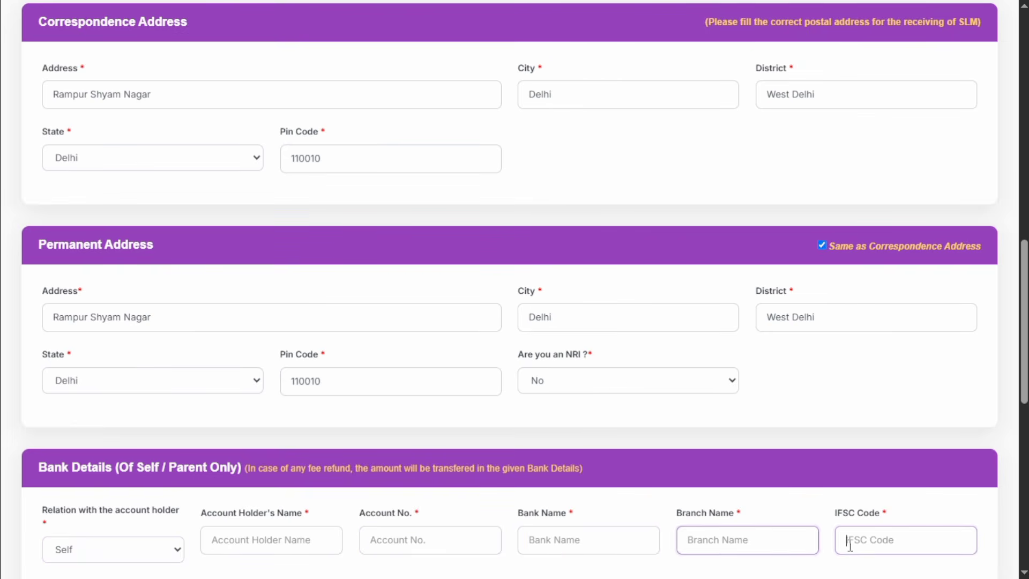
- Set the annual family income to More than 8,00,000 and the applicant's employment status to Self Employed
scroll(857, 540, "down", 1)
scroll(154, 166, "down", 10)
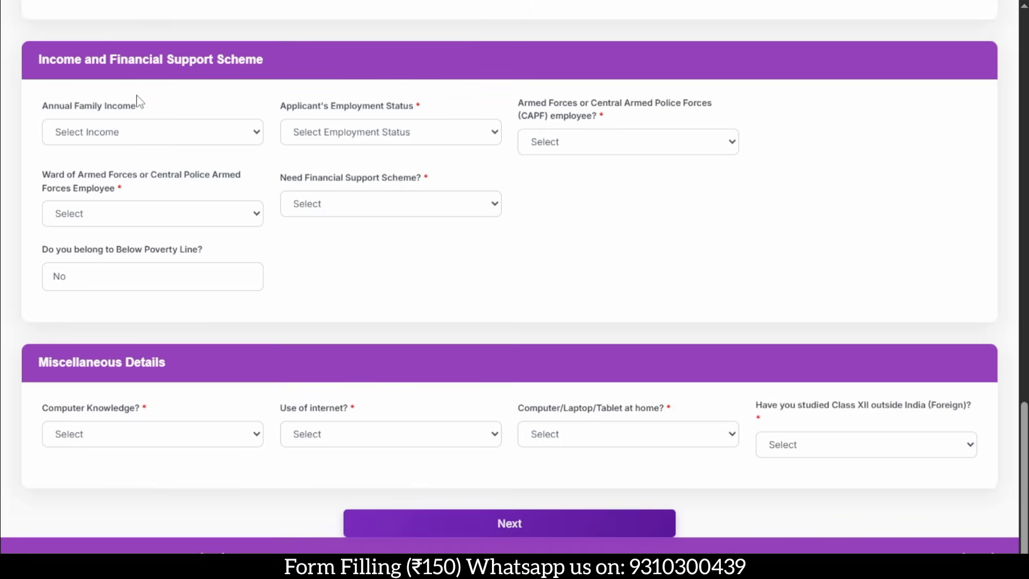
left_click(140, 133)
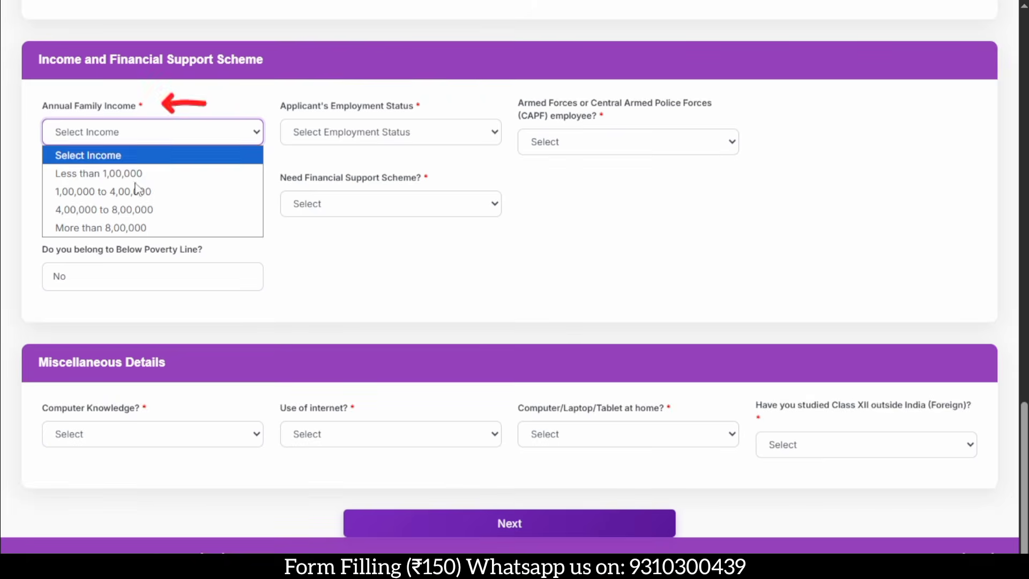
left_click(140, 224)
left_click(379, 133)
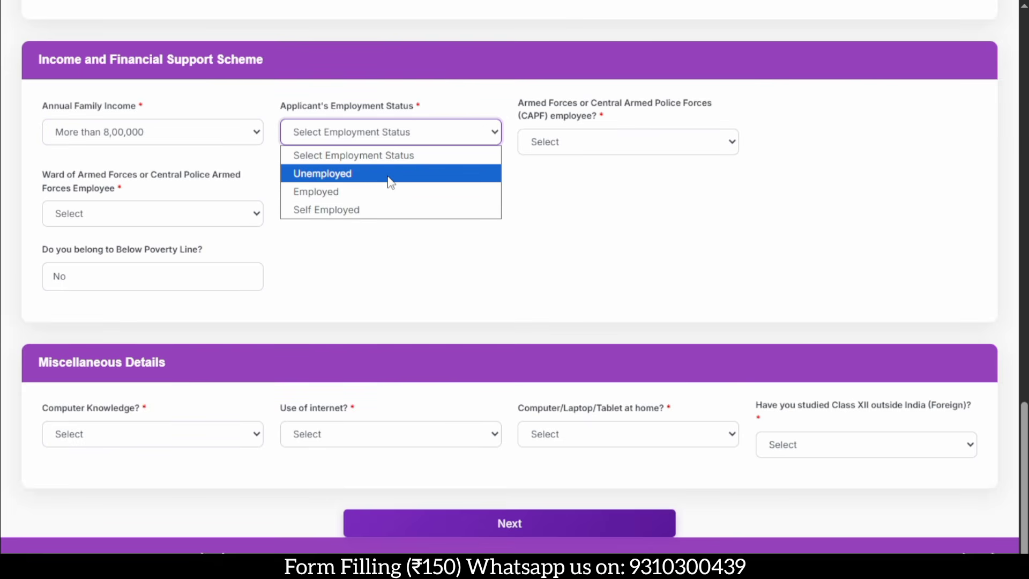
left_click(370, 214)
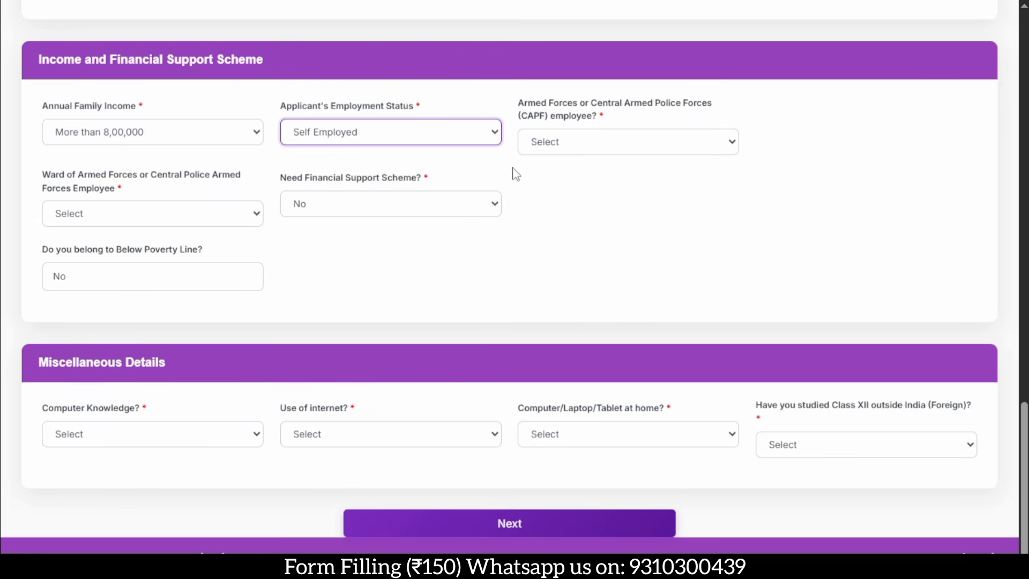
- Answer No to being an Armed Forces or CAPF employee and to being a ward of such an employee
left_click(579, 152)
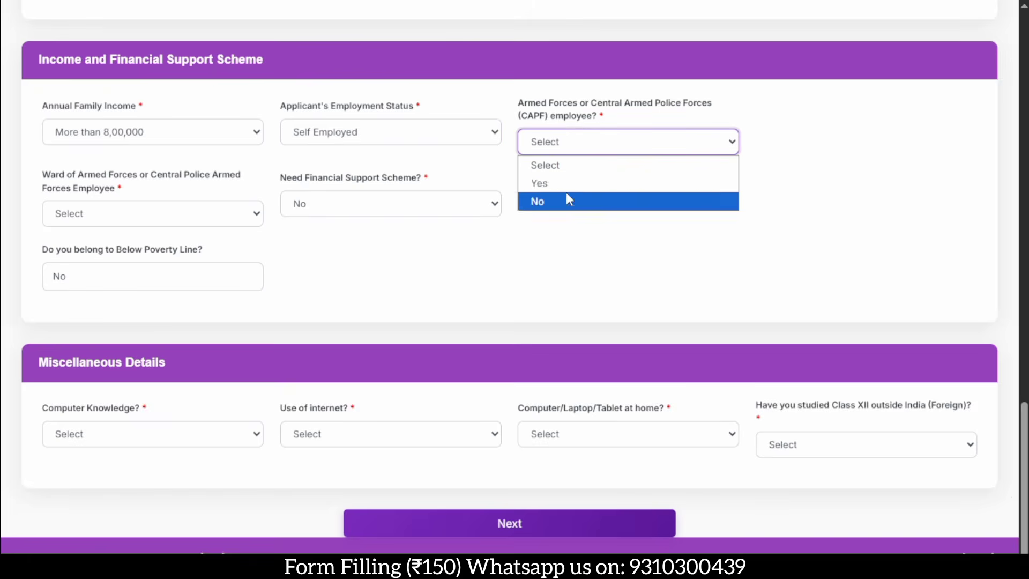
left_click(572, 206)
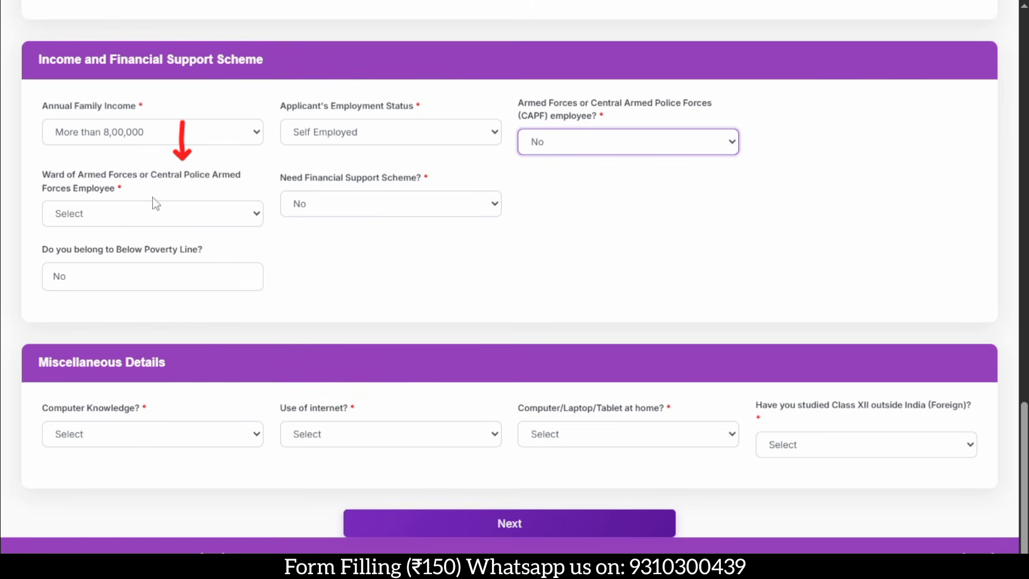
left_click(157, 219)
left_click(141, 273)
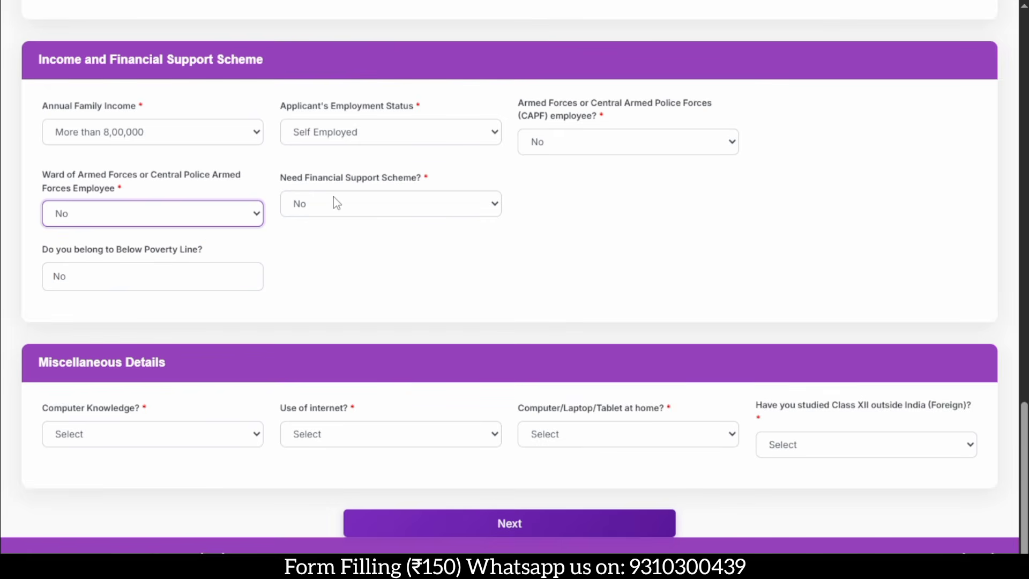
- Answer No to needing the Financial Support Scheme and check the Below Poverty Line field
left_click(349, 208)
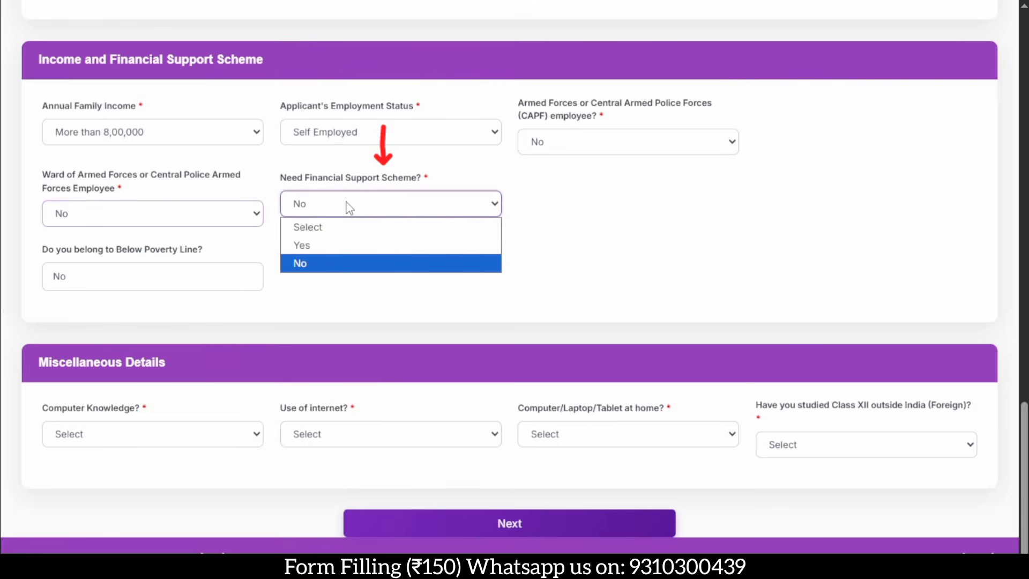
left_click(319, 267)
left_click(174, 278)
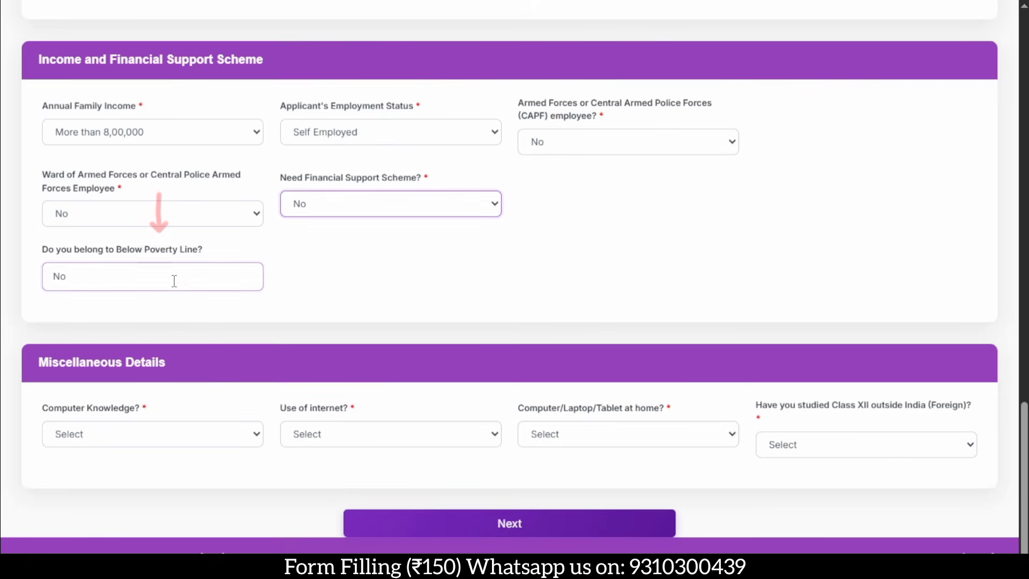
left_click(152, 312)
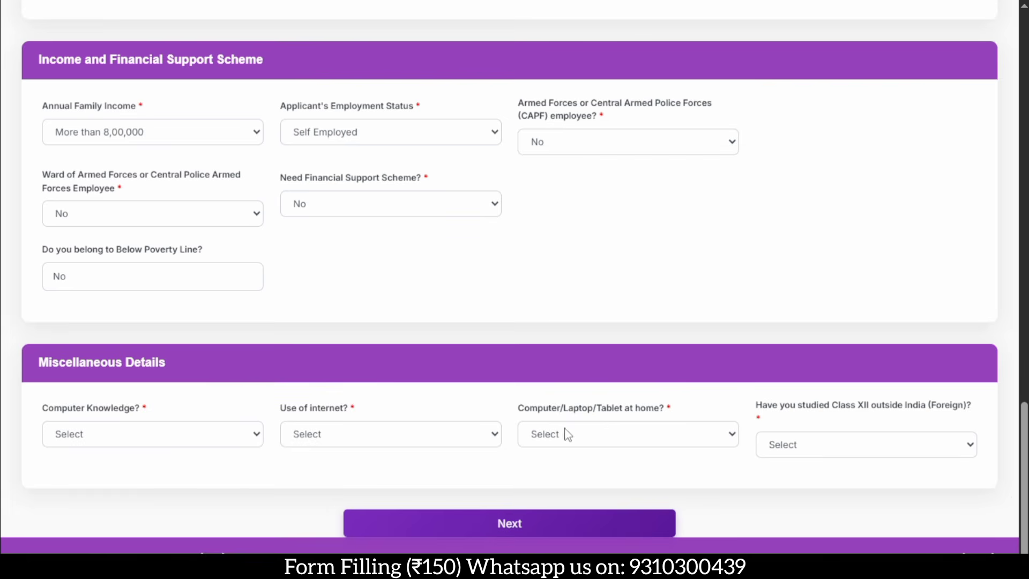
- Answer Yes to computer at home, use of internet and computer knowledge, and No to having studied Class XII outside India
left_click(548, 437)
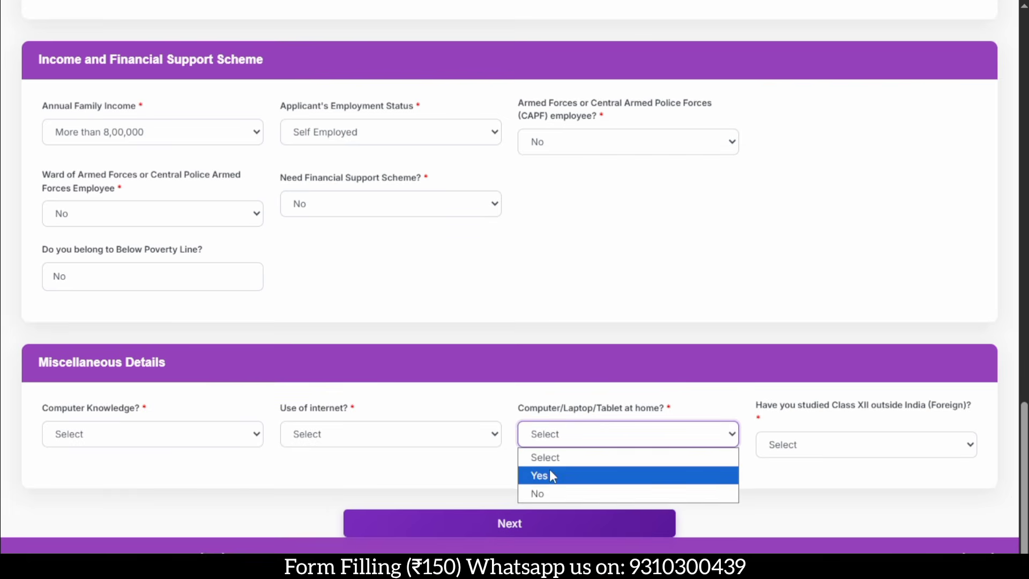
left_click(547, 472)
left_click(486, 442)
left_click(457, 475)
left_click(233, 442)
left_click(224, 475)
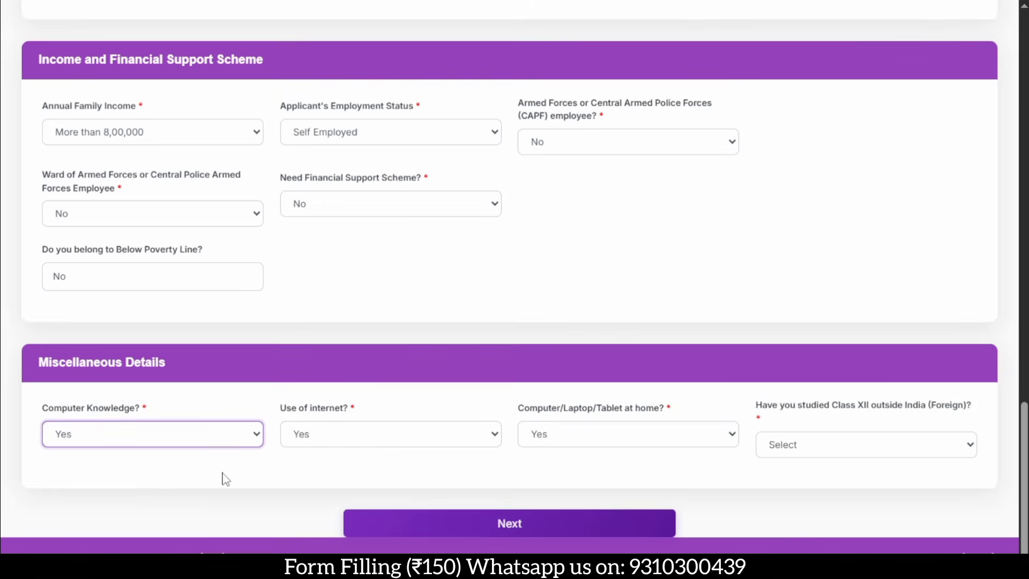
left_click(814, 452)
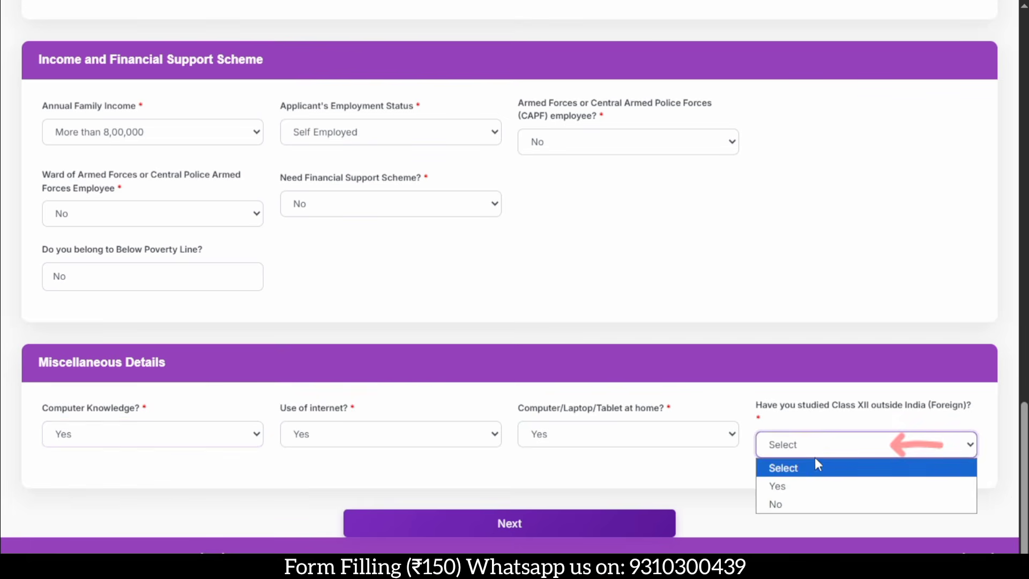
left_click(798, 503)
- Proceed from the personal details to the ABC/DEB-ID page and submit the ABC and DEB ID details
left_click(559, 532)
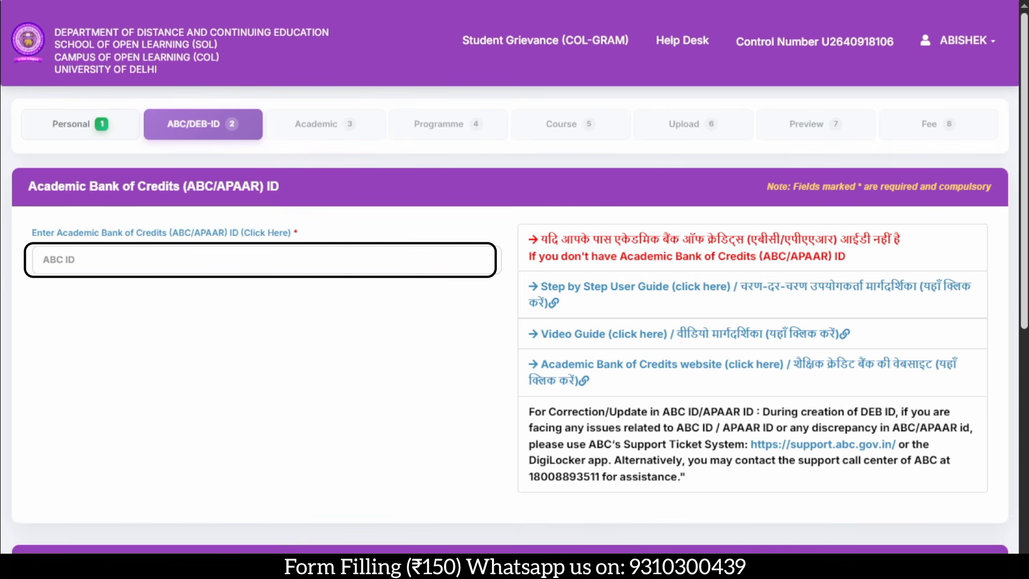
scroll(514, 279, "down", 8)
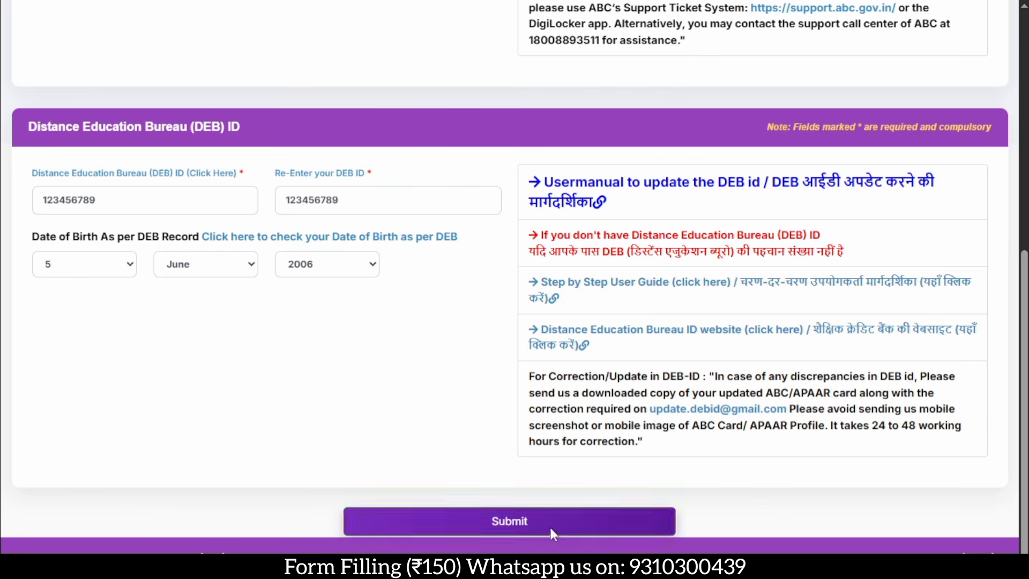
left_click(549, 525)
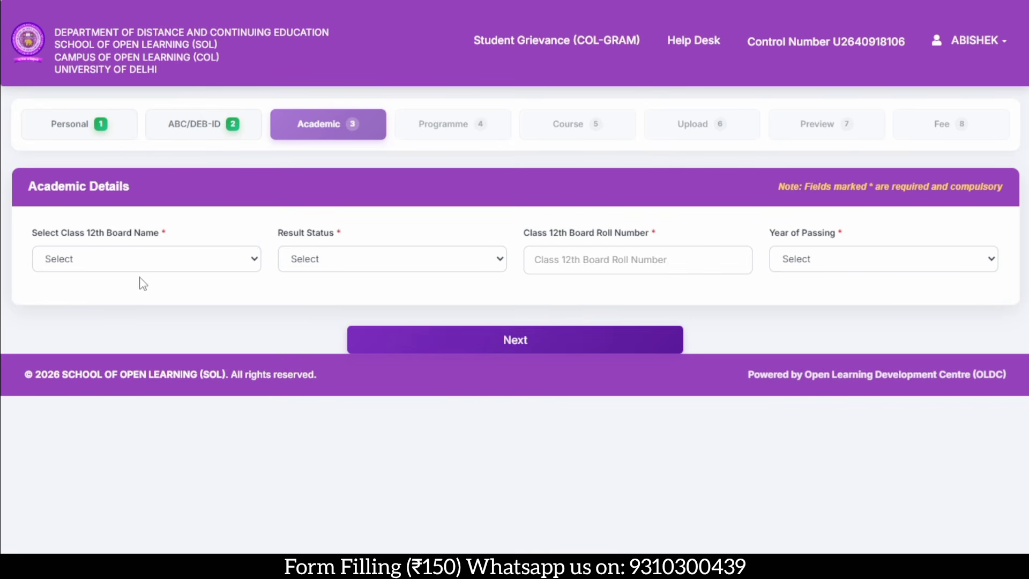
- Set the Class 12th board to Central Board of Secondary Education and the result status to Passed
left_click(67, 265)
left_click(157, 354)
left_click(342, 264)
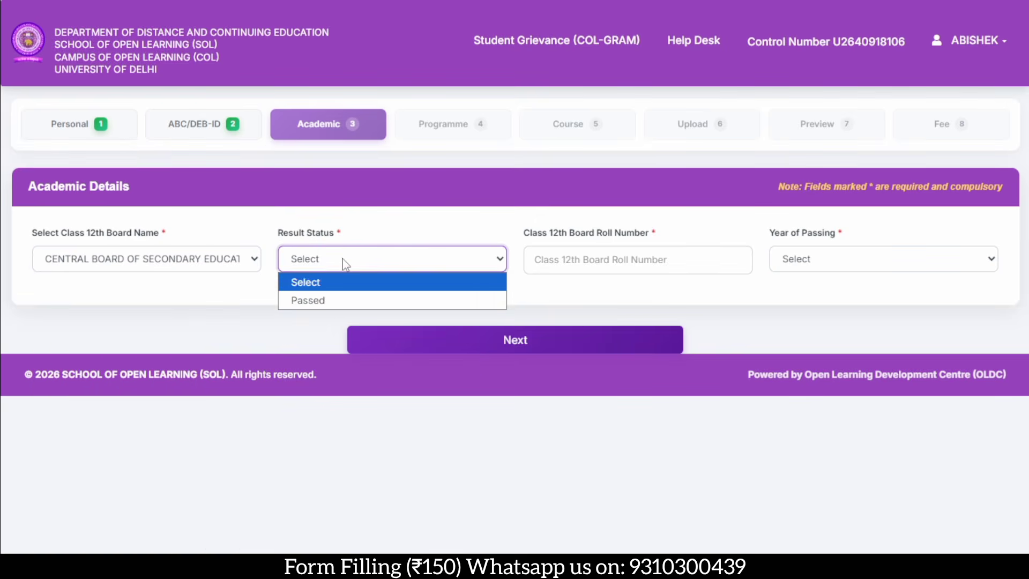
left_click(339, 298)
- Enter the Class 12th board roll number, set the year of passing to 2024 and proceed to the detailed academic form
left_click(596, 260)
type("123456789")
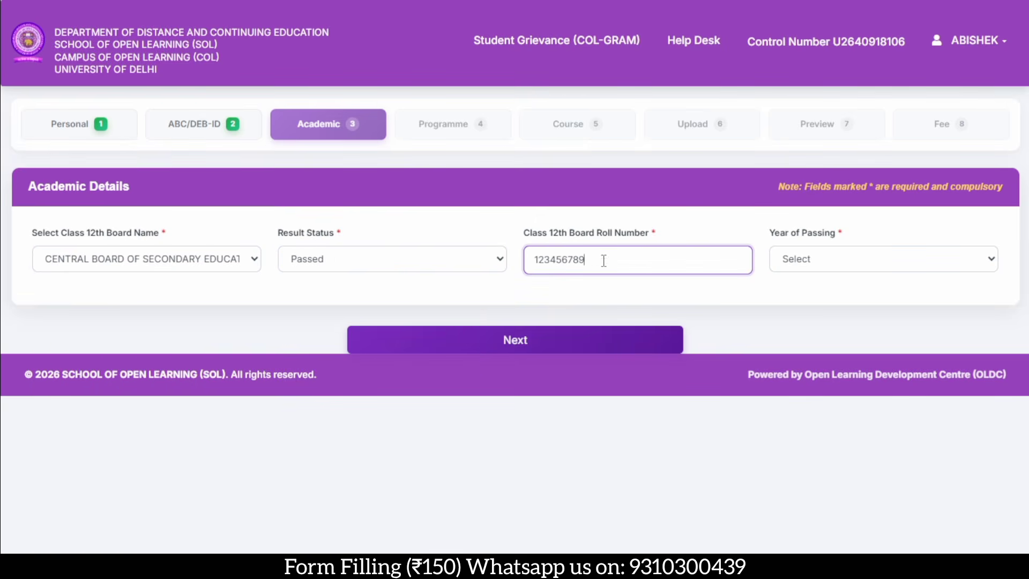
left_click(808, 259)
left_click(798, 337)
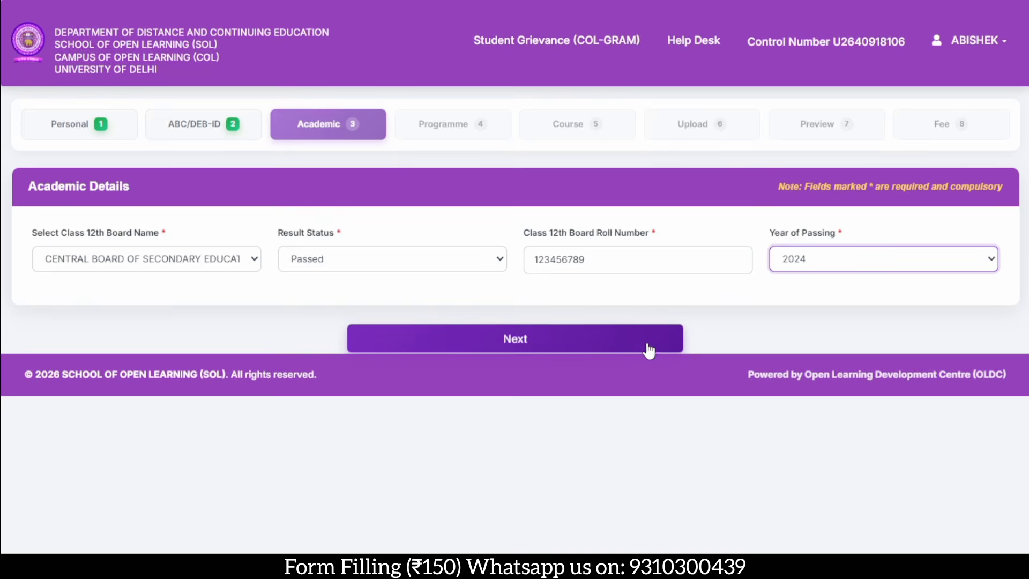
left_click(614, 346)
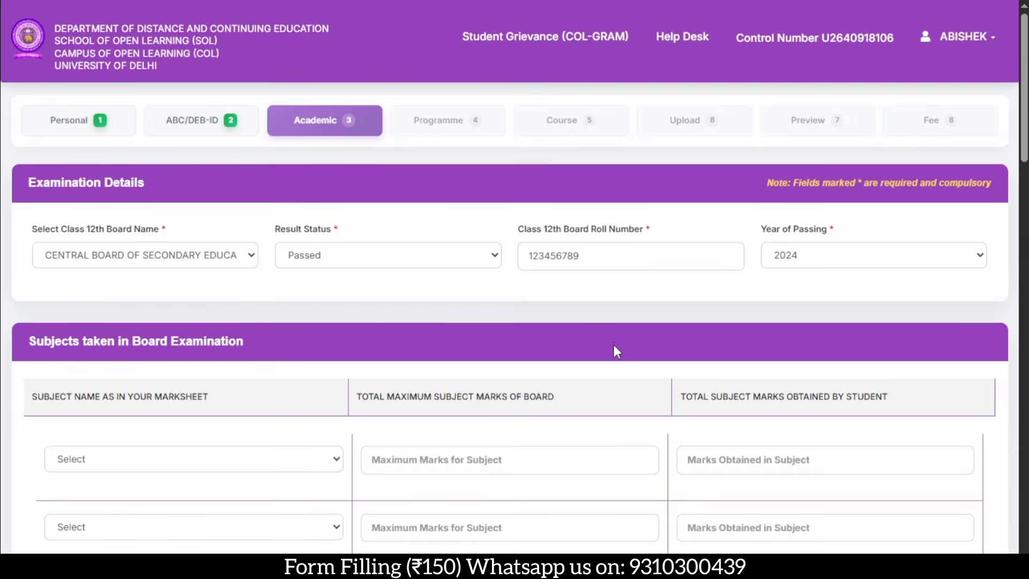
- Choose Accountancy, Anthropology, Applied Mathematics and Commercial Arts as the first four subjects taken in the board examination
scroll(614, 345, "down", 5)
scroll(616, 351, "down", 1)
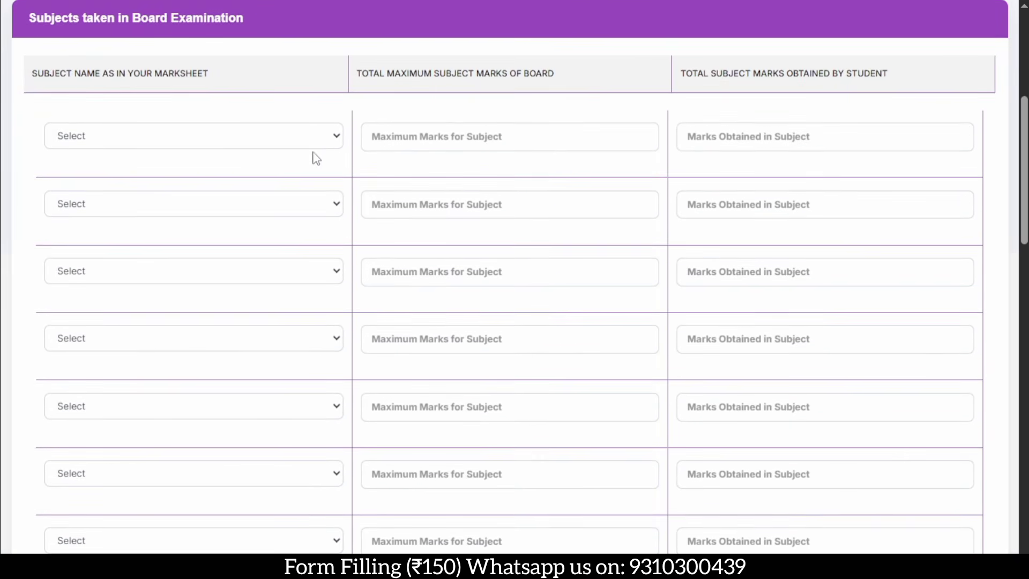
left_click(300, 136)
left_click(340, 177)
left_click(300, 204)
left_click(280, 281)
left_click(280, 270)
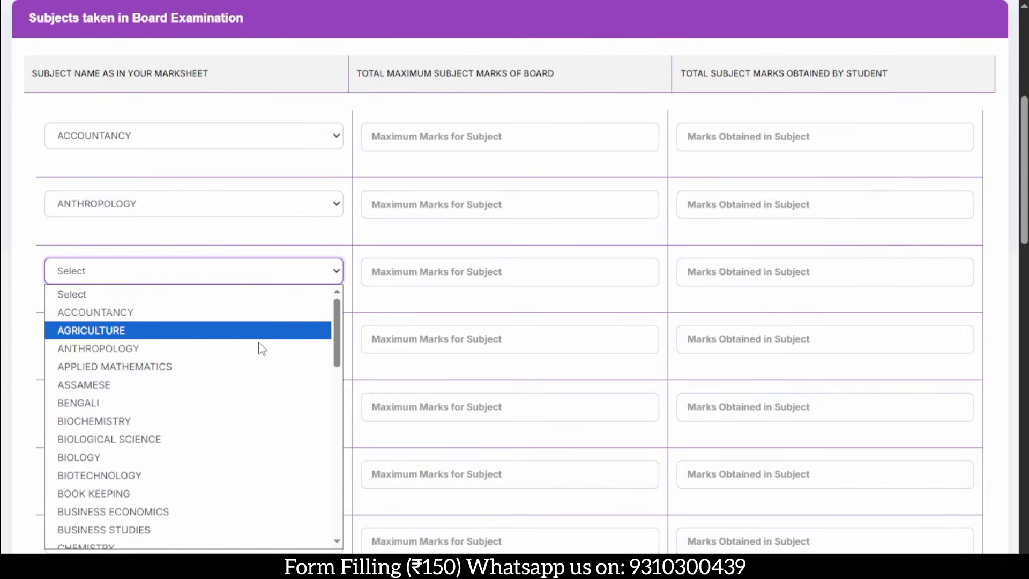
left_click(263, 366)
left_click(272, 338)
left_click(240, 280)
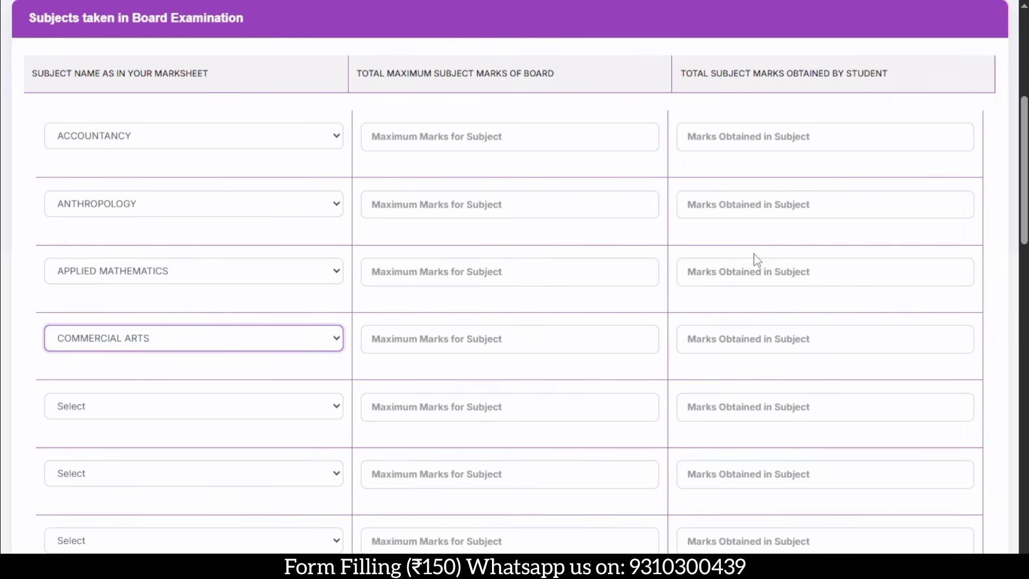
- In the additional details, set the school type to Private School, the school location to Uttar Pradesh and the medium of study to English
scroll(757, 260, "down", 5)
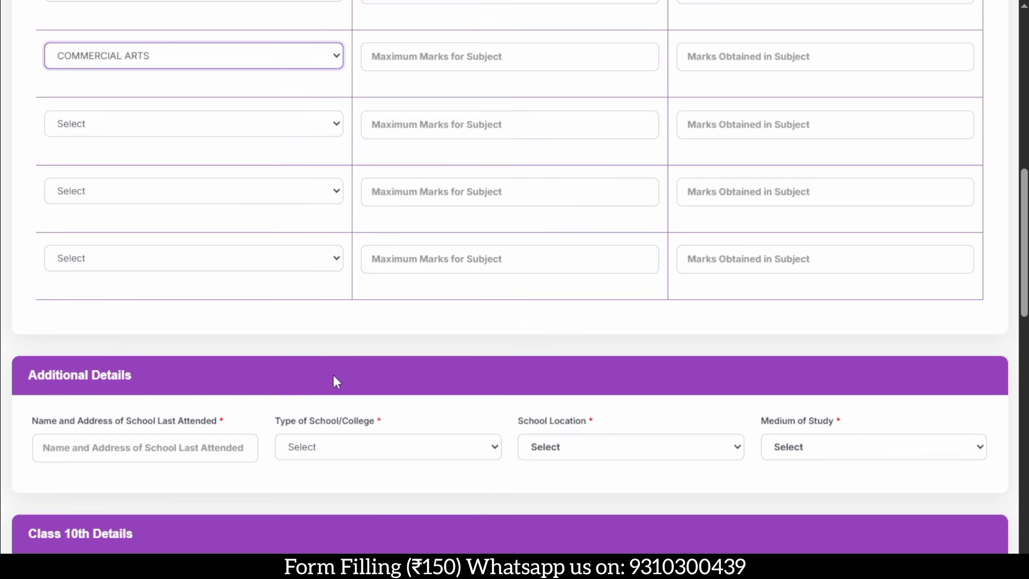
scroll(336, 381, "down", 4)
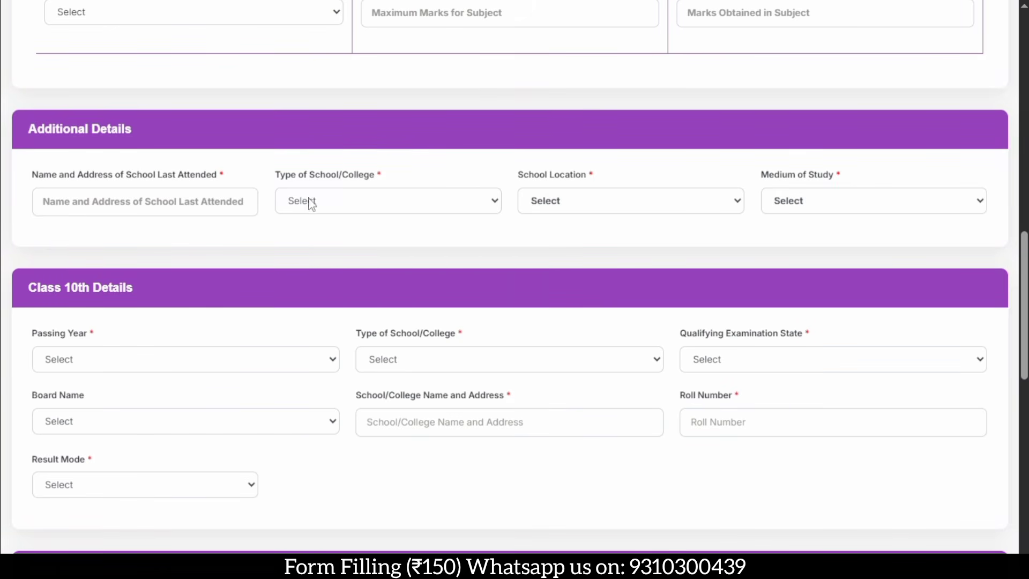
left_click(353, 208)
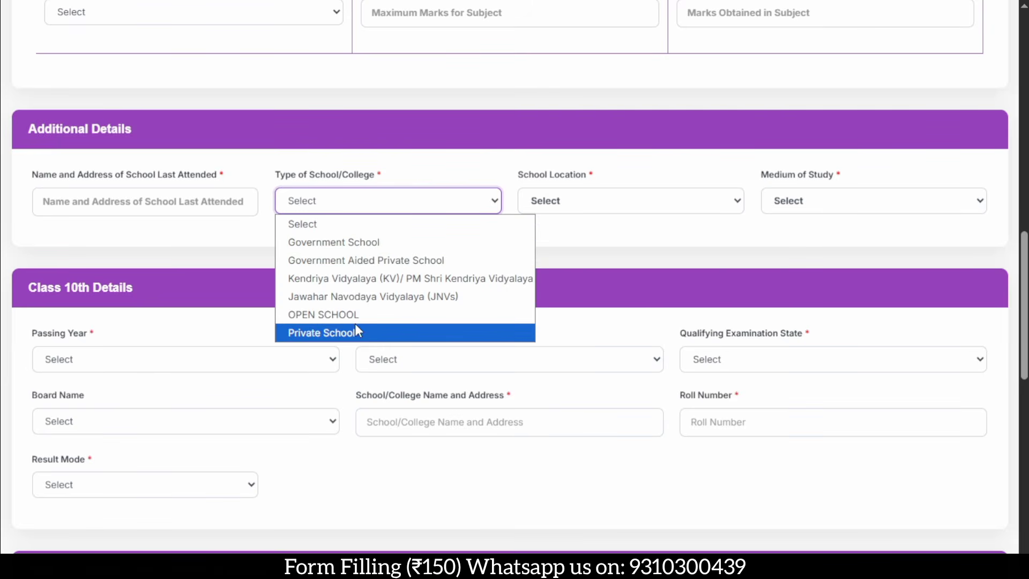
left_click(360, 336)
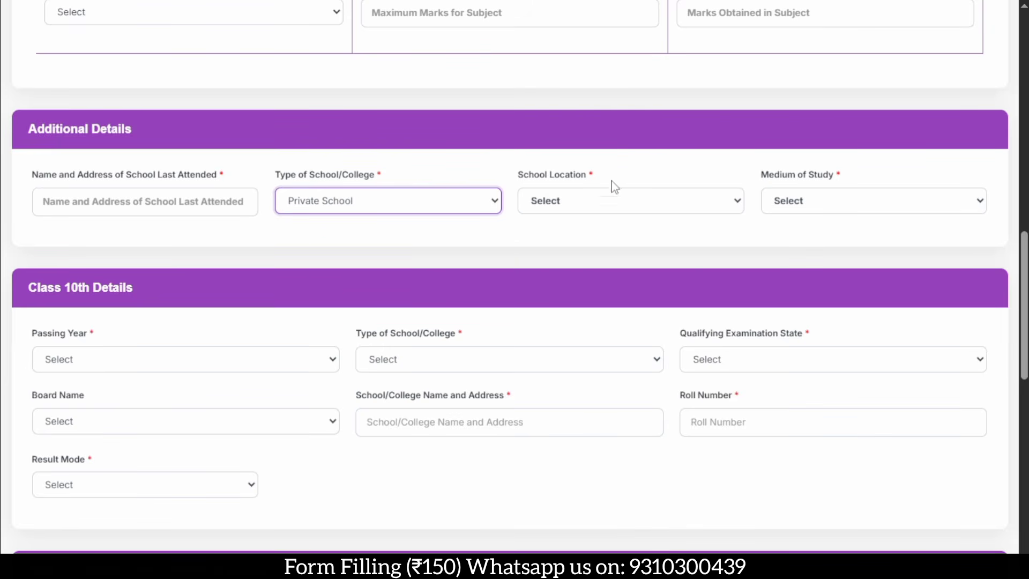
left_click(600, 209)
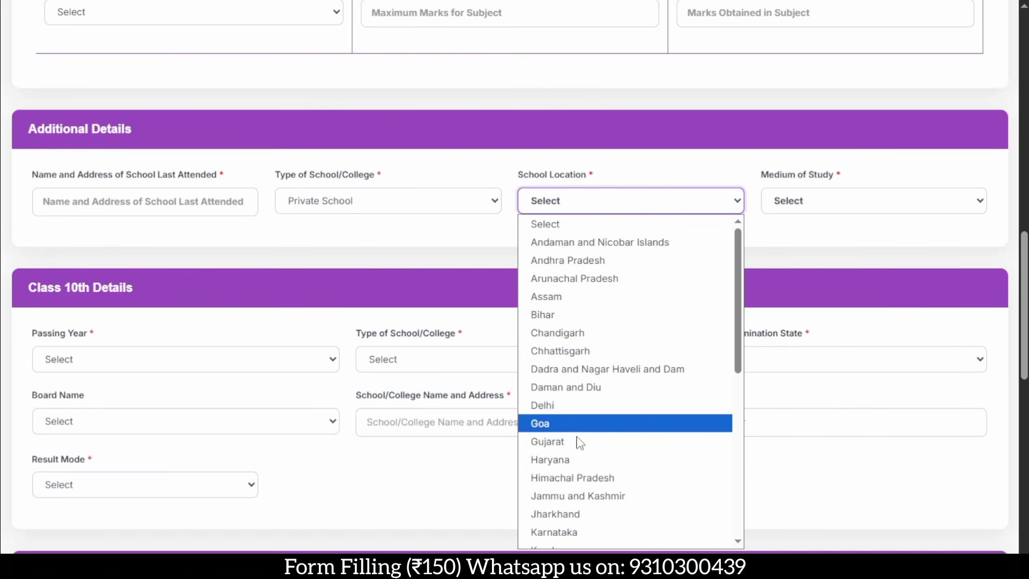
scroll(571, 461, "down", 6)
left_click(581, 503)
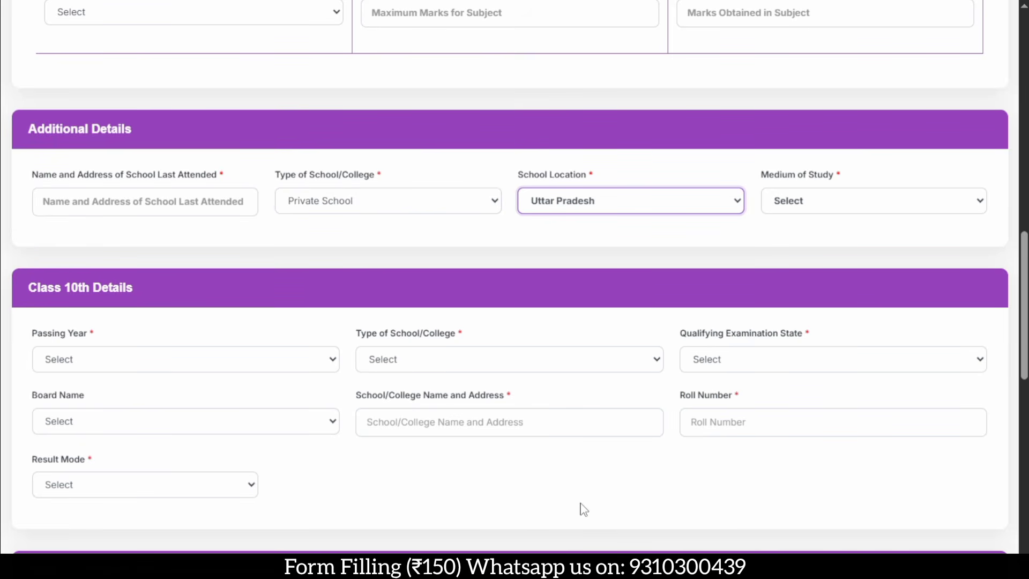
left_click(837, 211)
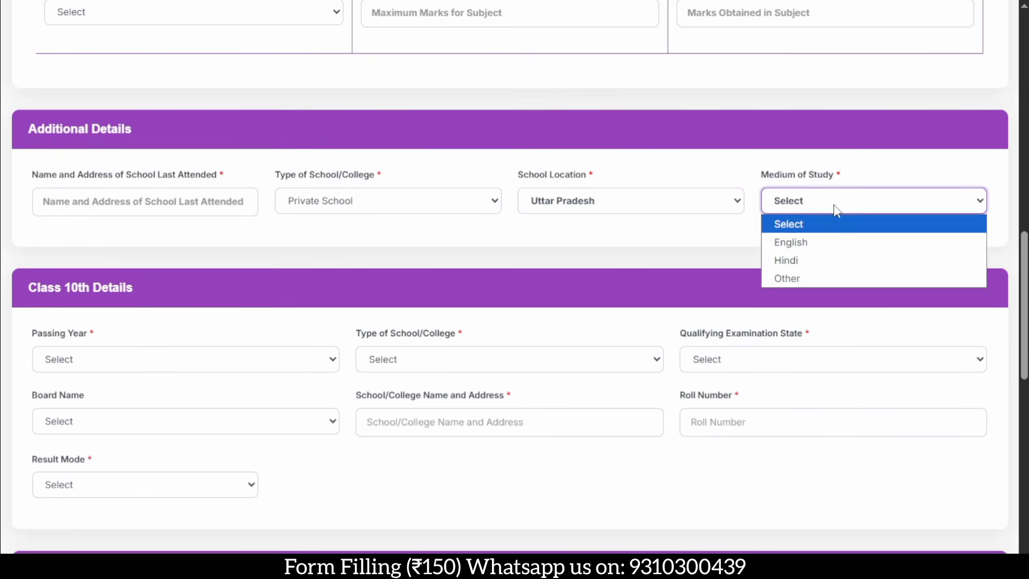
left_click(819, 246)
- Set the Class 10th passing year to 2024 and the school type to Government Aided Private School
scroll(359, 351, "down", 2)
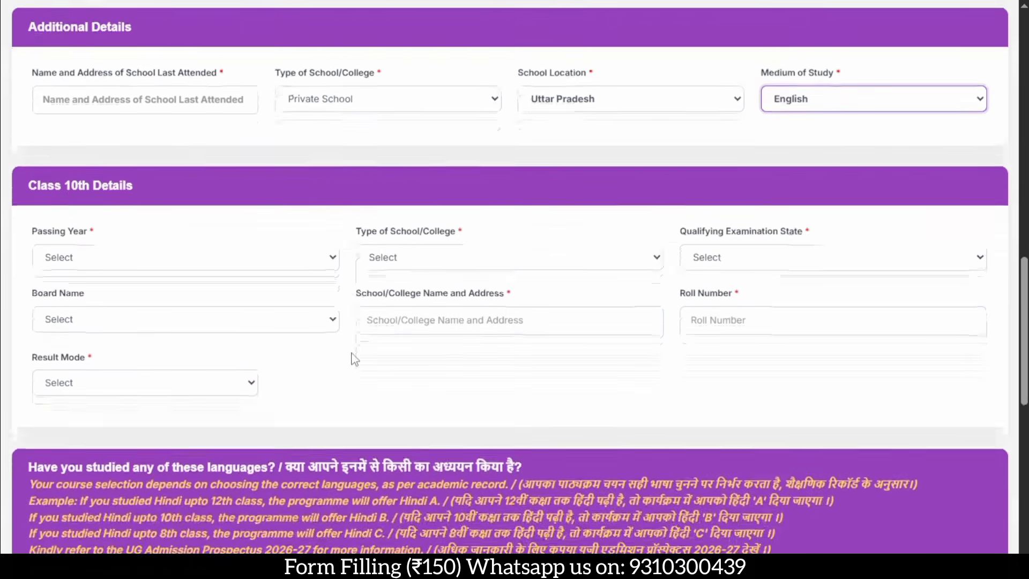
scroll(354, 359, "down", 1)
left_click(165, 221)
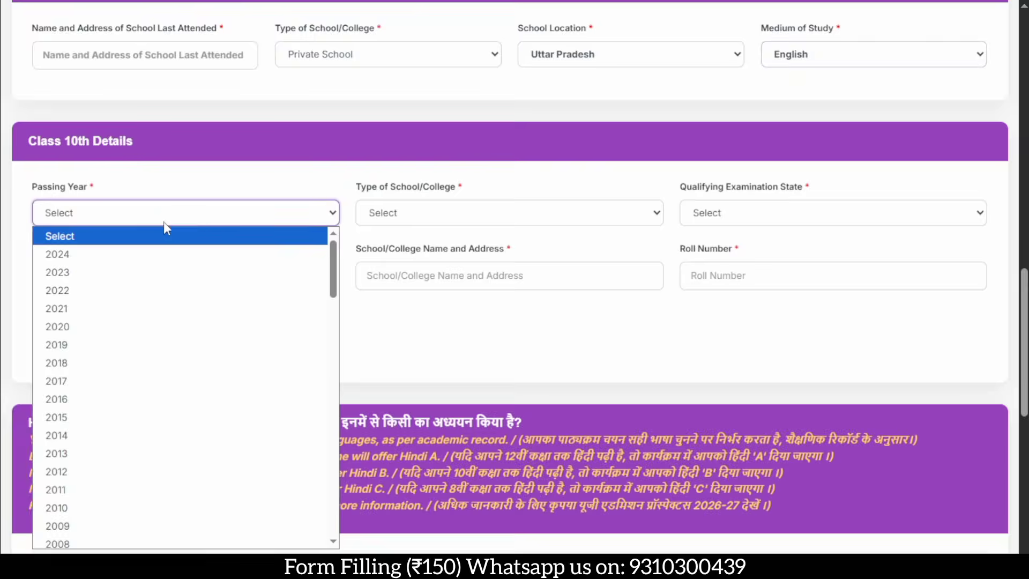
left_click(156, 255)
left_click(609, 212)
left_click(460, 269)
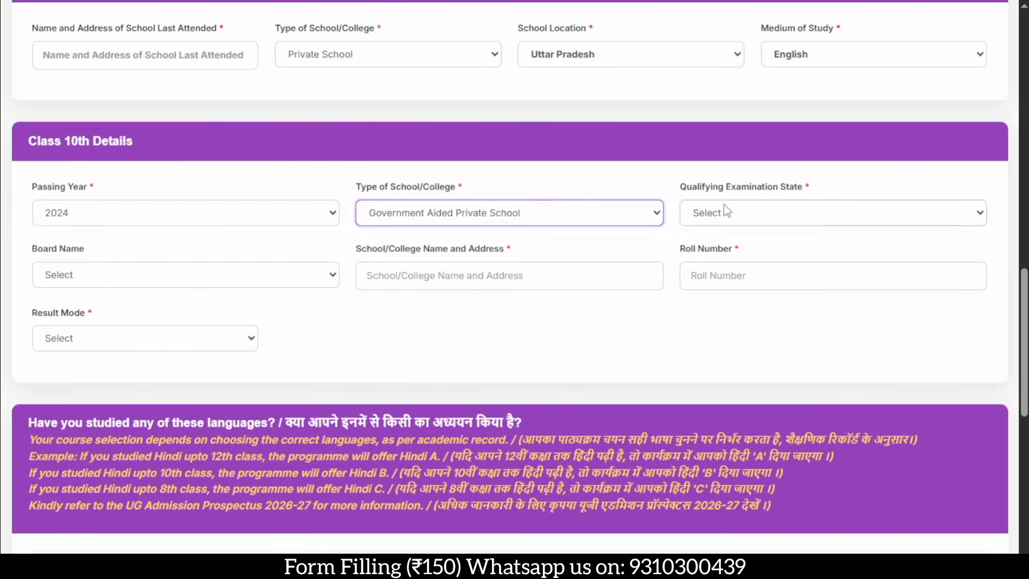
- Set the Class 10th qualifying examination state to Delhi and the board to Central Board of Secondary Education
left_click(727, 212)
left_click(721, 416)
left_click(177, 276)
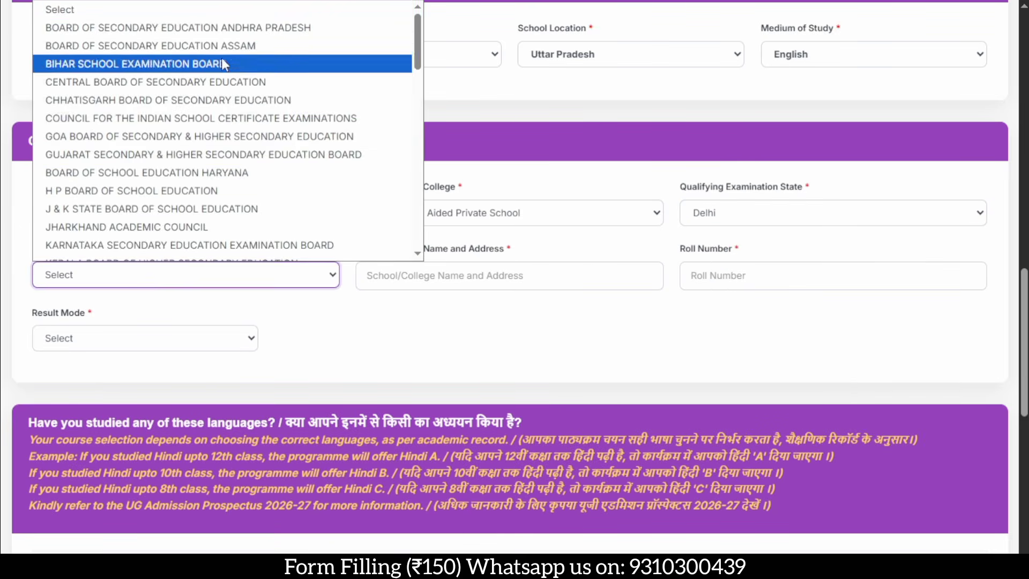
left_click(225, 82)
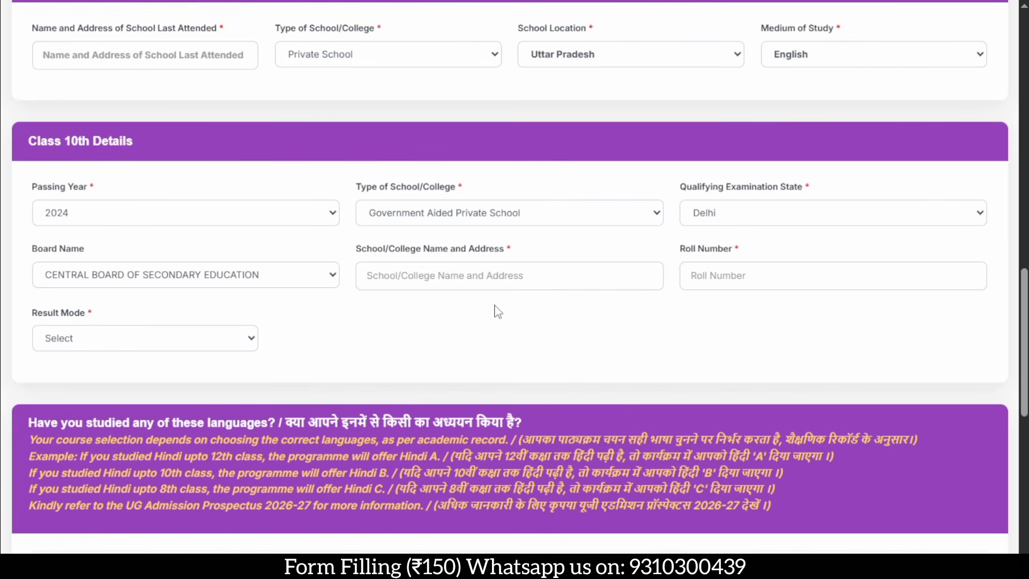
- Set the Class 10th result mode to Percentage, with maximum marks of 600 and marks obtained of 499
left_click(224, 349)
left_click(190, 381)
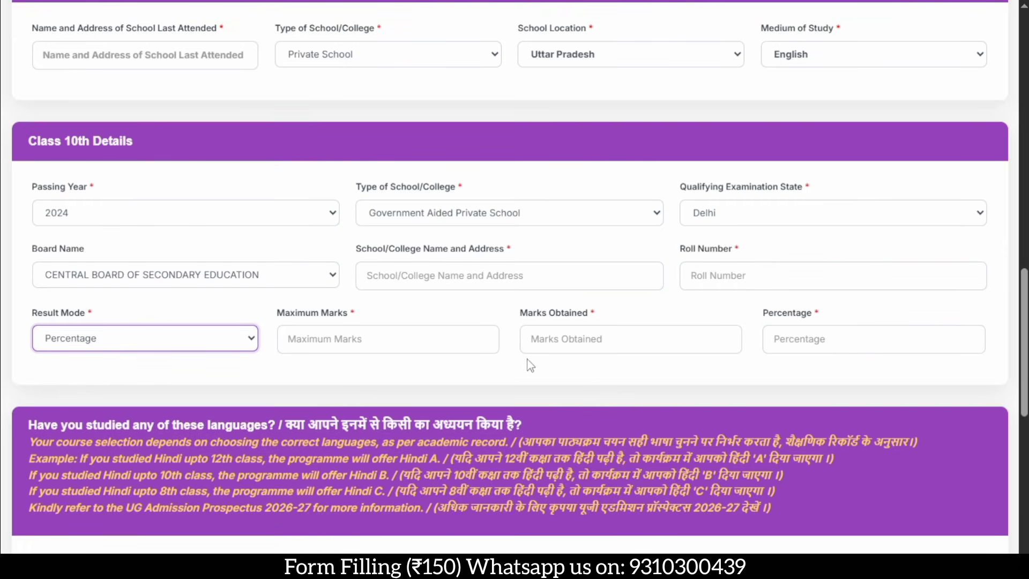
key("Tab")
type("600")
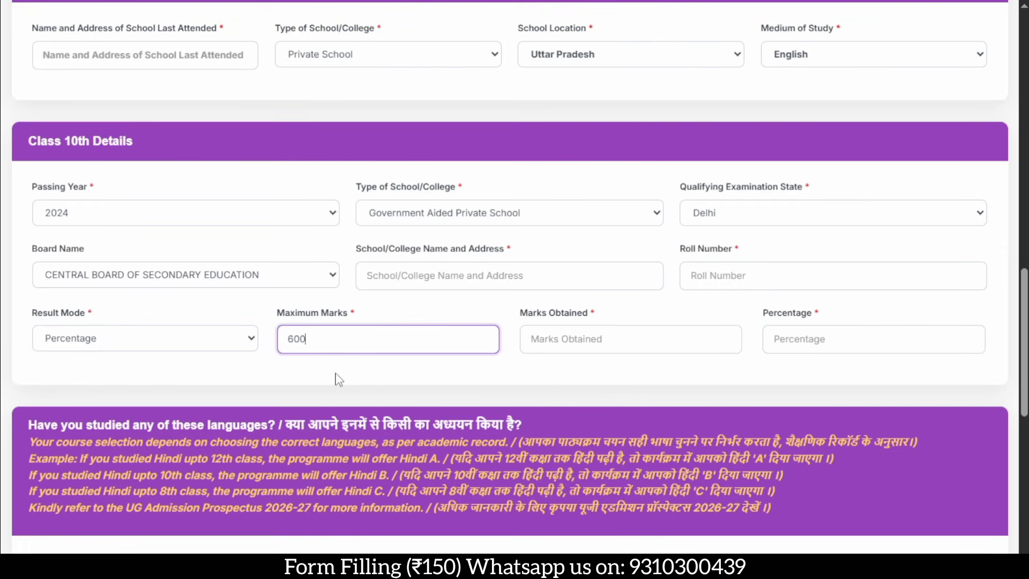
key("Tab")
type("499")
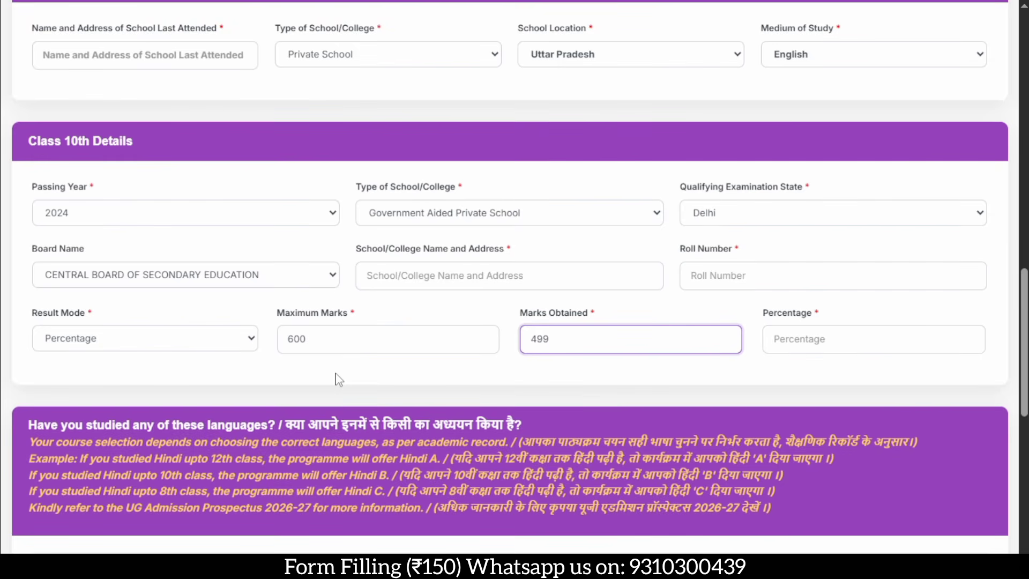
key("Tab")
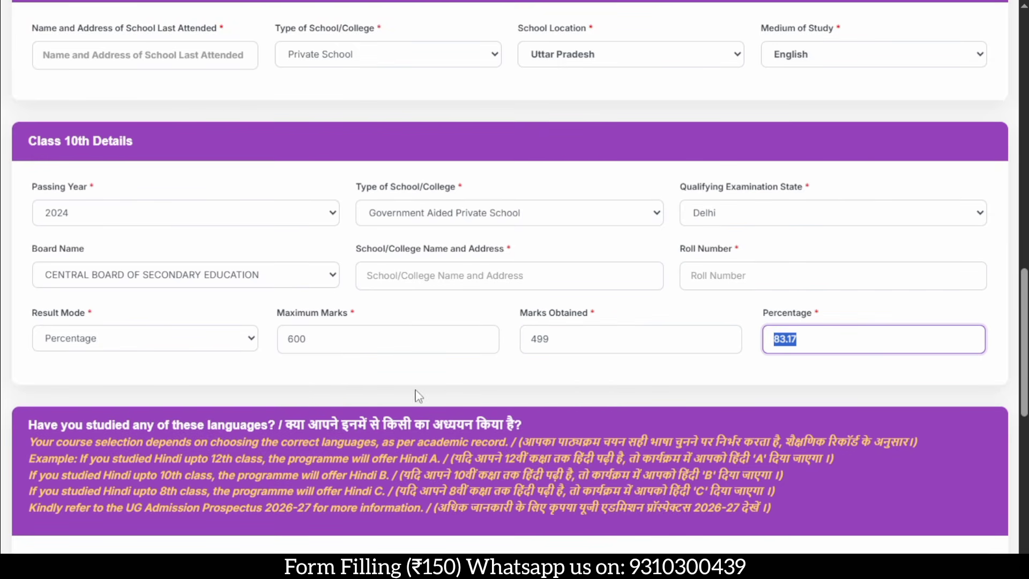
left_click(390, 384)
- In the languages studied table, mark Hindi and English as studied, each with the level Upto 12th only
scroll(389, 384, "down", 7)
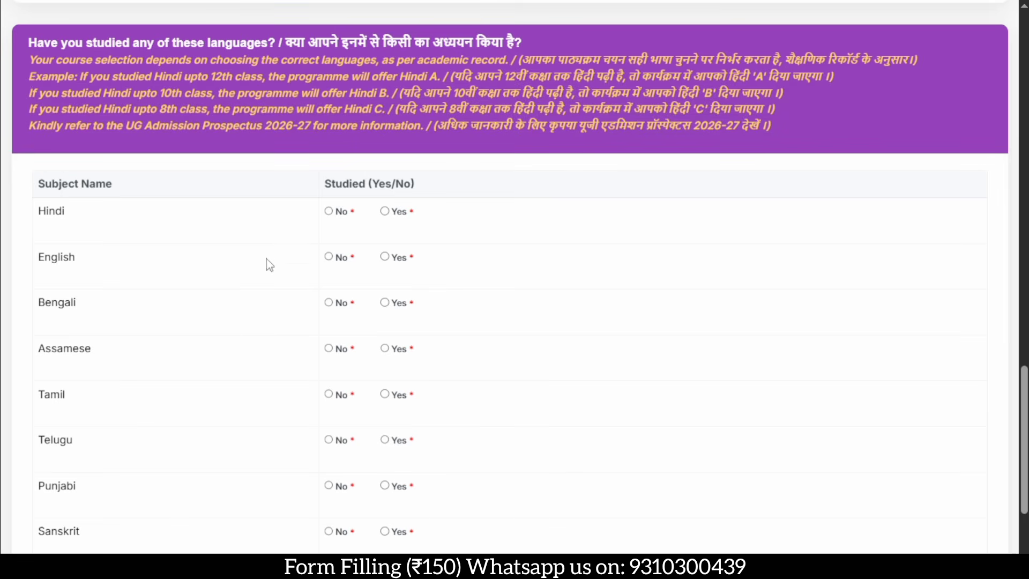
left_click(388, 211)
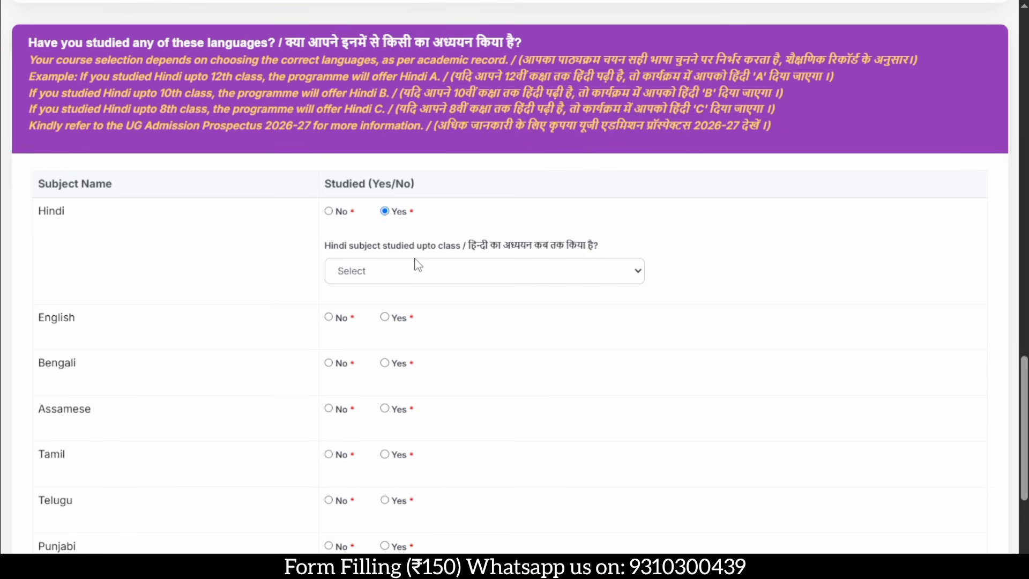
left_click(405, 274)
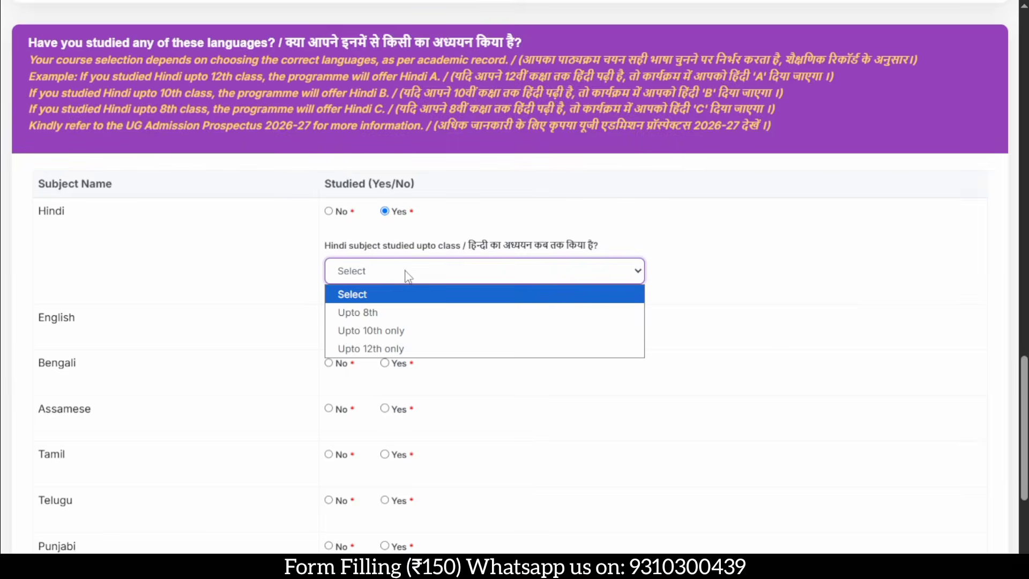
left_click(400, 349)
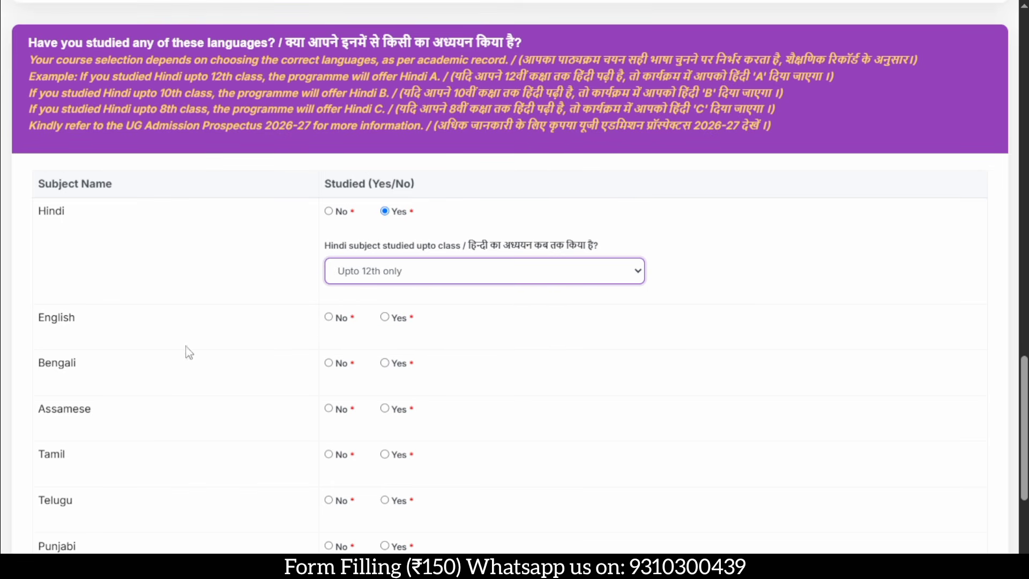
left_click(385, 317)
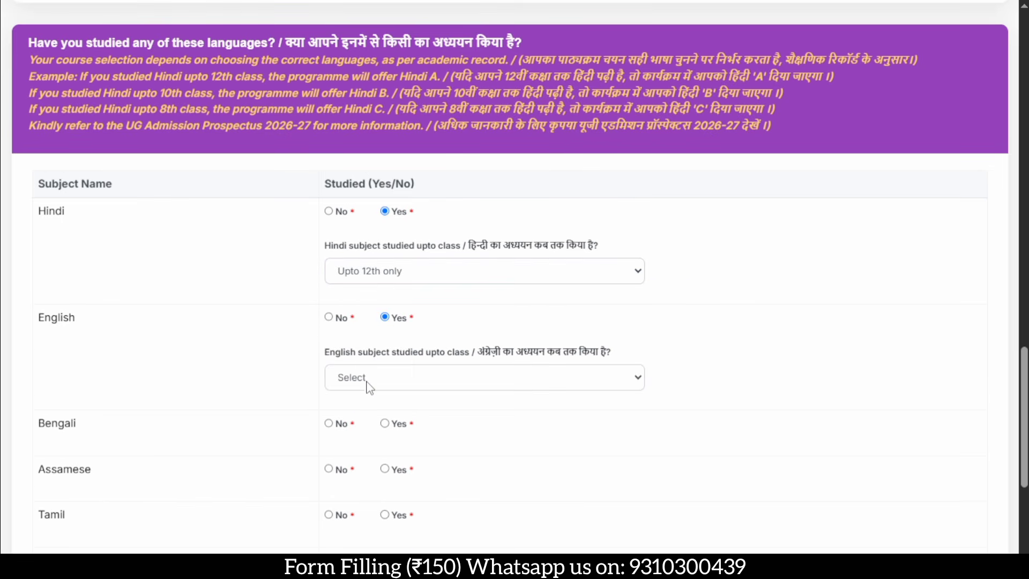
left_click(384, 384)
left_click(371, 437)
- Mark Bengali, Assamese, Tamil, Telugu, Punjabi, Sanskrit and Urdu as not studied
scroll(362, 429, "down", 5)
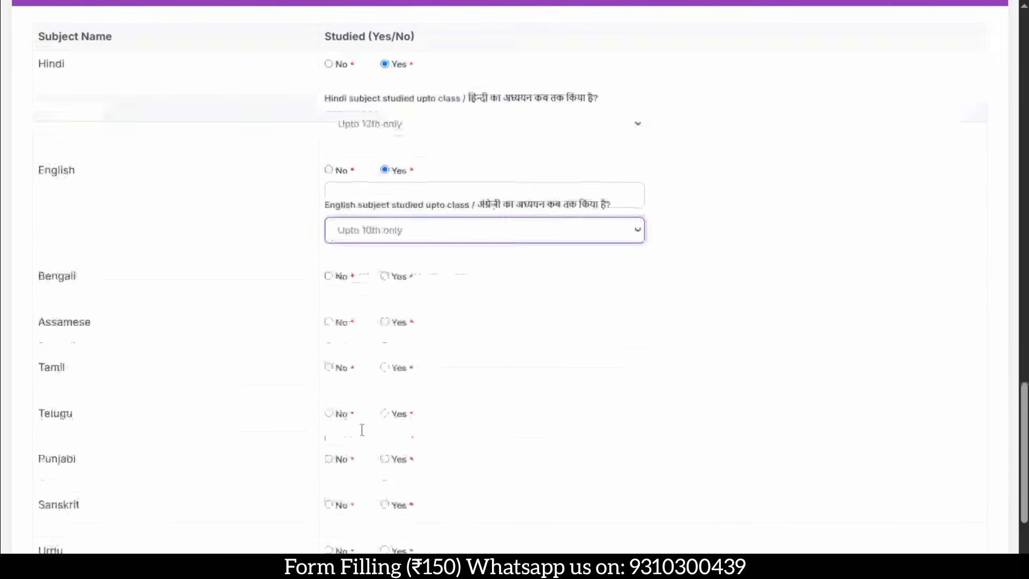
scroll(362, 430, "down", 1)
left_click(329, 100)
left_click(329, 146)
left_click(329, 191)
left_click(328, 238)
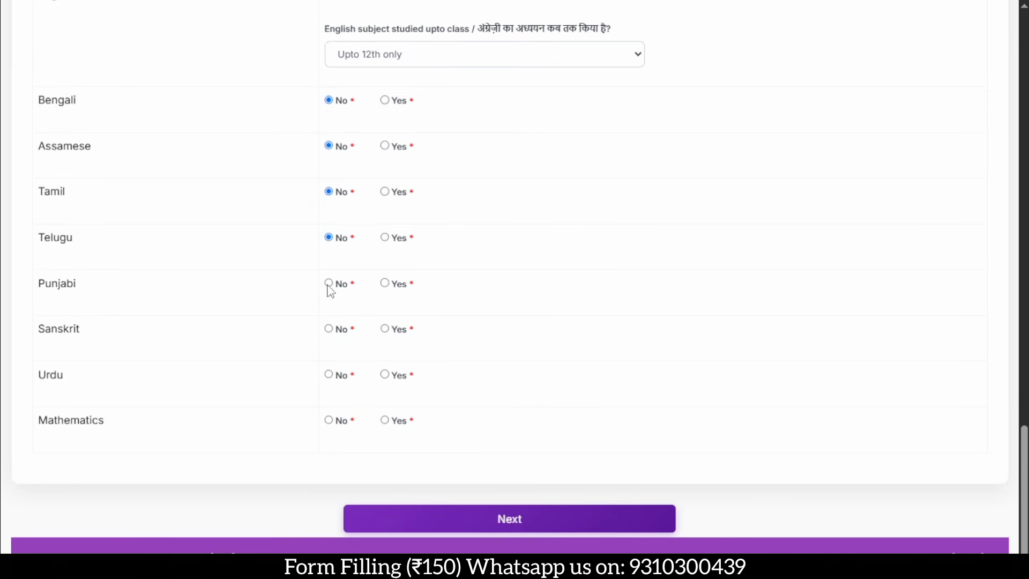
left_click(329, 283)
left_click(328, 328)
left_click(329, 375)
- Mark Mathematics as studied Upto 12th only and submit the academic details to continue to programme selection
left_click(384, 419)
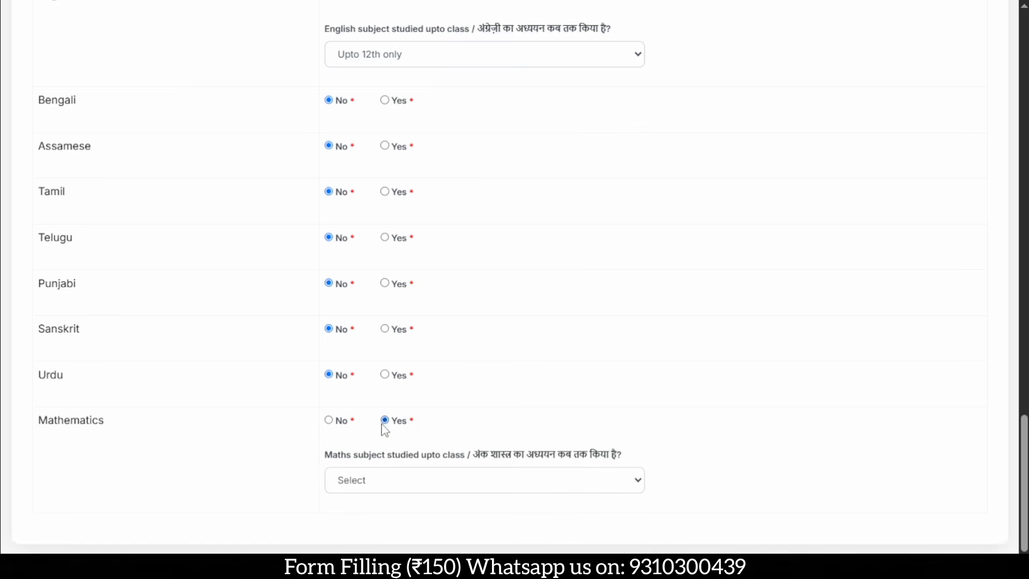
scroll(384, 426, "down", 1)
left_click(385, 429)
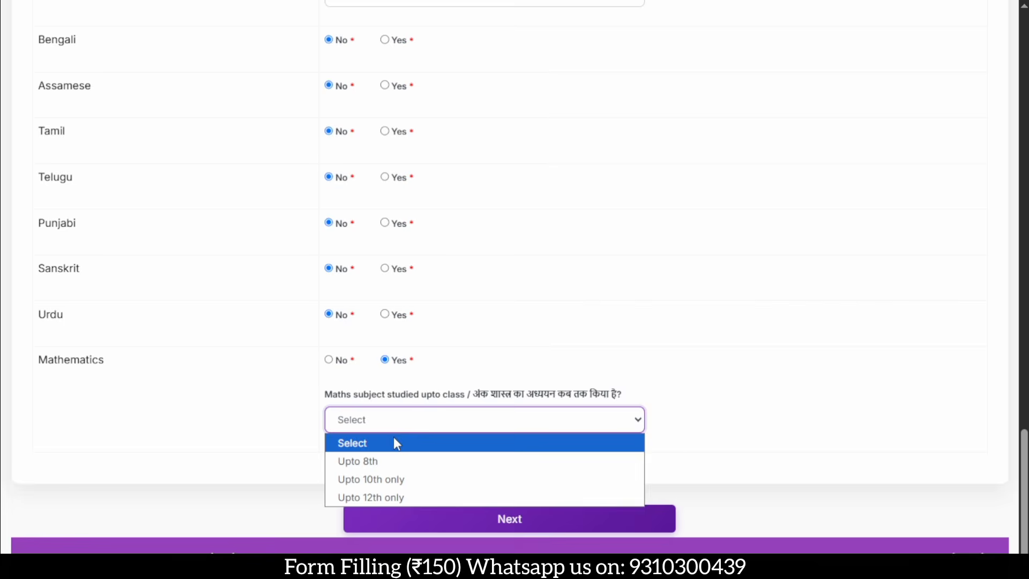
left_click(386, 498)
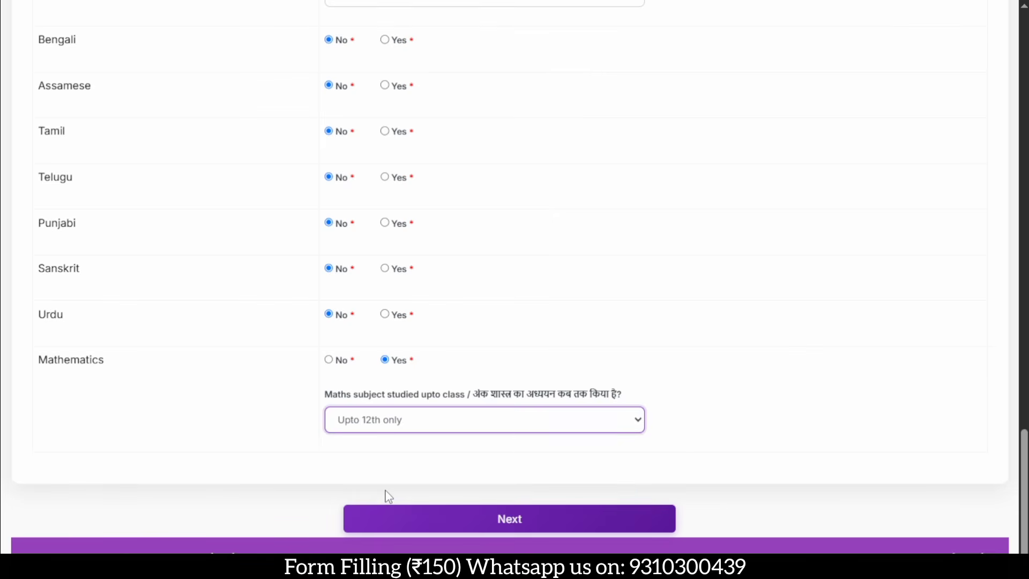
left_click(422, 518)
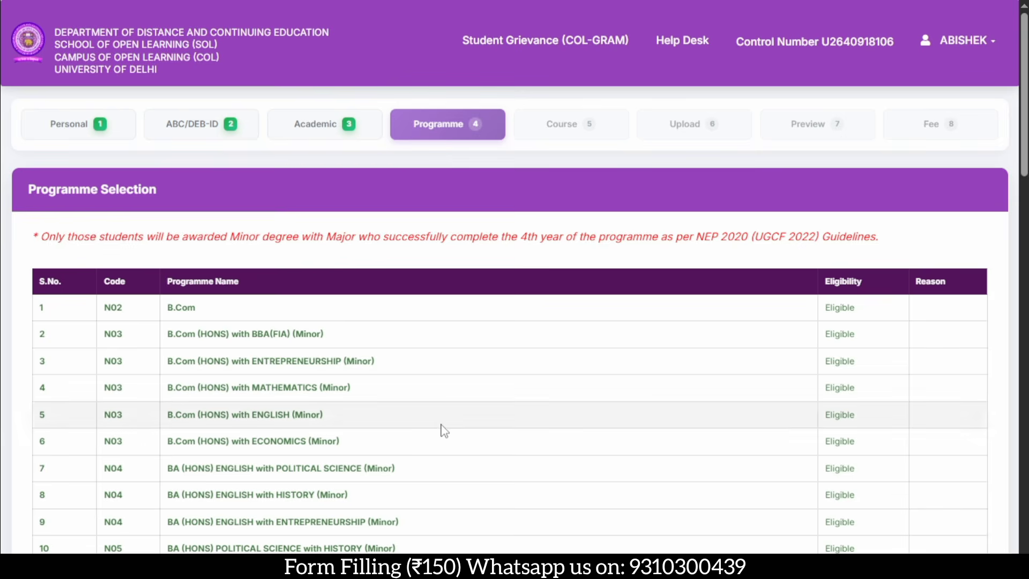
- Review the list of programmes with their eligibility and the note about the 4th year requirement for the Minor degree
scroll(443, 427, "down", 7)
scroll(443, 429, "down", 19)
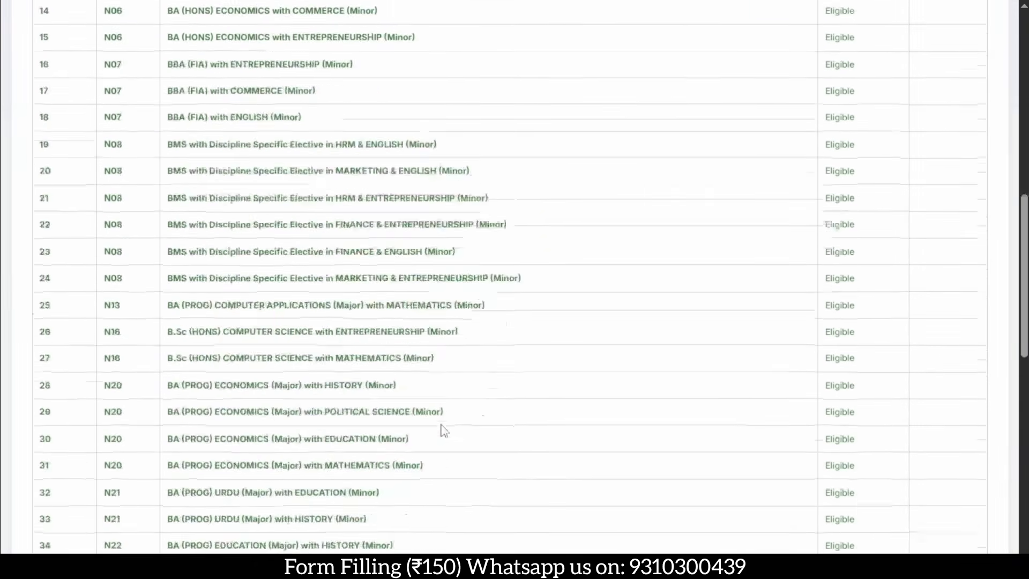
scroll(444, 428, "up", 2)
scroll(458, 381, "up", 6)
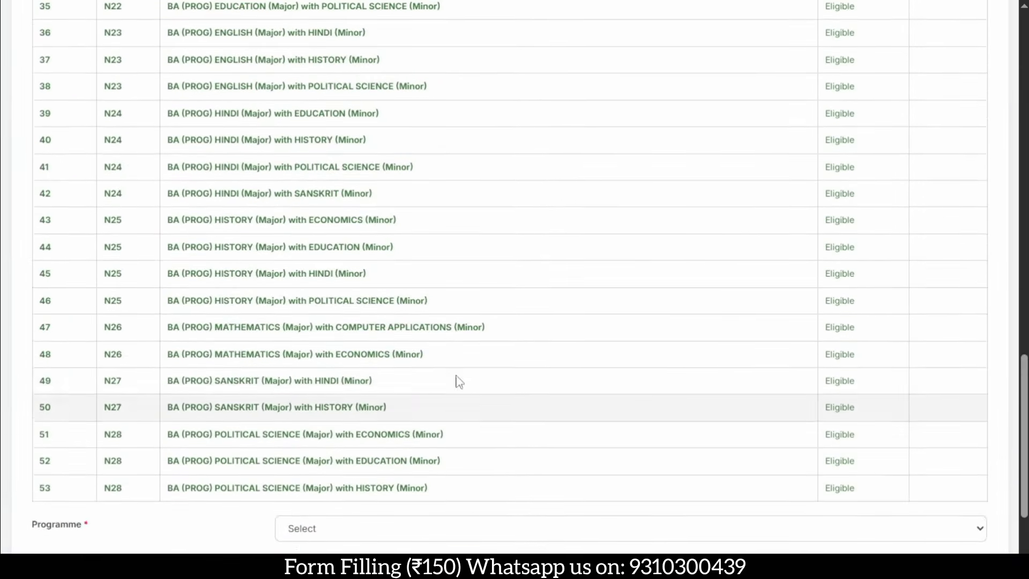
scroll(460, 384, "up", 8)
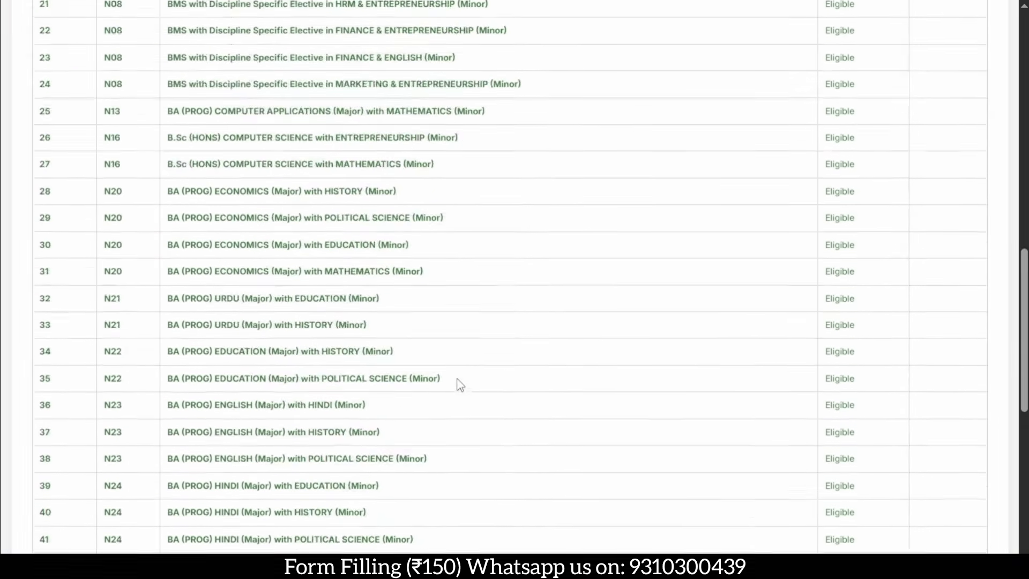
scroll(460, 385, "up", 5)
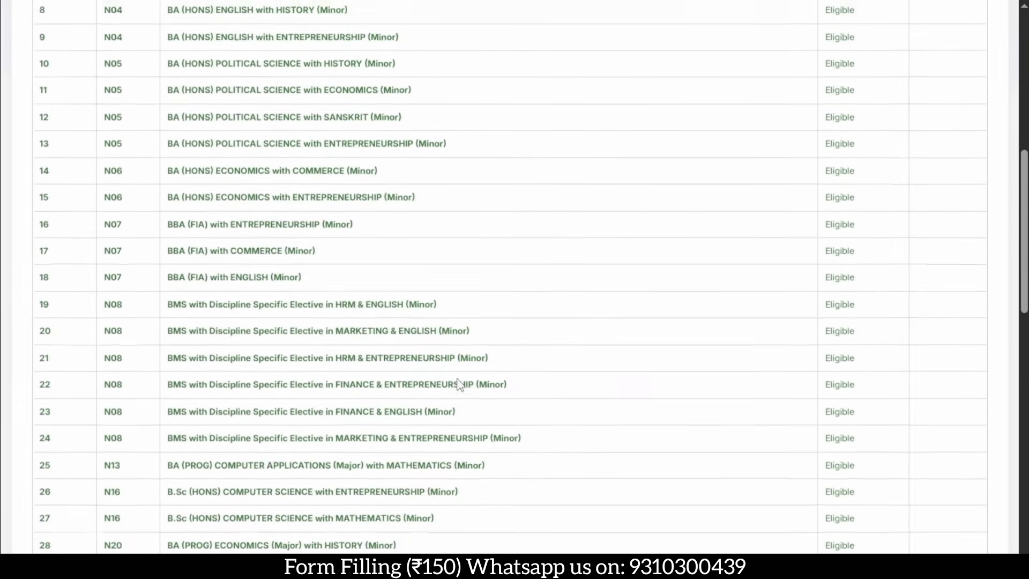
scroll(459, 385, "up", 4)
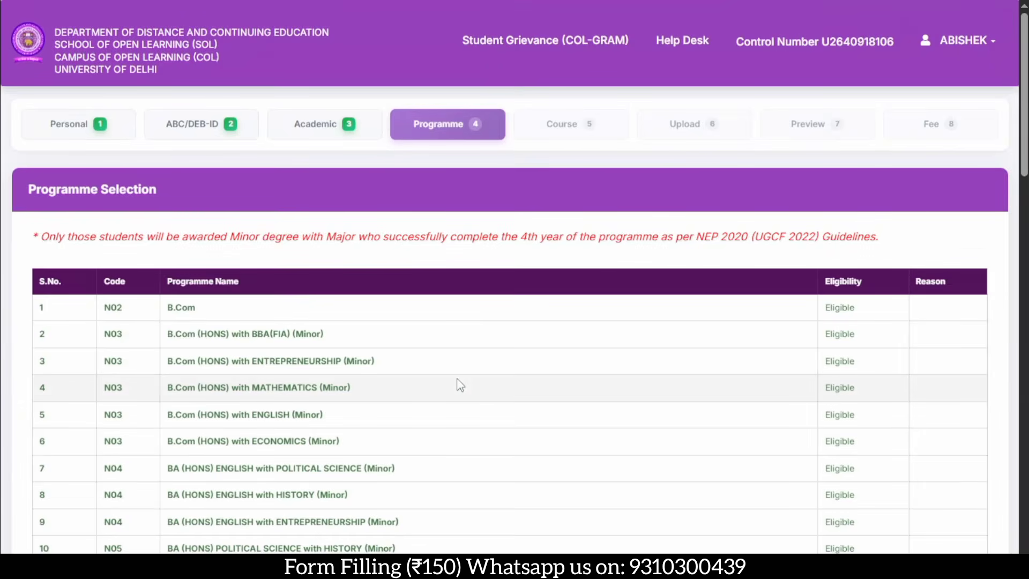
scroll(461, 461, "down", 1)
scroll(461, 461, "down", 1)
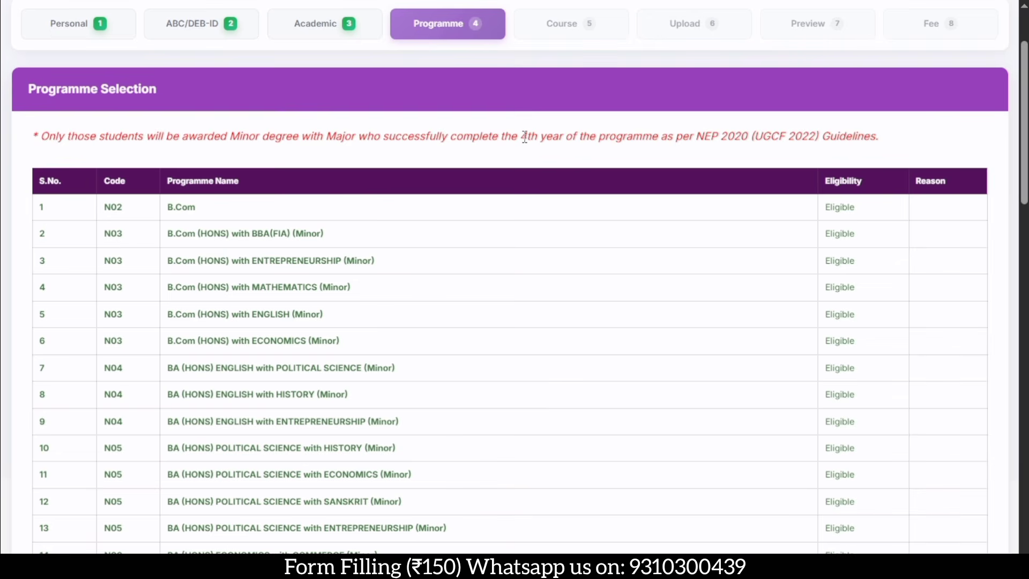
left_click_drag(522, 137, 562, 137)
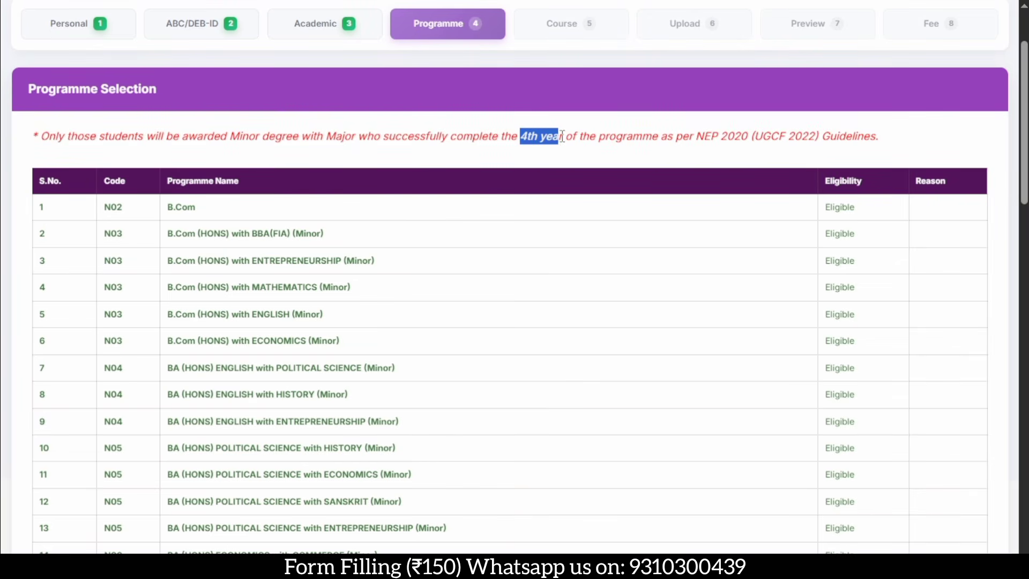
left_click(547, 156)
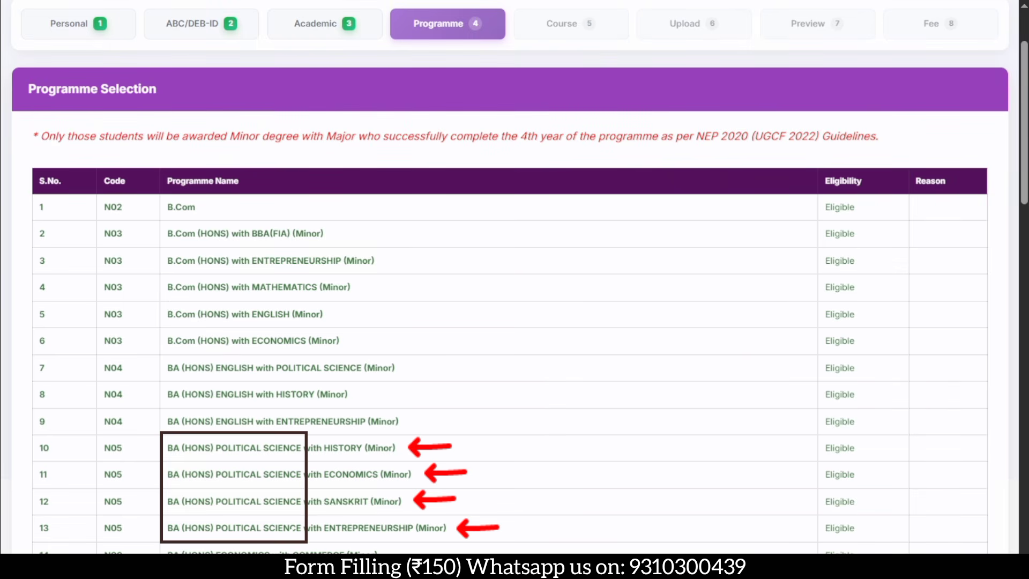
- Choose BA (PROG) POLITICAL SCIENCE (Major) with HISTORY (Minor) as the programme
scroll(514, 277, "down", 8)
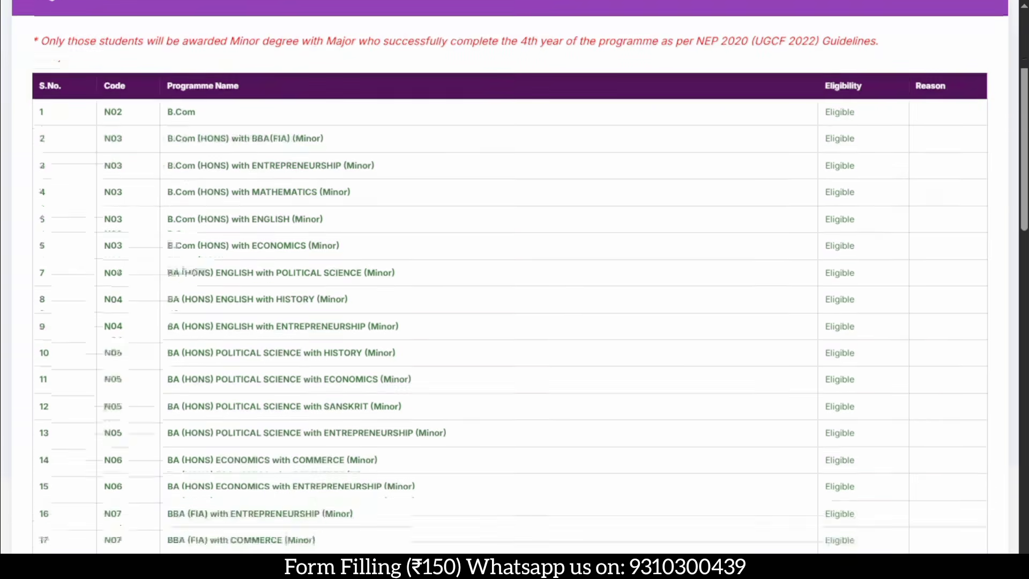
scroll(514, 277, "down", 15)
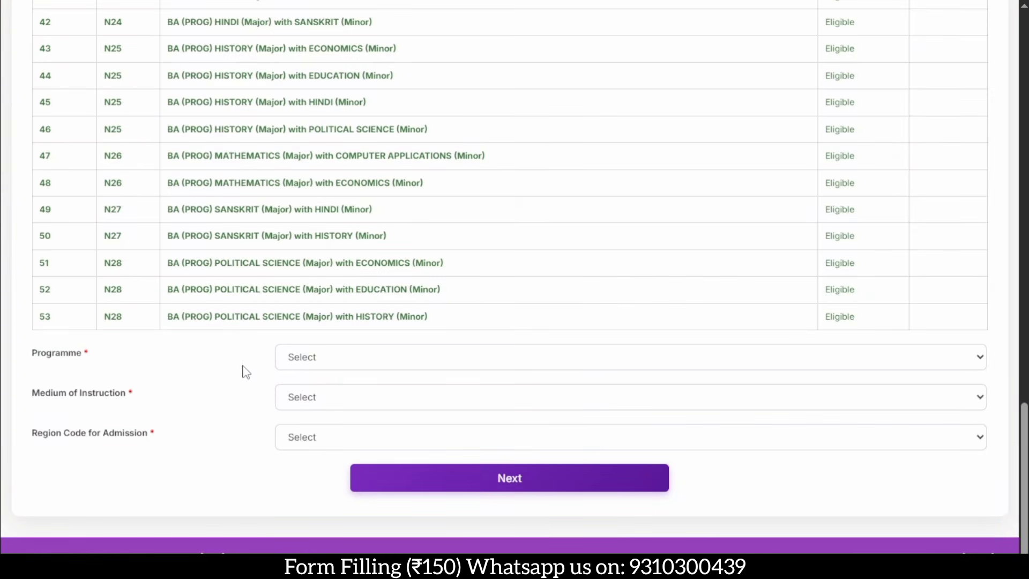
left_click(319, 361)
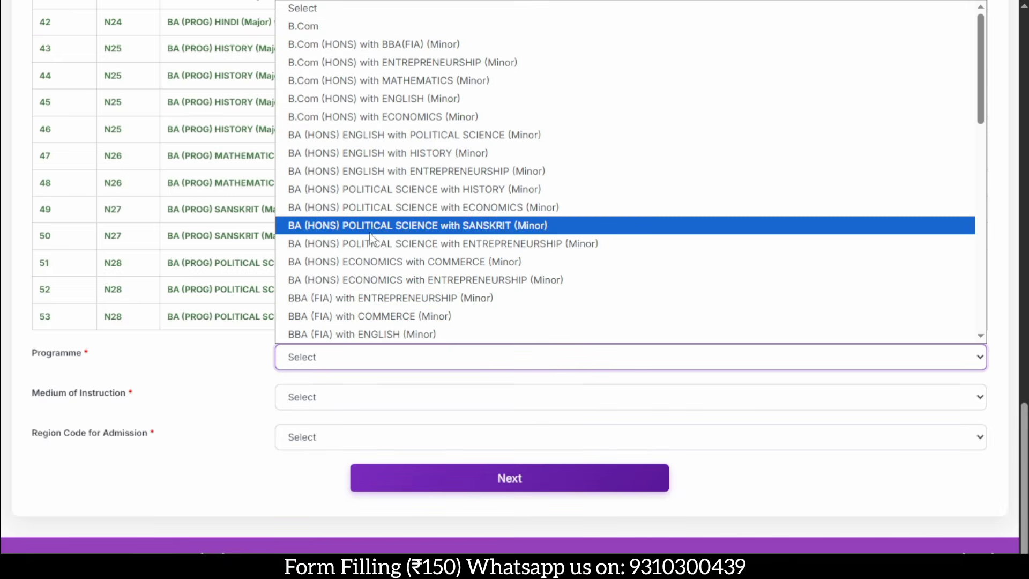
scroll(362, 260, "down", 5)
scroll(370, 244, "down", 4)
scroll(378, 226, "up", 3)
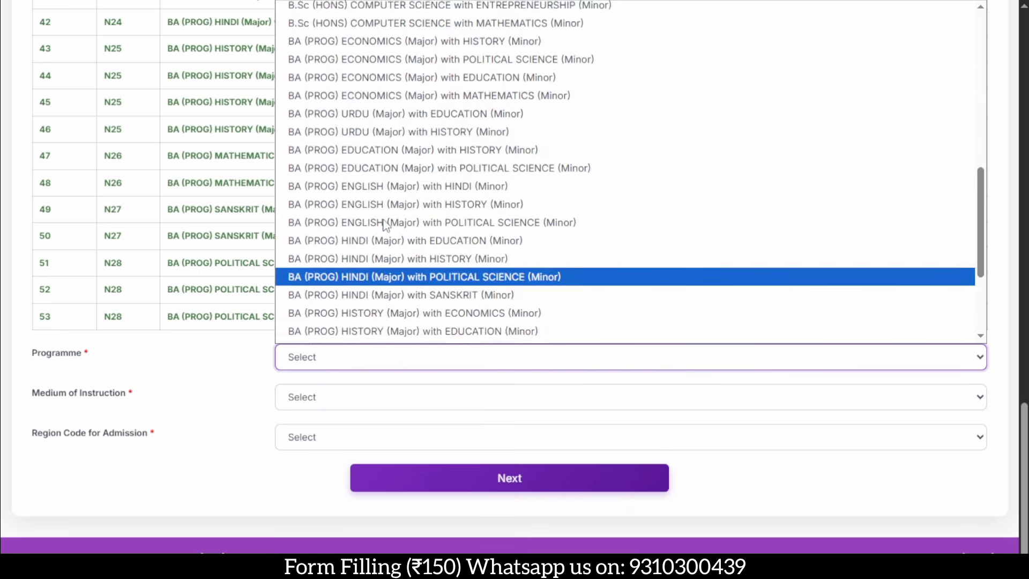
scroll(383, 225, "down", 5)
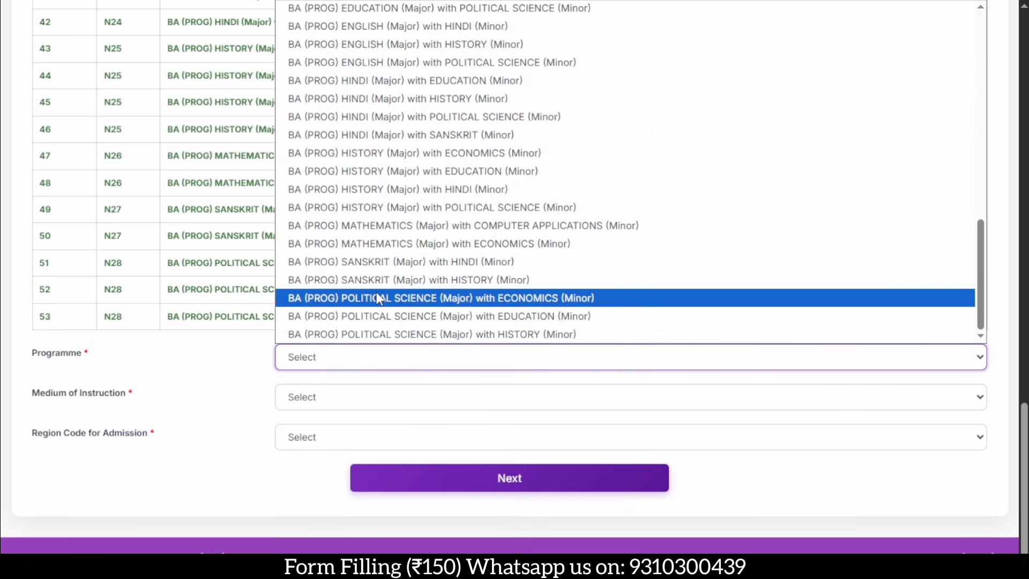
left_click(375, 334)
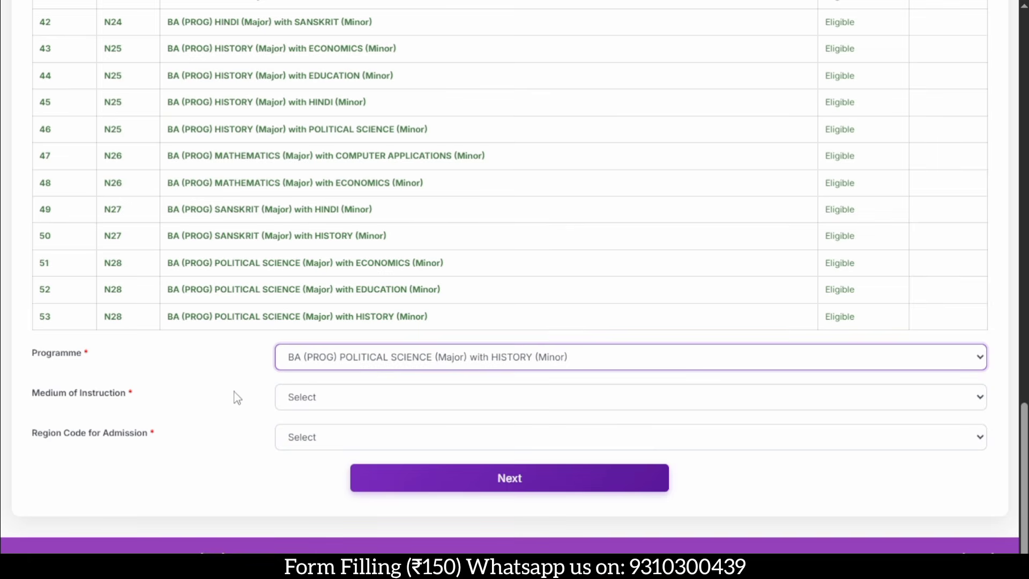
- Set the medium of instruction to English and the admission region code to 1 : North Regional Centre, and continue to the course details
left_click(302, 403)
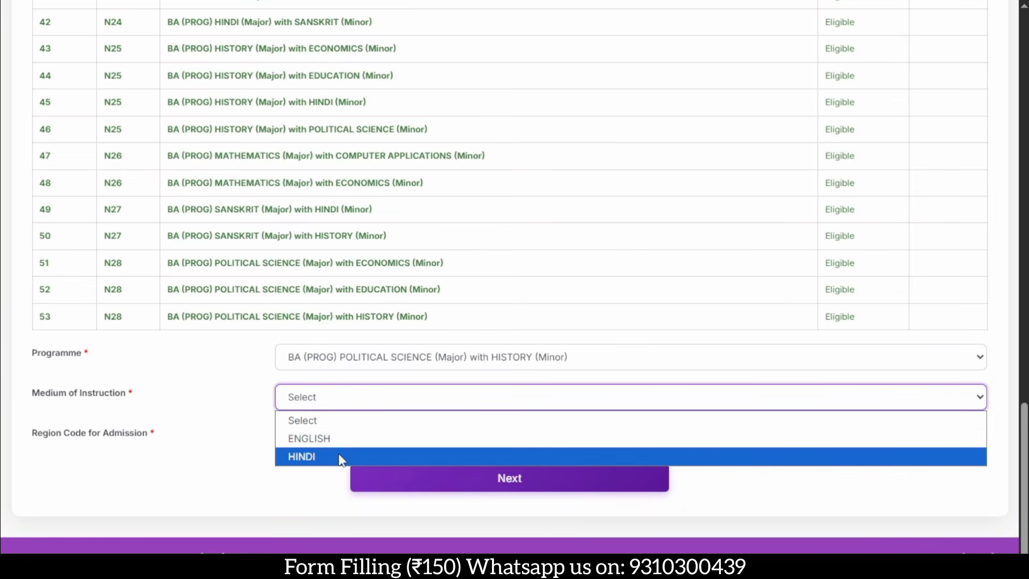
left_click(336, 439)
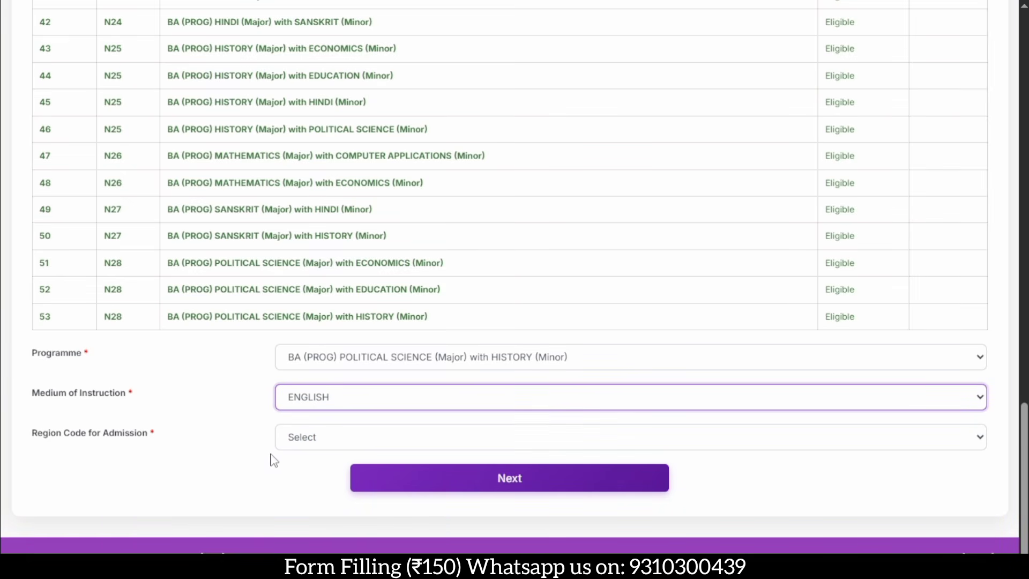
left_click(316, 443)
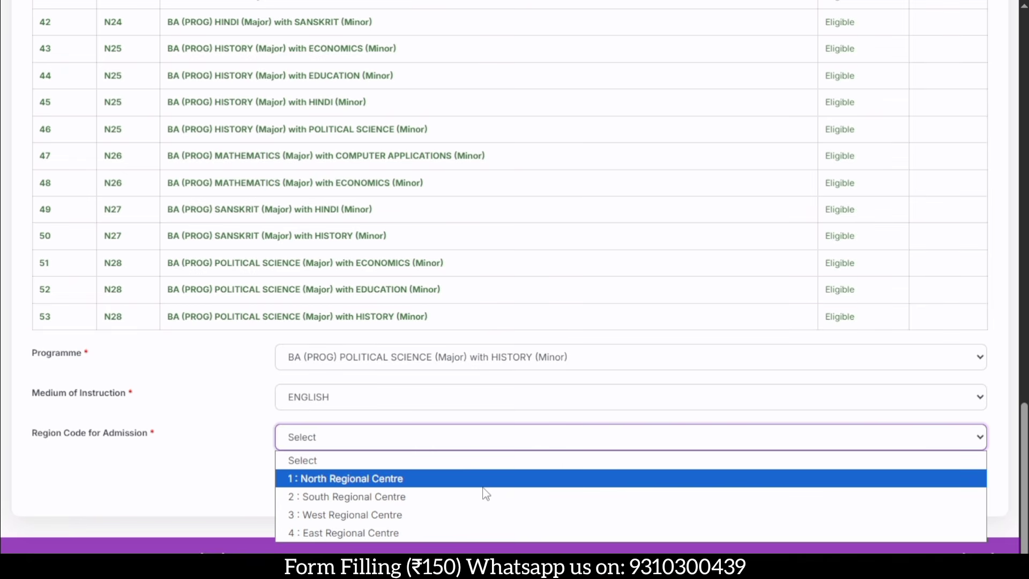
left_click(483, 486)
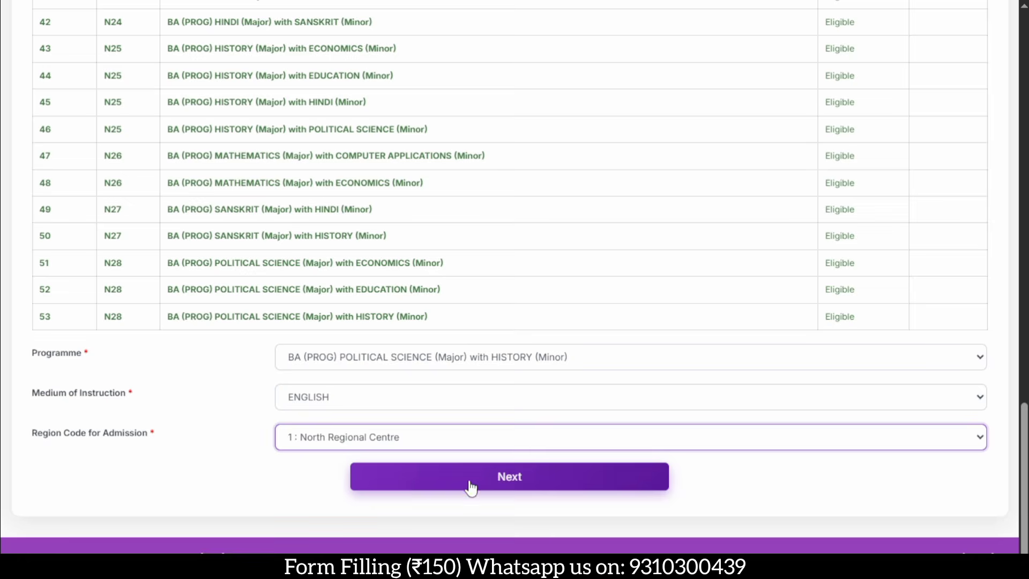
left_click(504, 483)
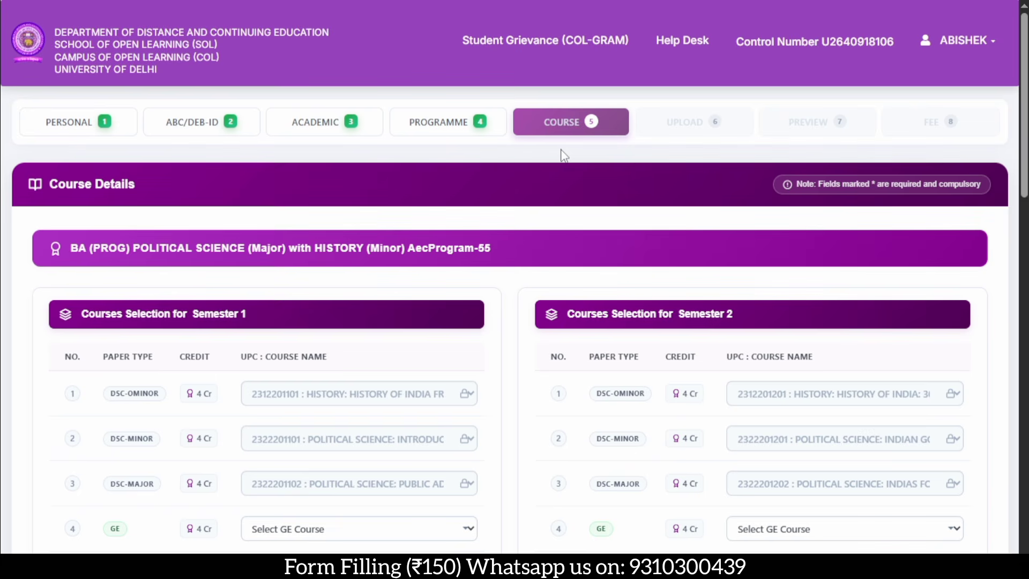
scroll(514, 290, "down", 6)
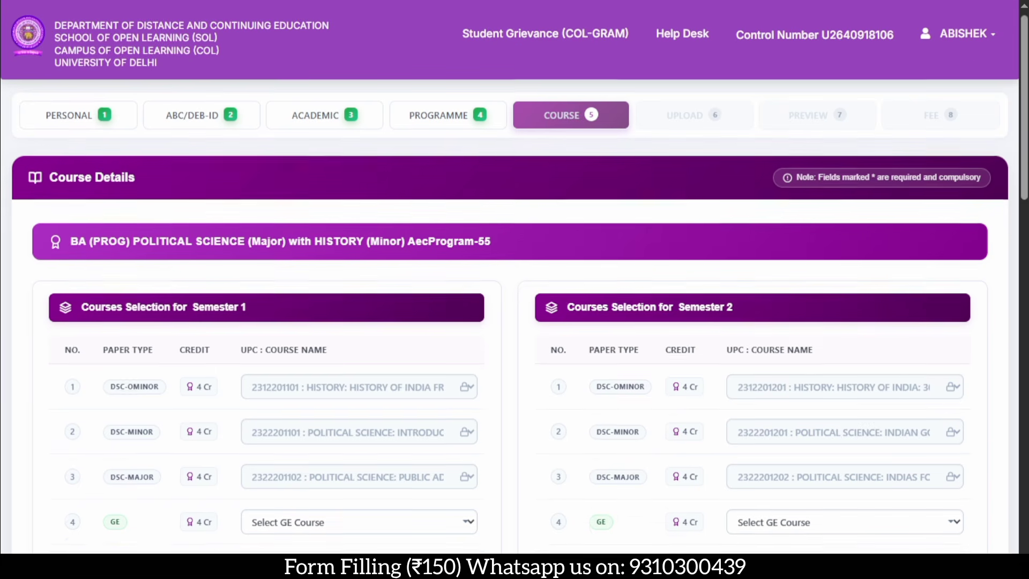
- Examine the preset and selectable courses for Semesters 1 to 6 on the course details page
scroll(515, 289, "down", 9)
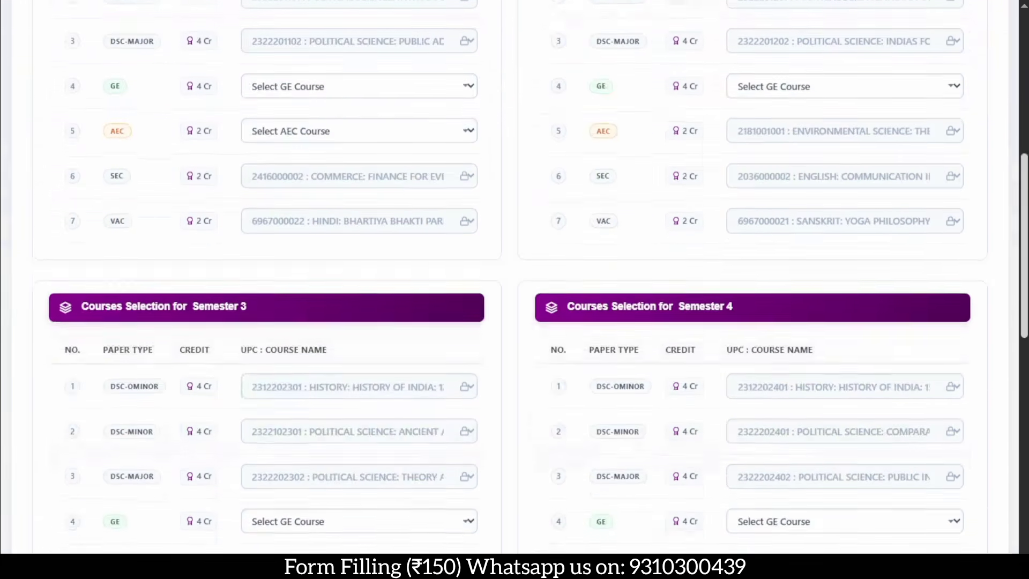
scroll(515, 290, "down", 6)
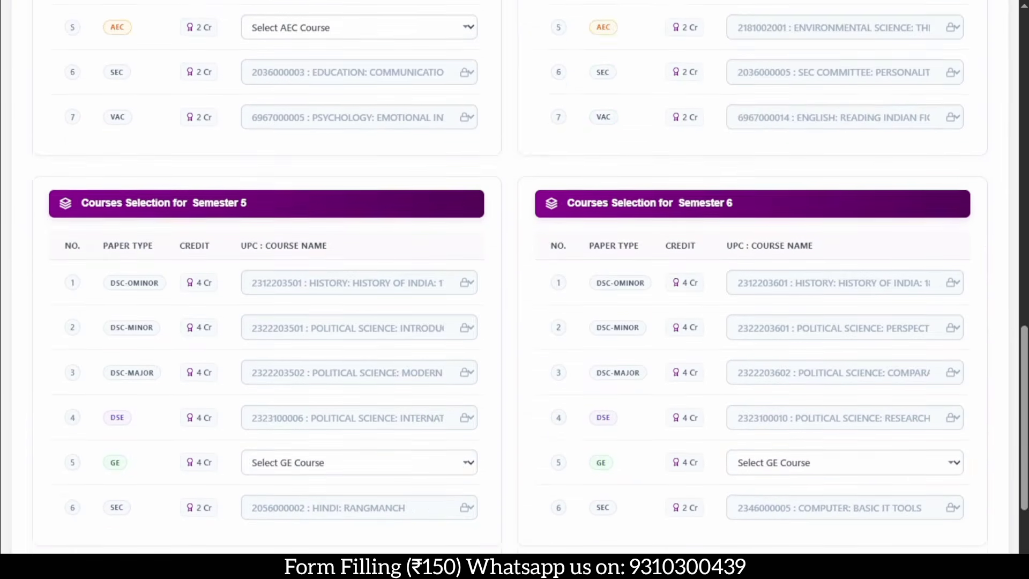
scroll(515, 290, "up", 20)
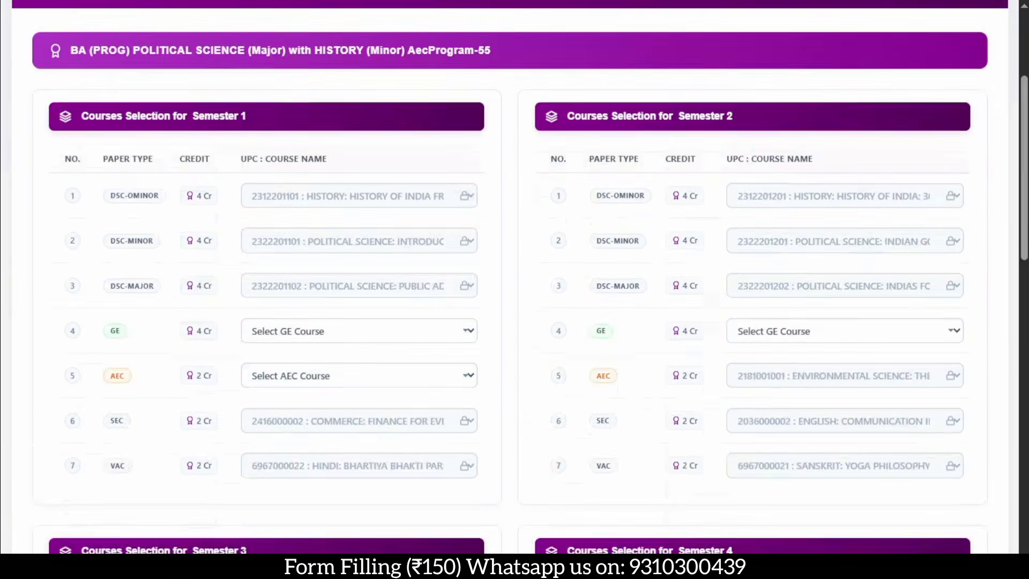
scroll(514, 290, "down", 3)
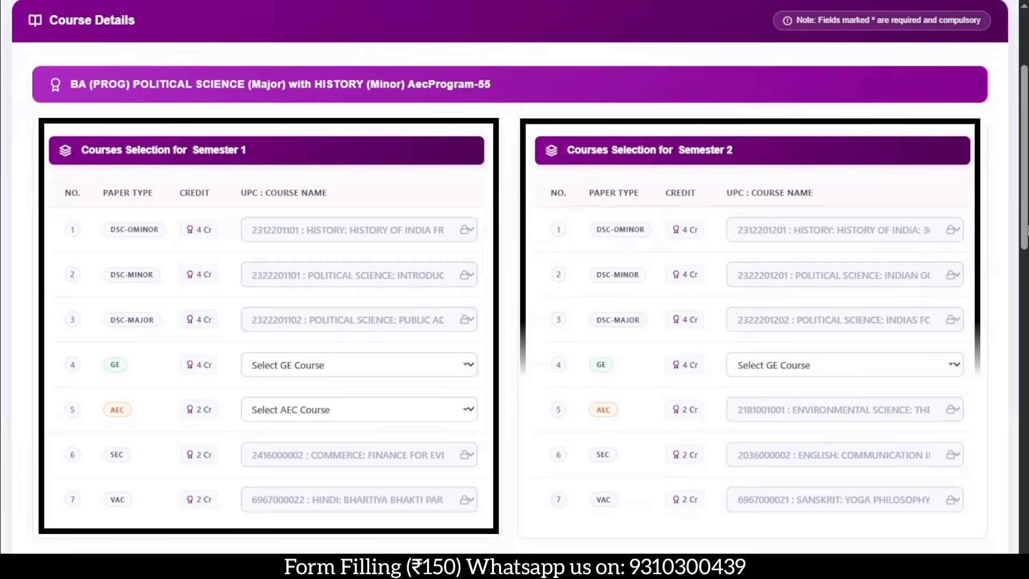
scroll(514, 268, "down", 10)
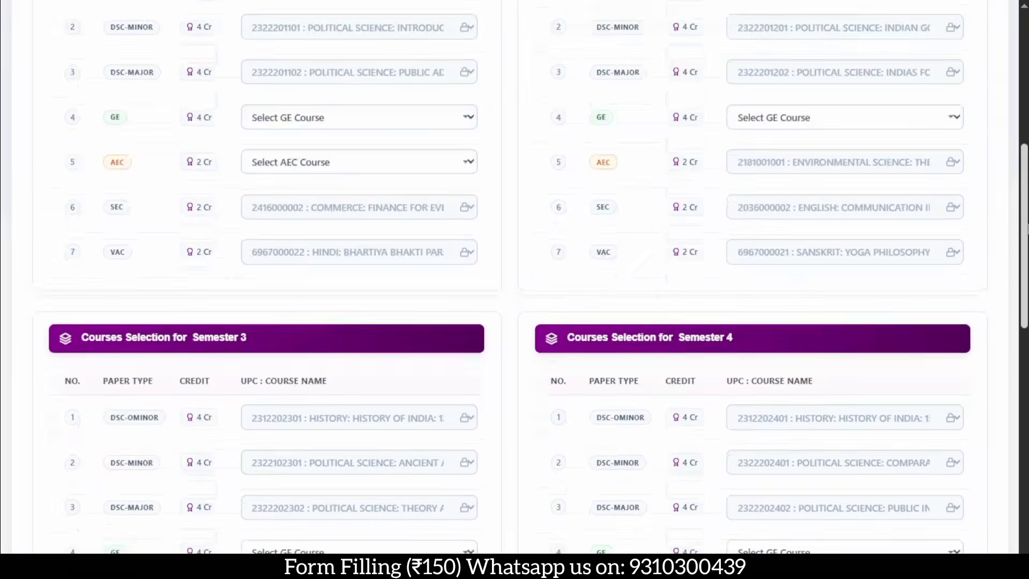
scroll(514, 268, "down", 5)
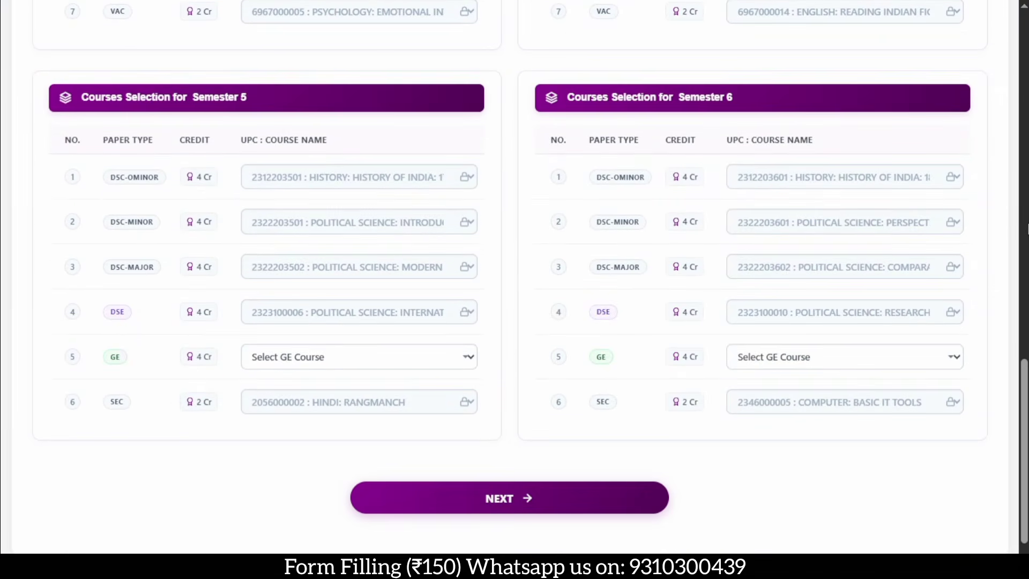
scroll(514, 268, "up", 3)
scroll(515, 268, "up", 15)
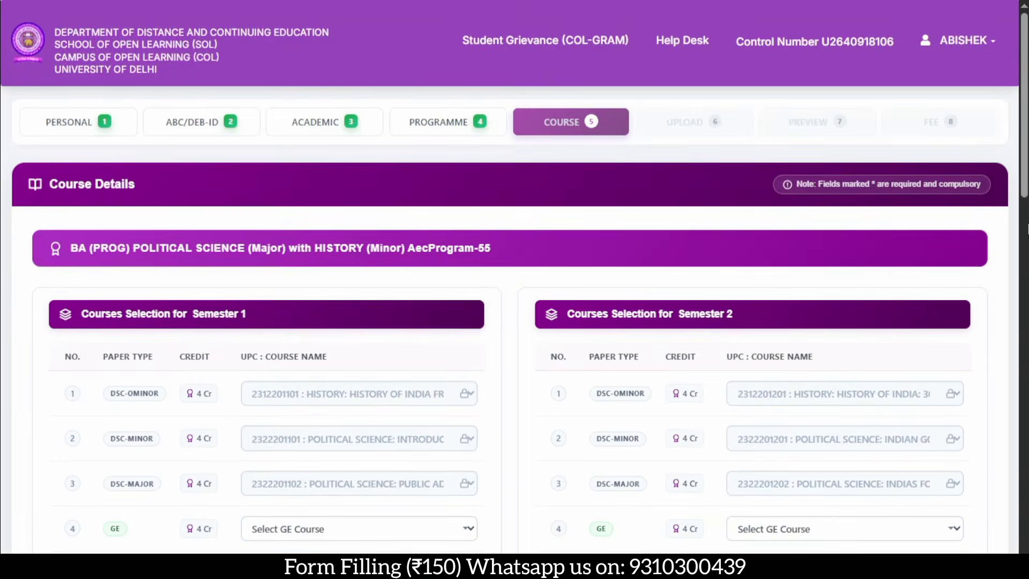
scroll(514, 268, "down", 3)
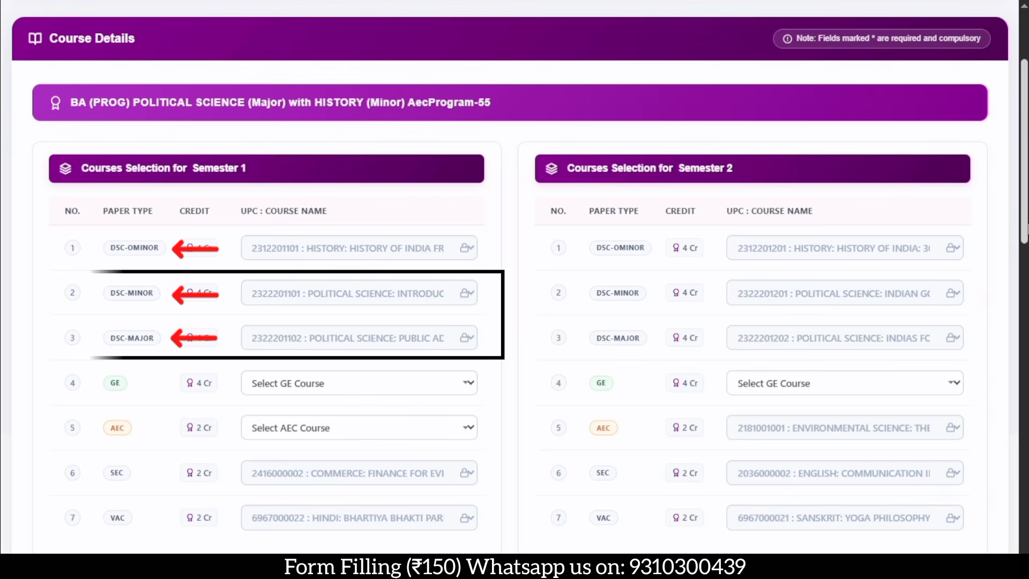
left_click(421, 393)
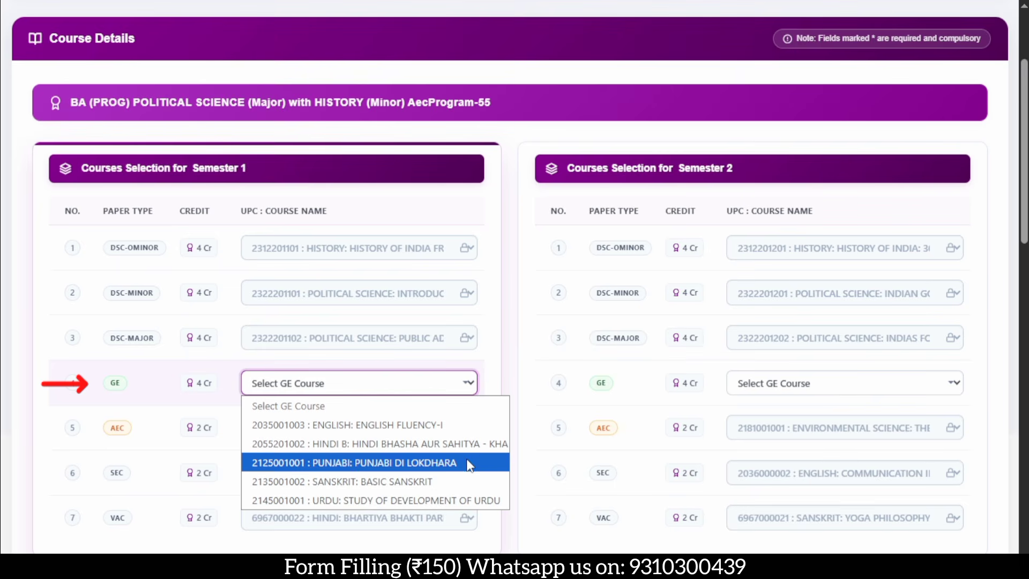
left_click(461, 425)
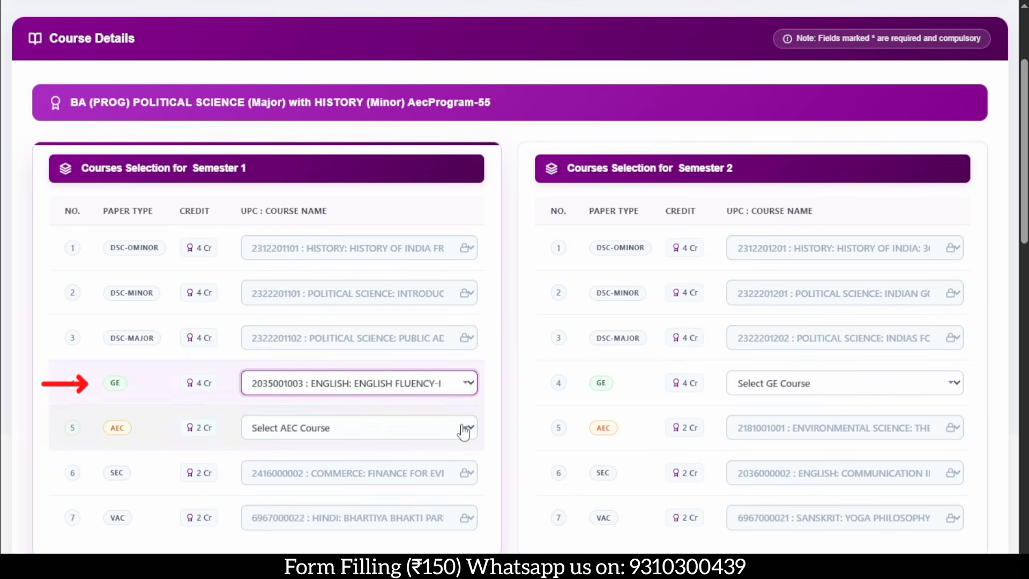
left_click(422, 439)
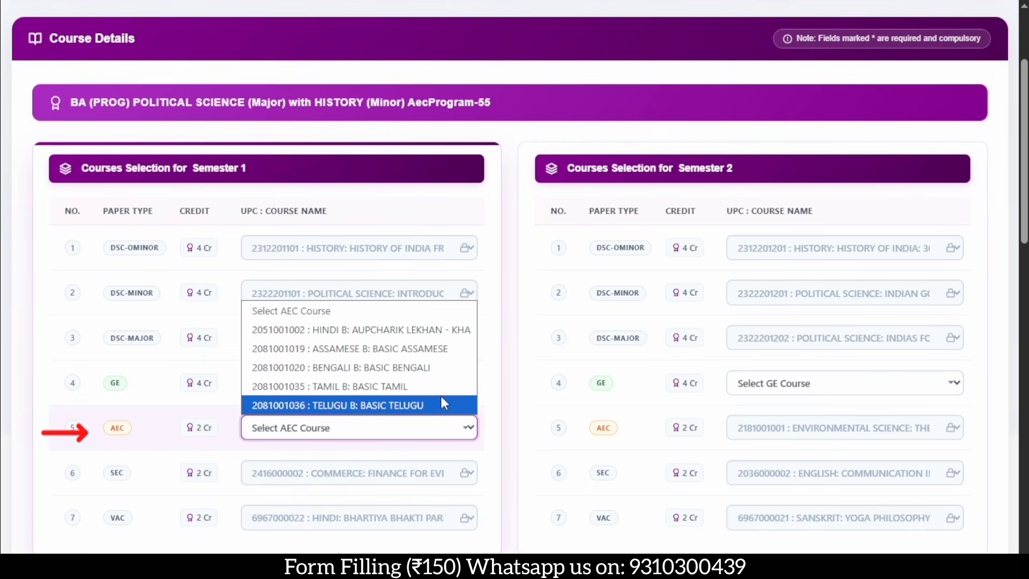
left_click(449, 330)
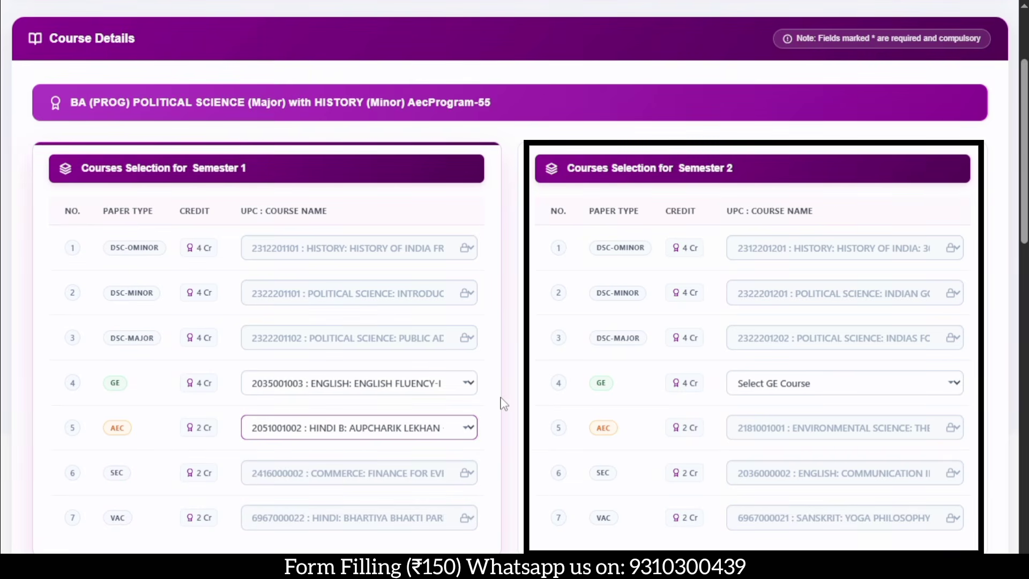
left_click(841, 395)
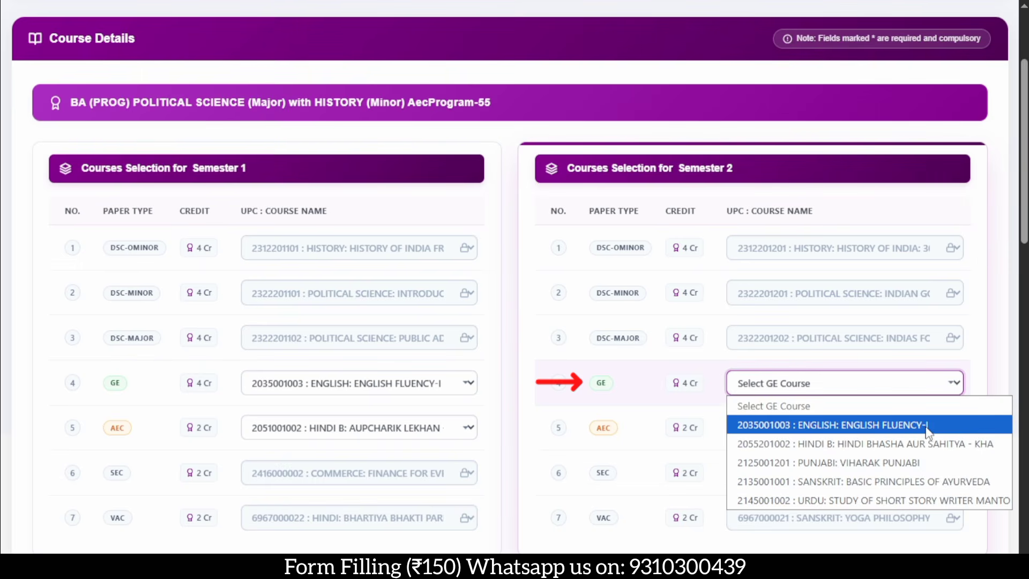
left_click(957, 449)
scroll(957, 449, "down", 10)
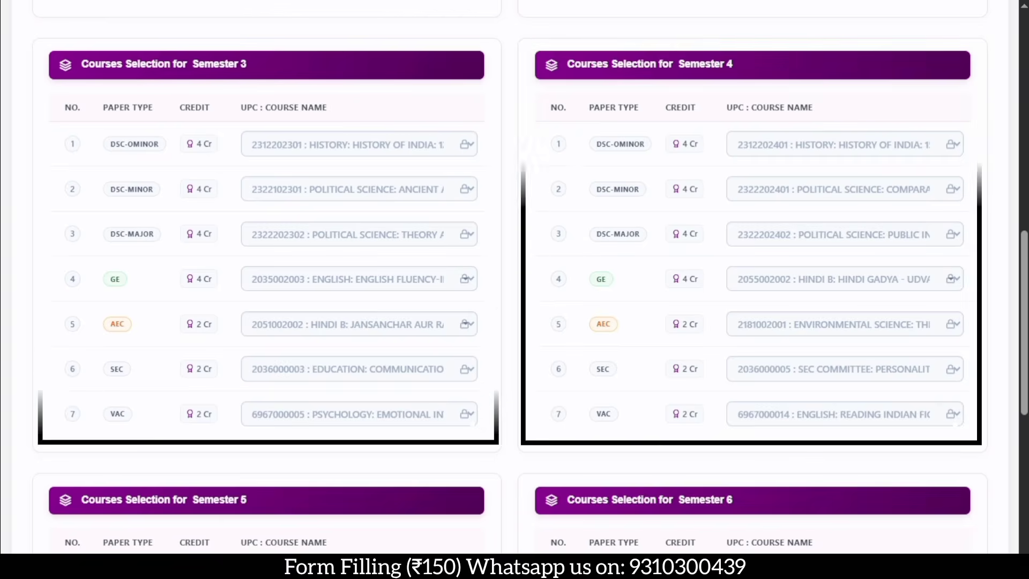
scroll(514, 268, "down", 8)
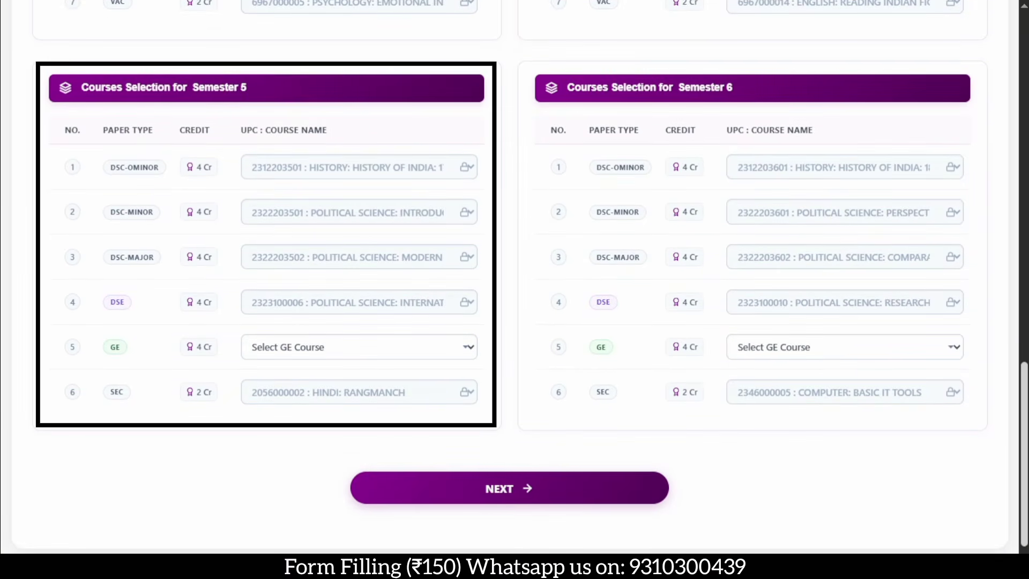
left_click(377, 352)
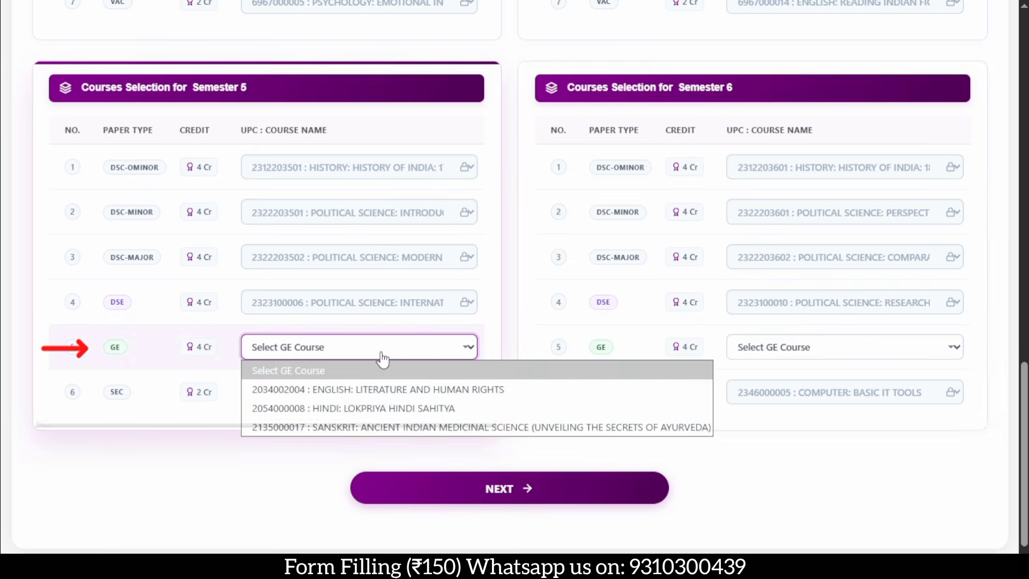
left_click(527, 408)
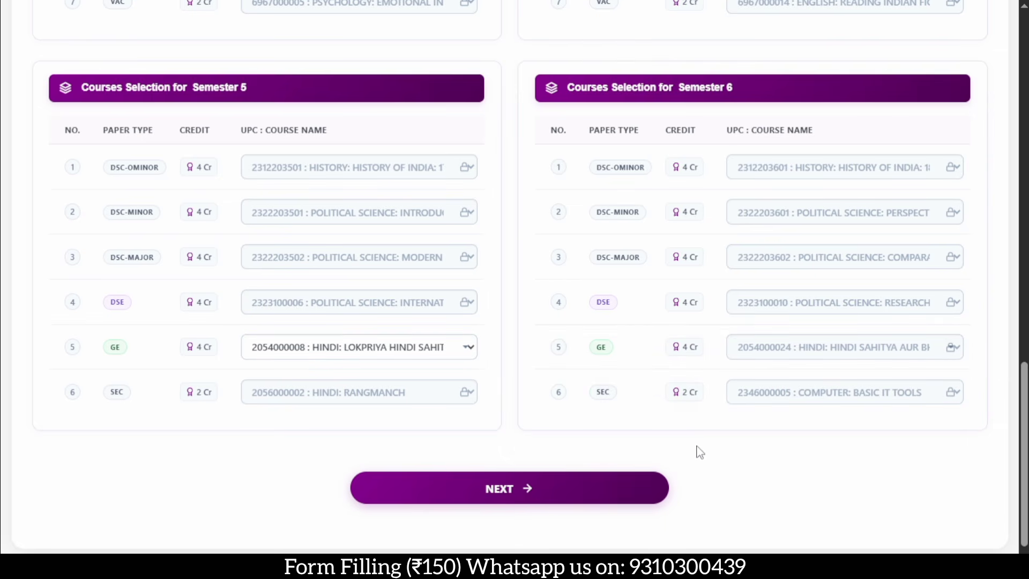
- Review the GE, AEC, SEC and VAC courses chosen or preset across the semesters
scroll(699, 451, "up", 2)
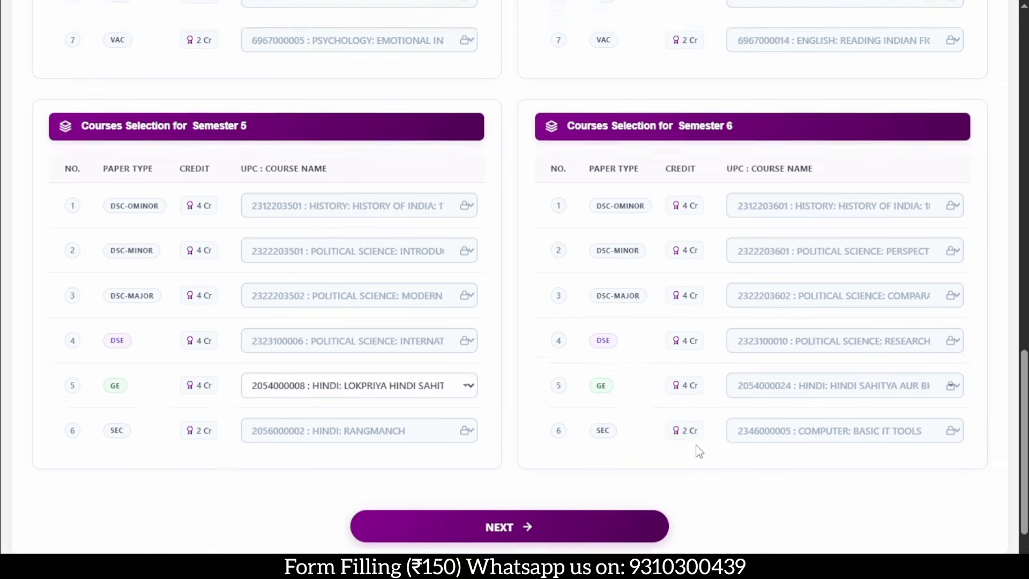
scroll(525, 509, "up", 5)
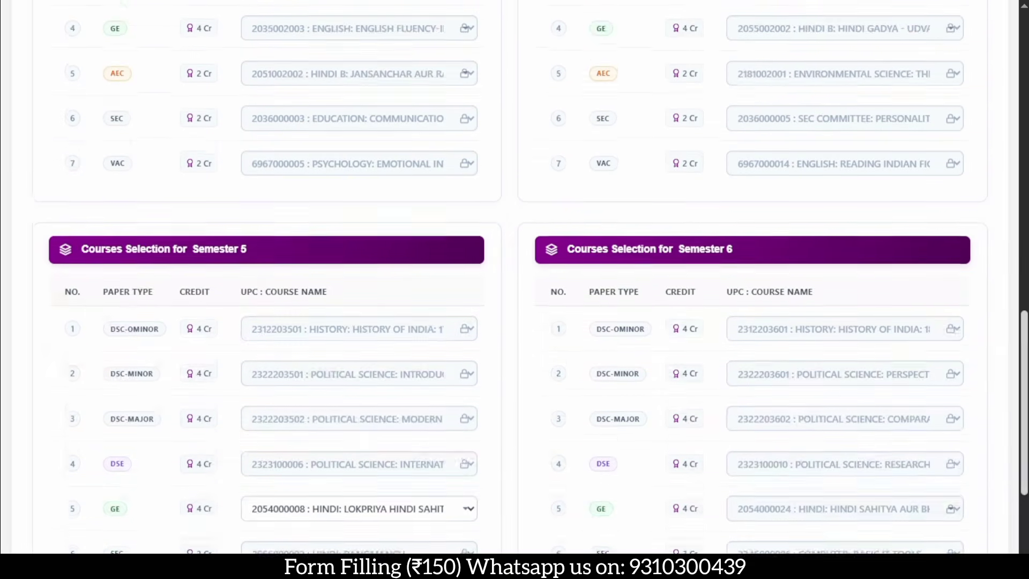
scroll(514, 278, "up", 3)
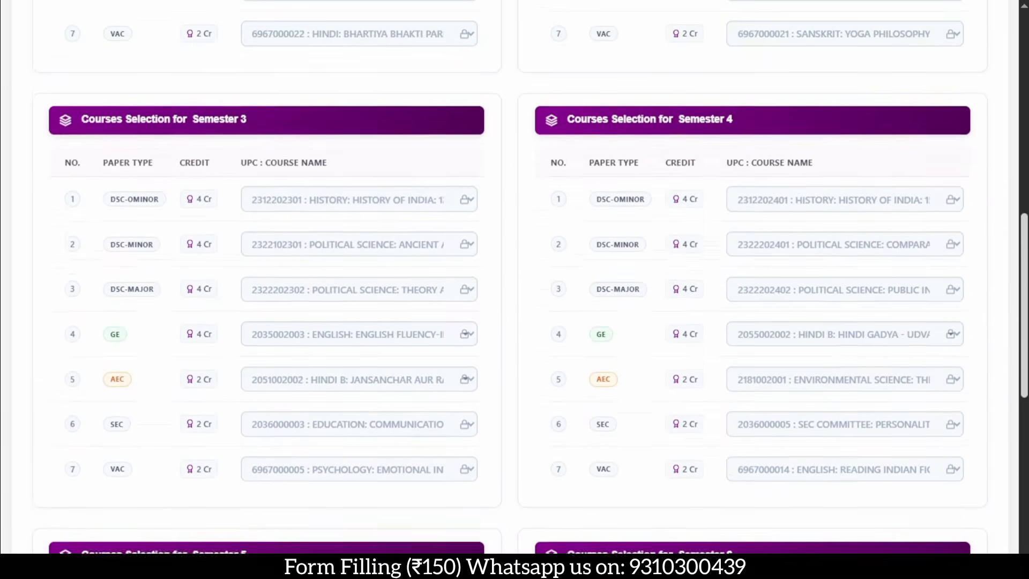
scroll(515, 278, "up", 6)
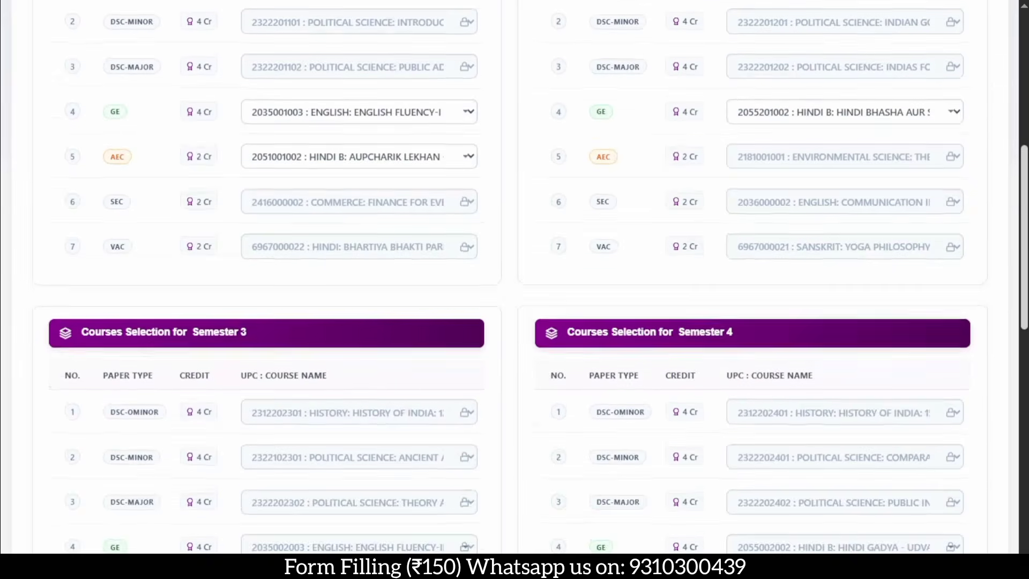
scroll(514, 279, "up", 6)
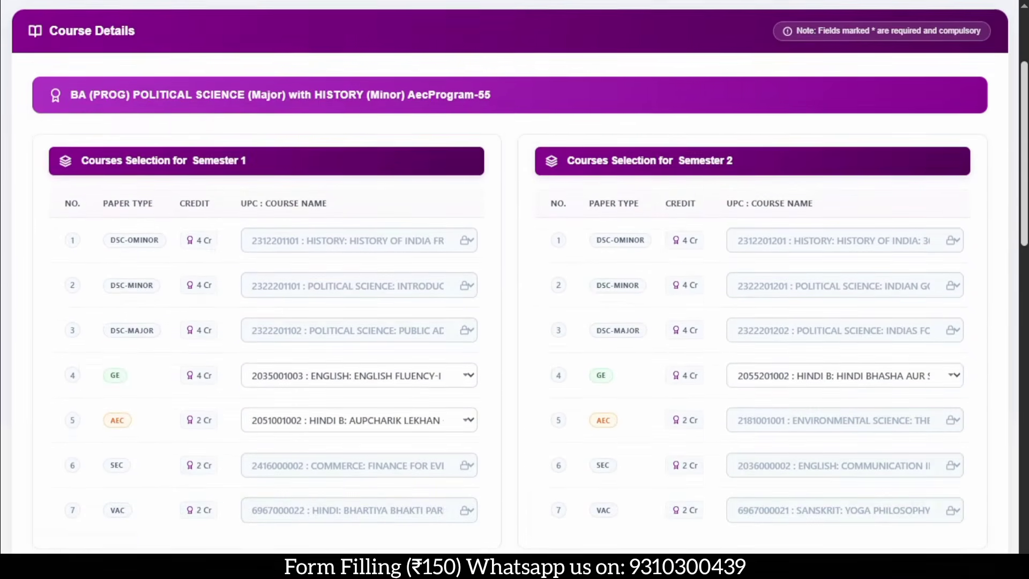
scroll(514, 279, "up", 2)
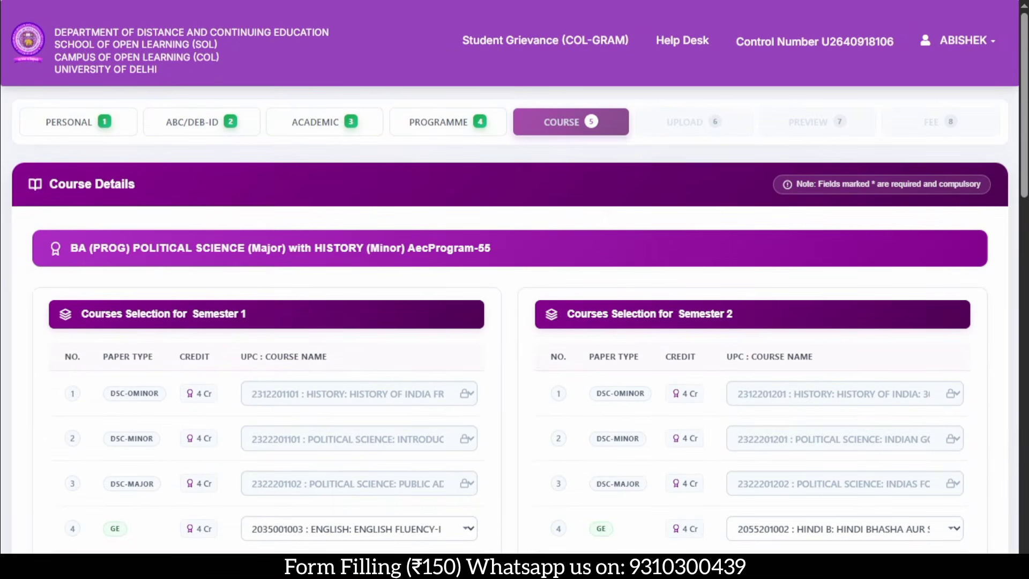
scroll(515, 289, "down", 3)
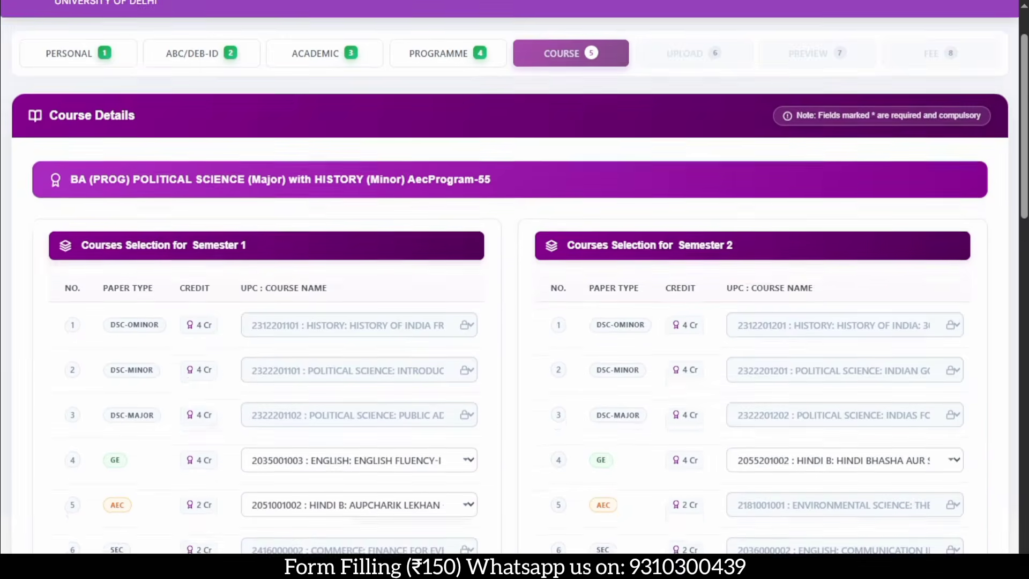
scroll(514, 279, "down", 6)
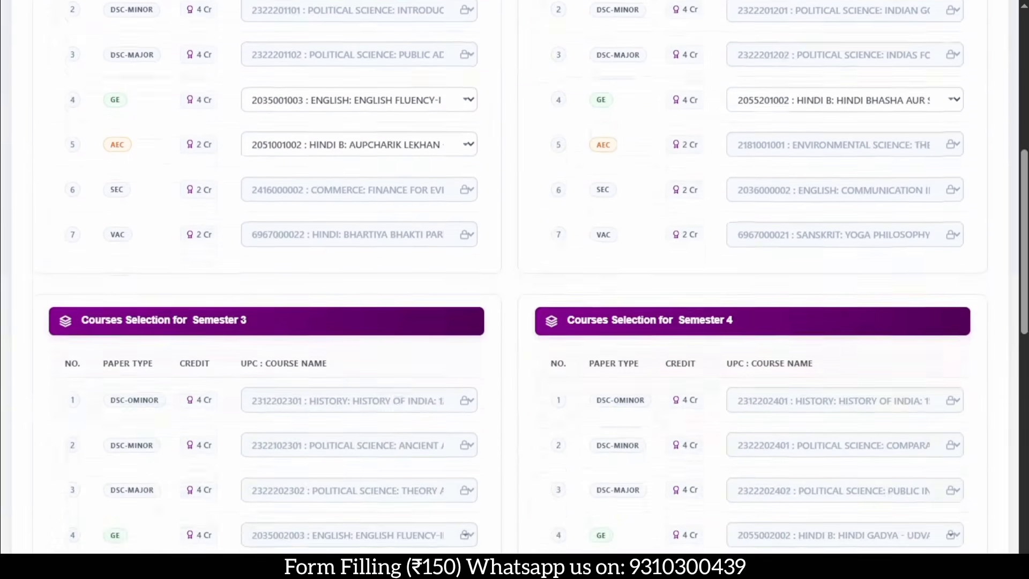
scroll(515, 279, "down", 2)
scroll(514, 279, "up", 3)
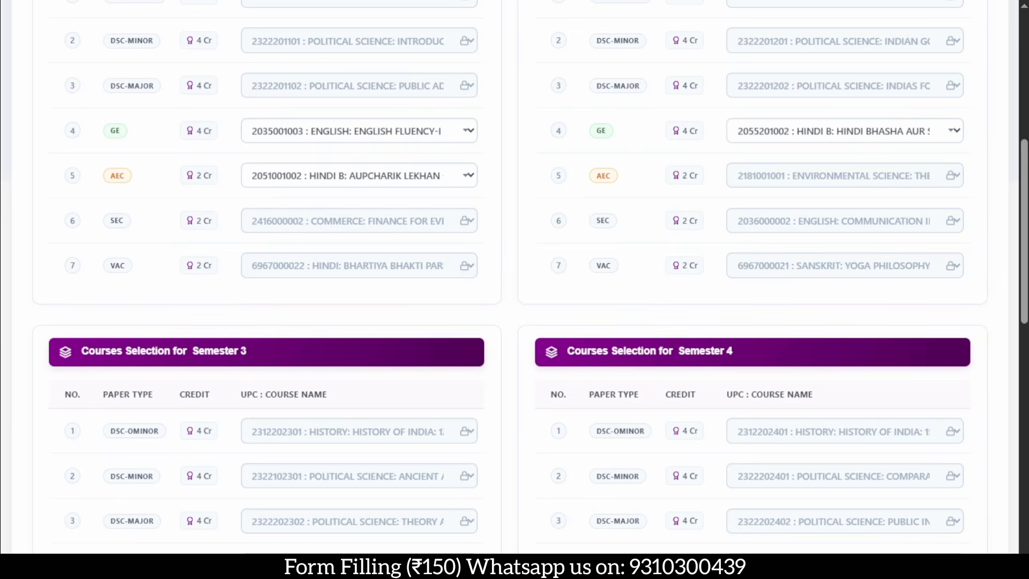
scroll(515, 279, "down", 5)
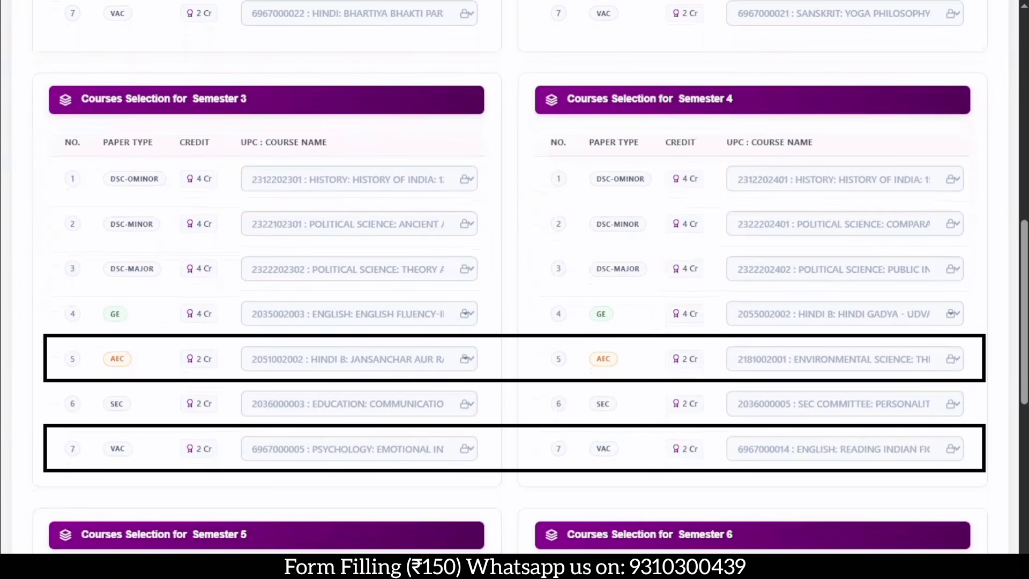
- Keep HINDI: LOKPRIYA HINDI SAHITYA as the Semester 5 GE course and submit the course selection for preview
scroll(515, 278, "down", 8)
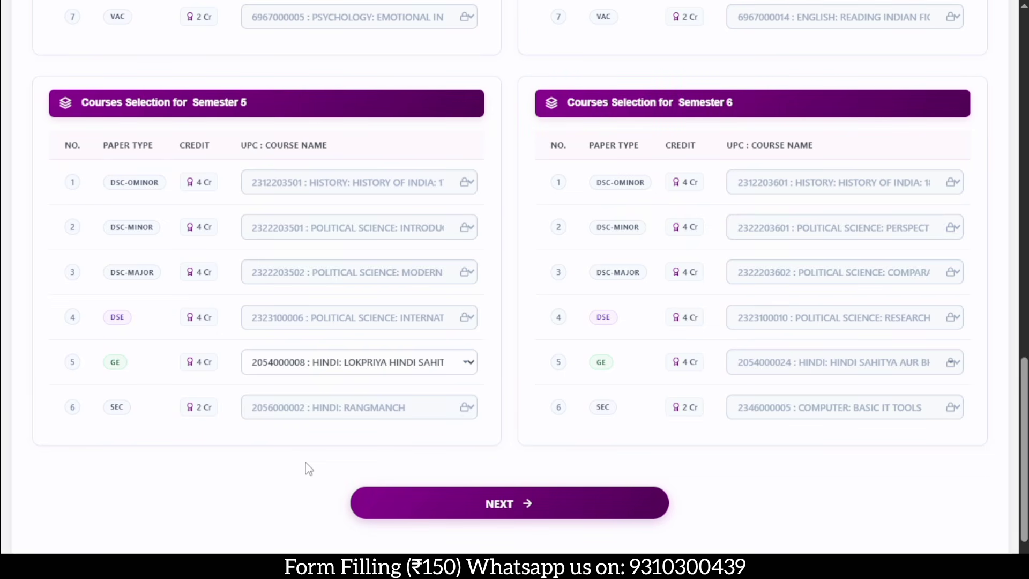
left_click(326, 369)
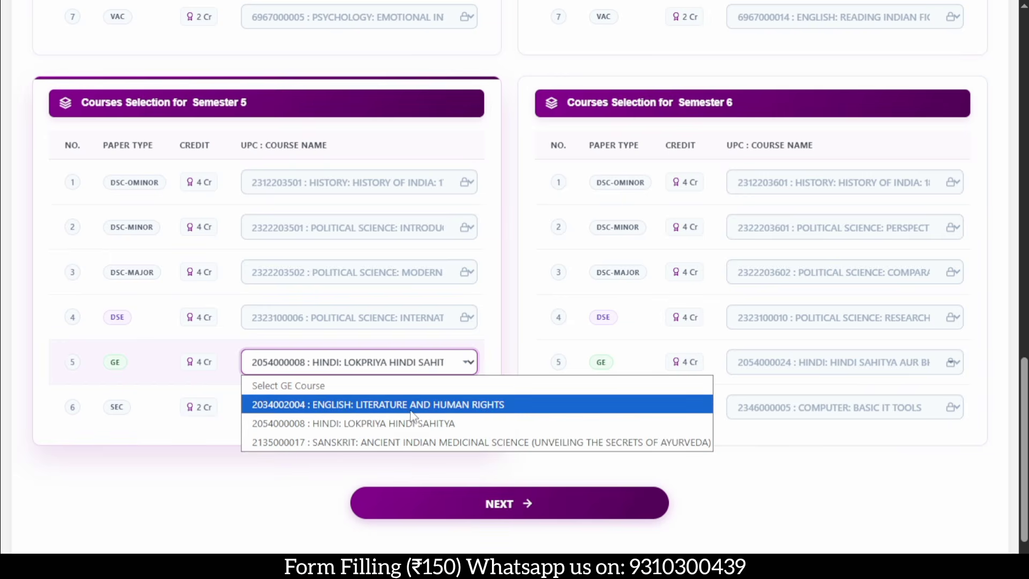
left_click(435, 424)
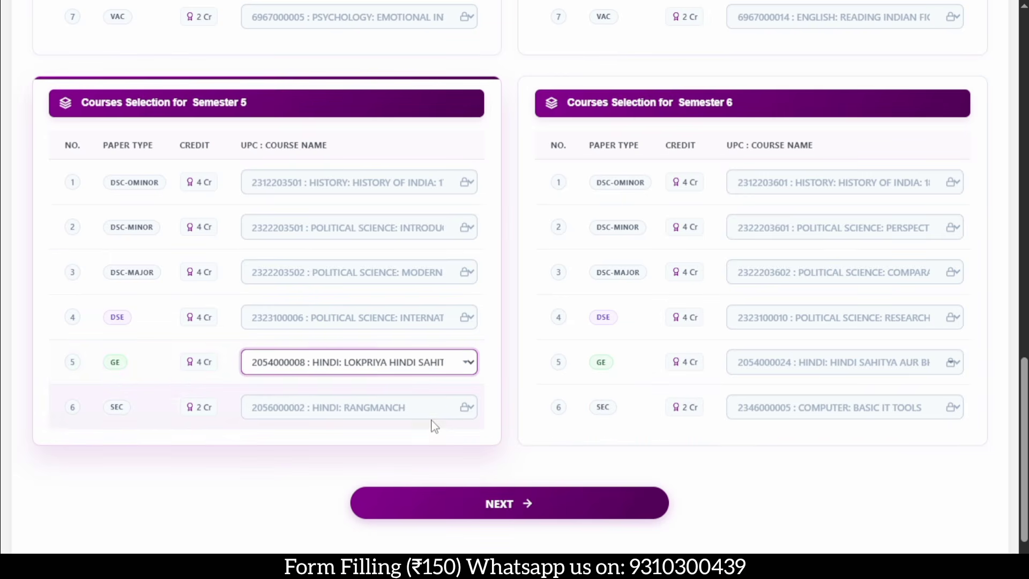
left_click(455, 515)
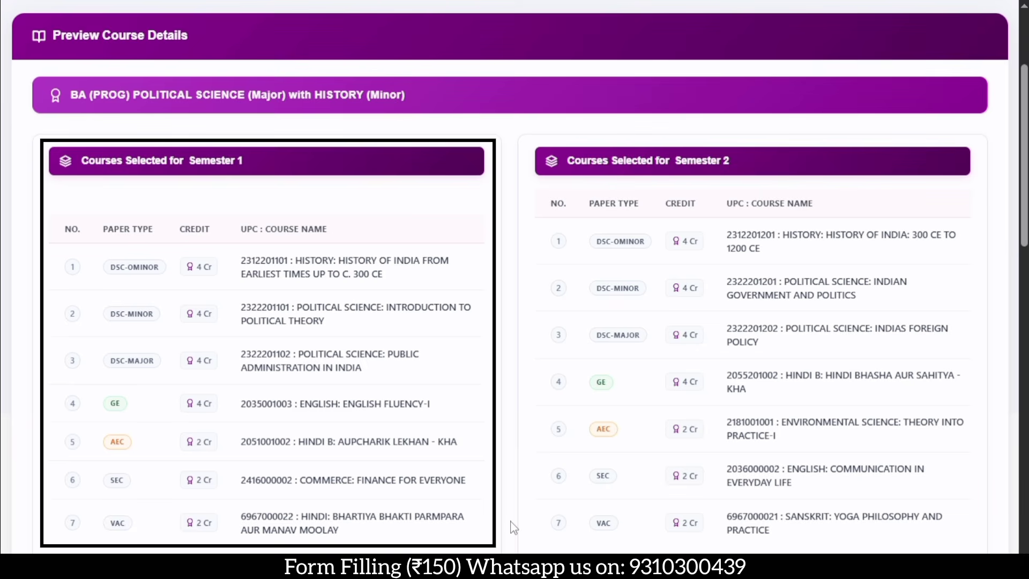
- Check the course preview for all six semesters and continue to the document upload stage
scroll(512, 528, "down", 8)
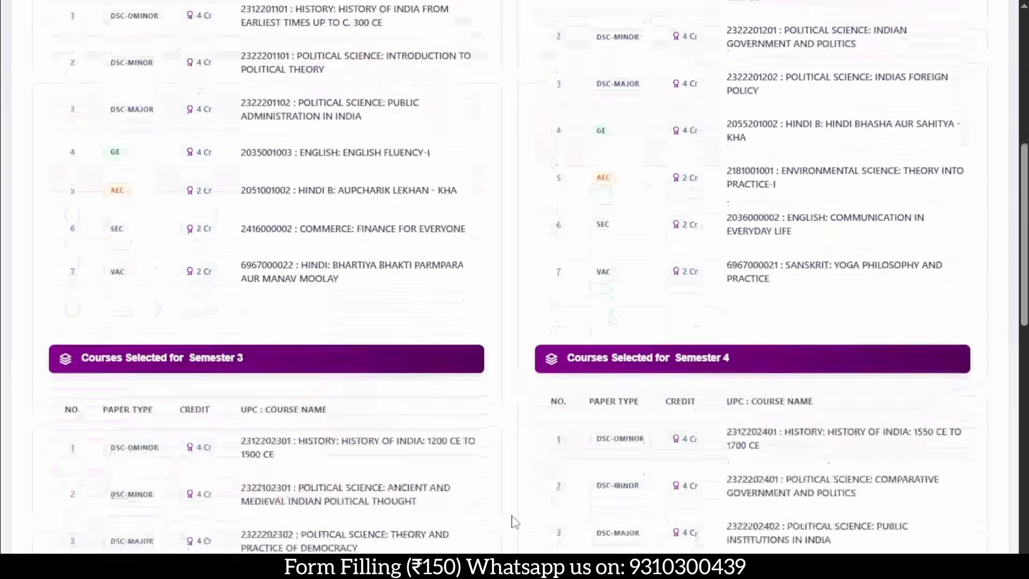
scroll(515, 521, "down", 8)
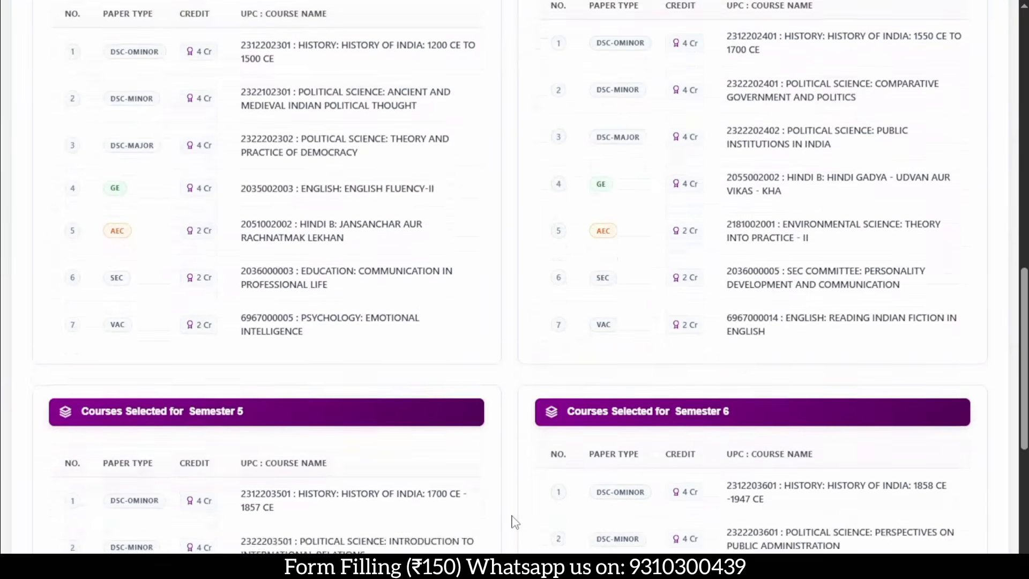
scroll(516, 522, "down", 3)
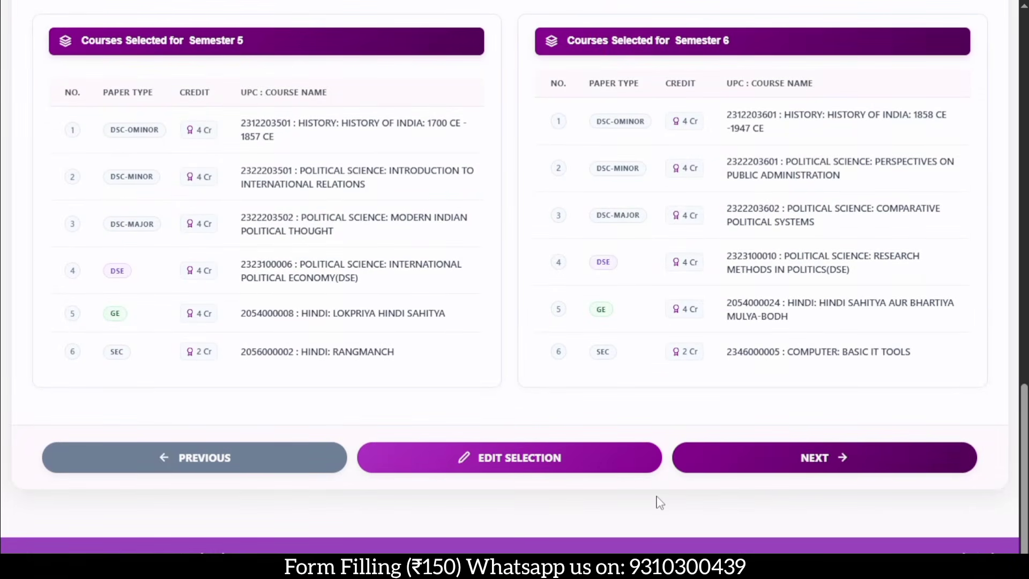
left_click(755, 459)
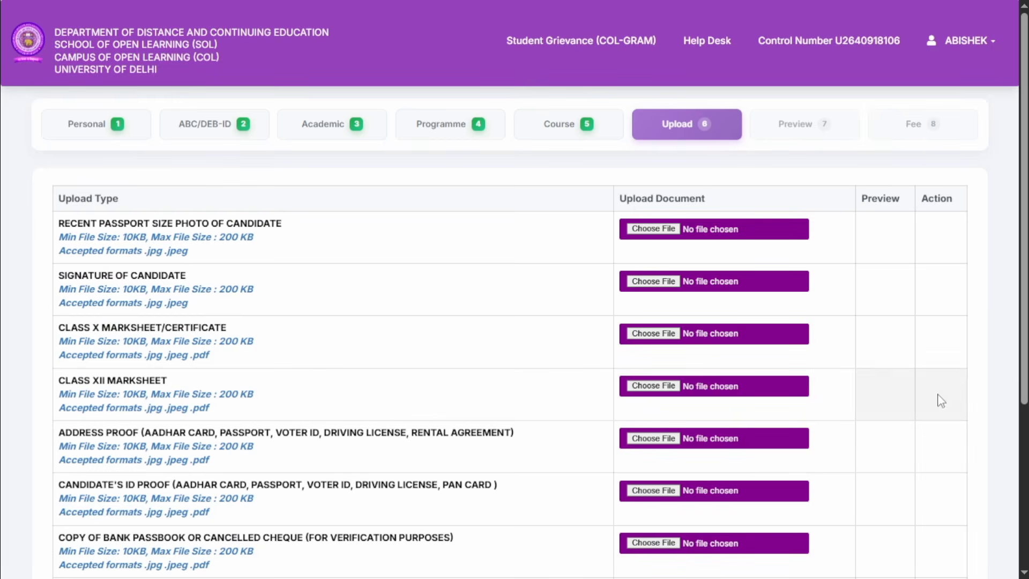
- Check the required documents with their size limits and accepted formats on the upload page, and continue to the application preview
scroll(1026, 343, "down", 2)
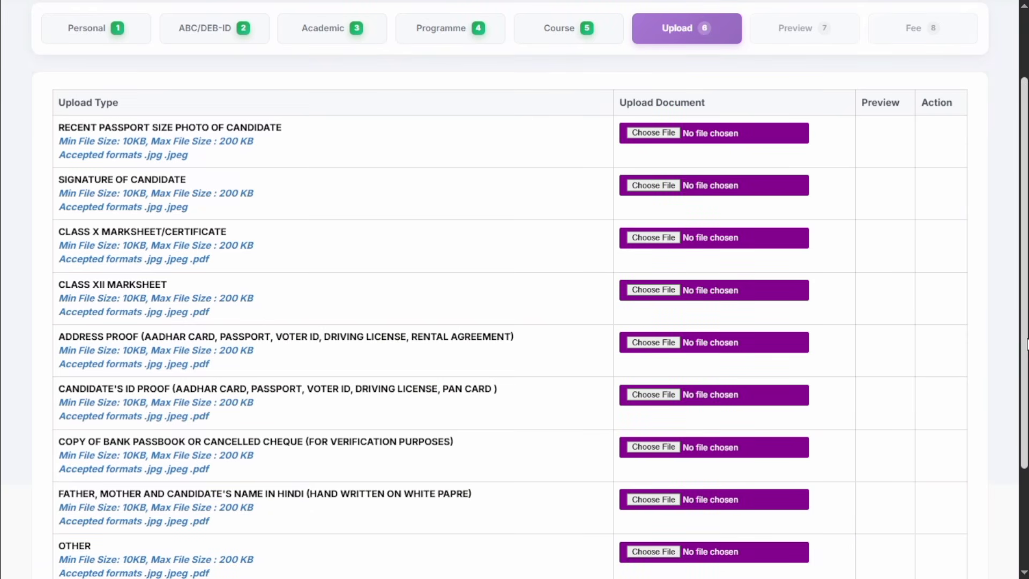
scroll(1027, 343, "down", 3)
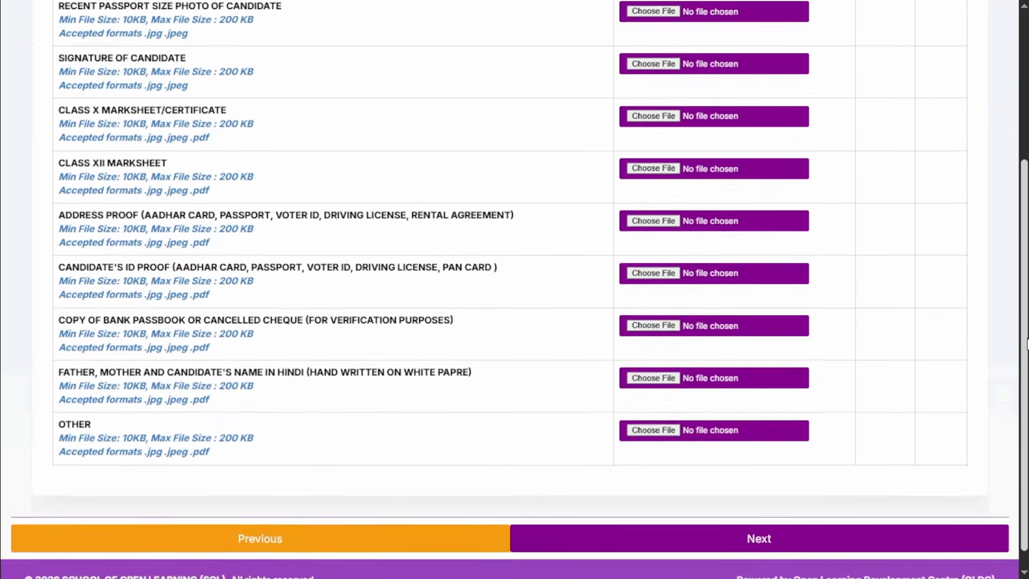
scroll(1027, 344, "down", 1)
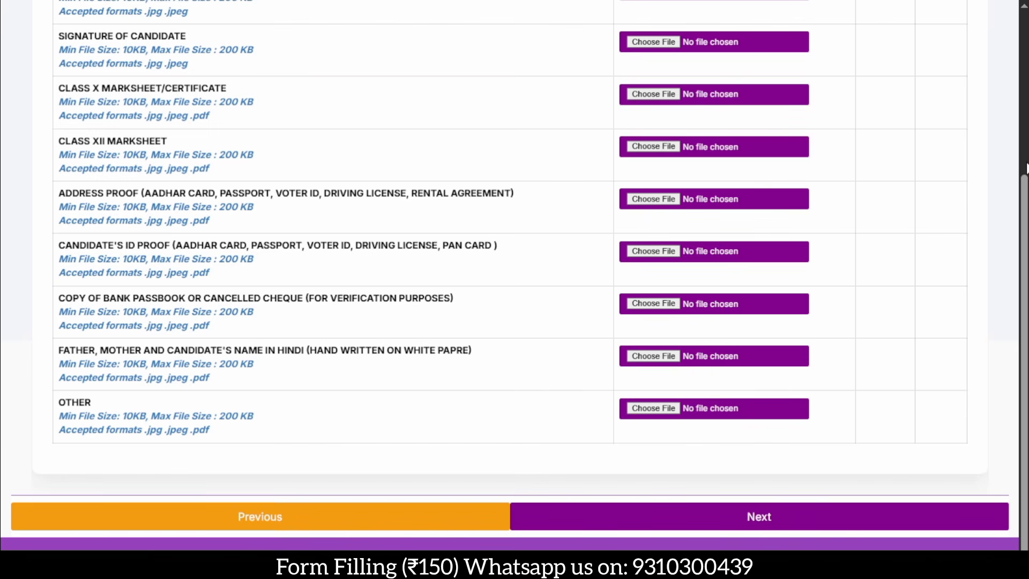
scroll(1025, 168, "up", 2)
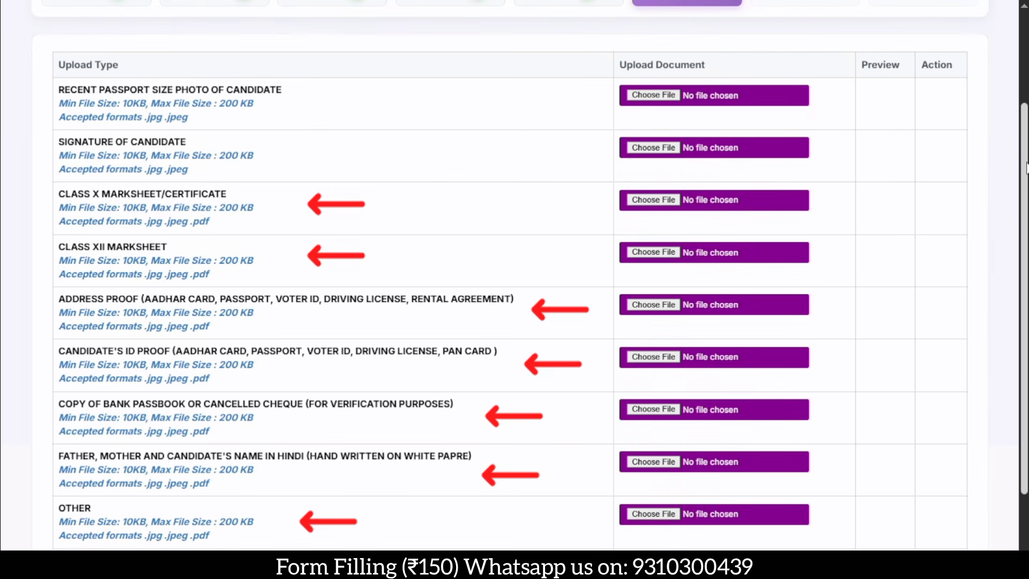
scroll(1026, 168, "down", 2)
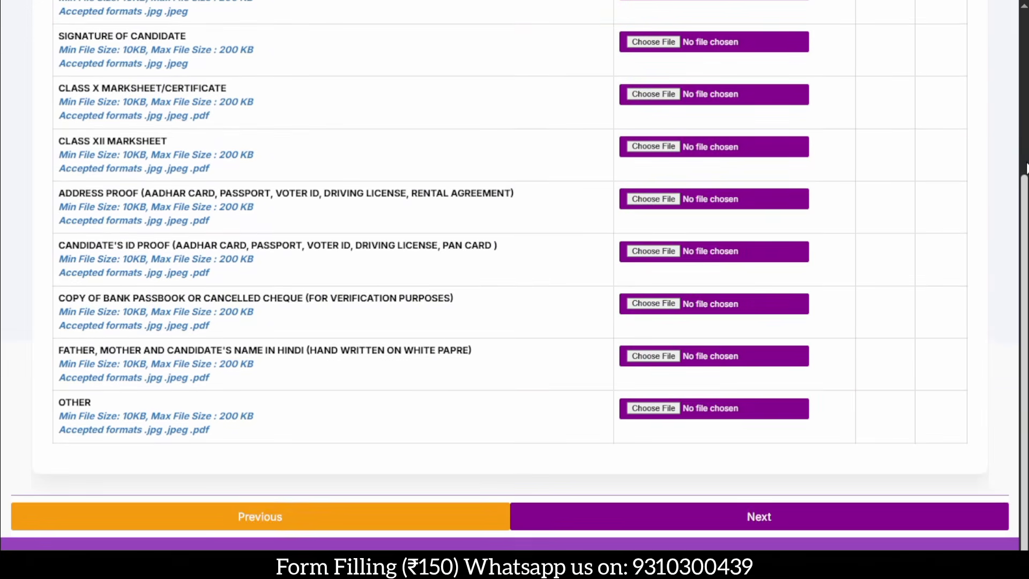
left_click(642, 527)
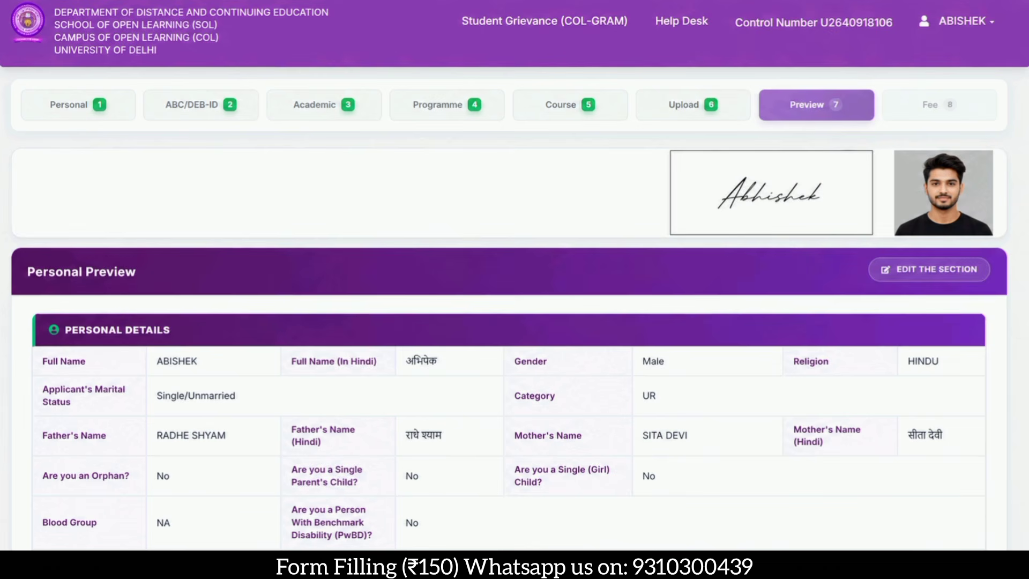
- Review the personal, address, bank, income, academic, programme and course details in the application preview
scroll(1027, 154, "down", 10)
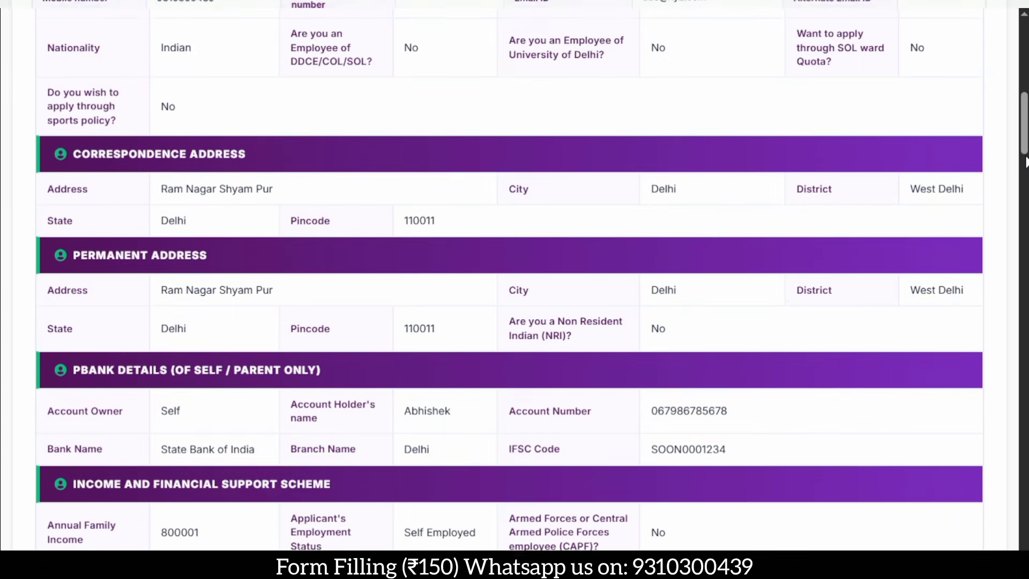
scroll(1025, 154, "down", 4)
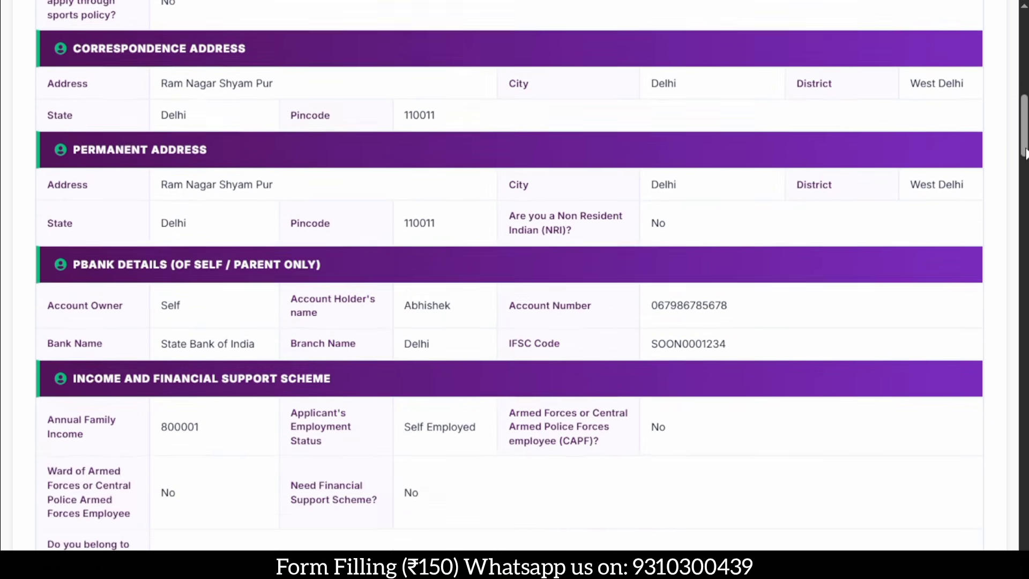
scroll(1025, 154, "down", 10)
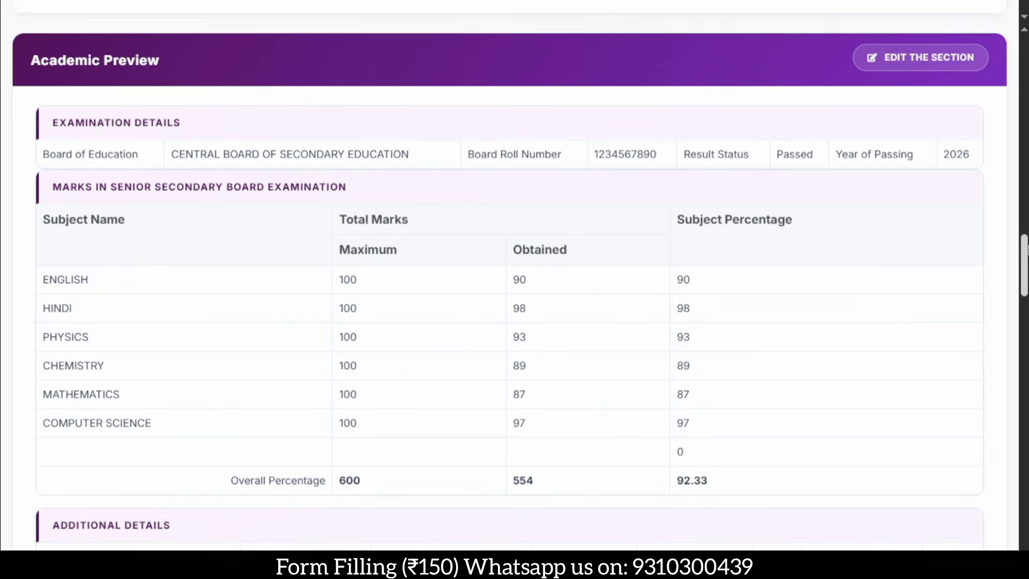
scroll(1027, 226, "down", 6)
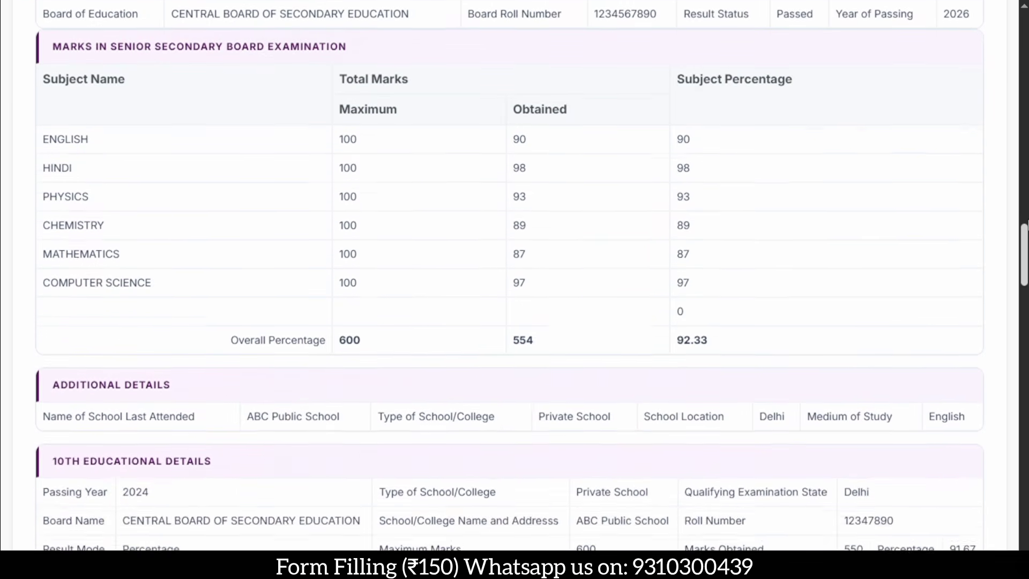
scroll(1027, 225, "down", 8)
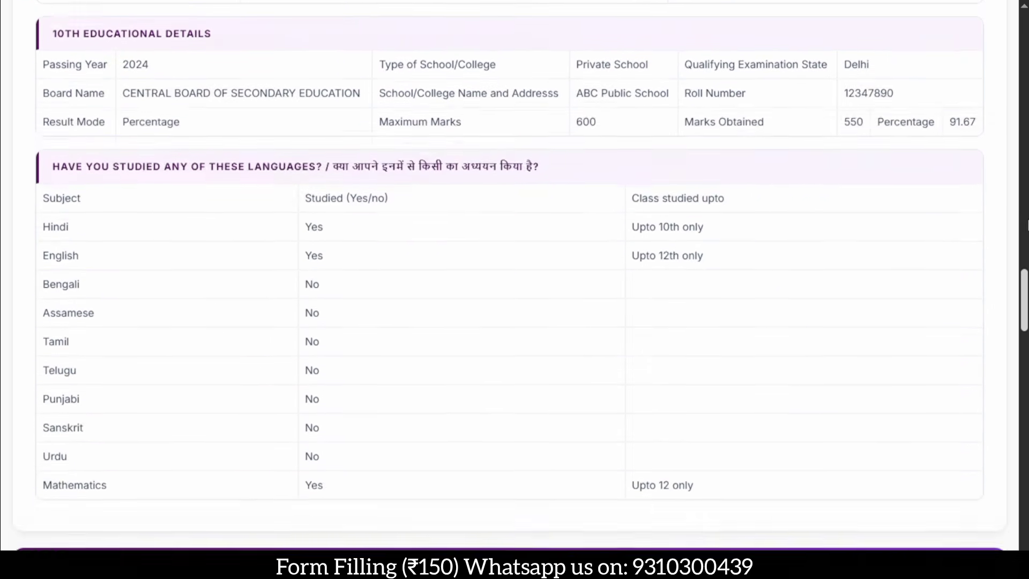
scroll(1026, 225, "down", 3)
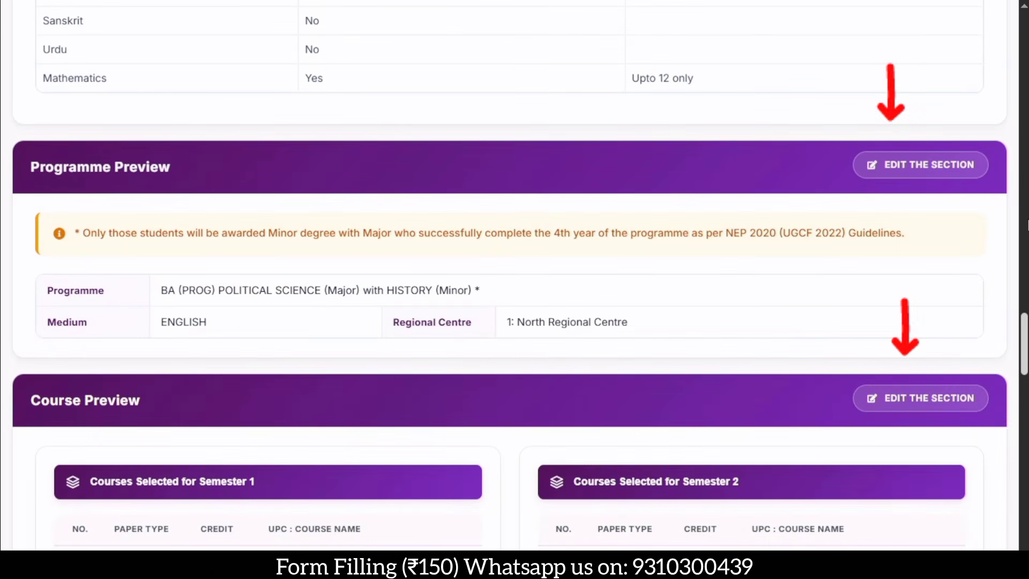
scroll(1027, 225, "down", 17)
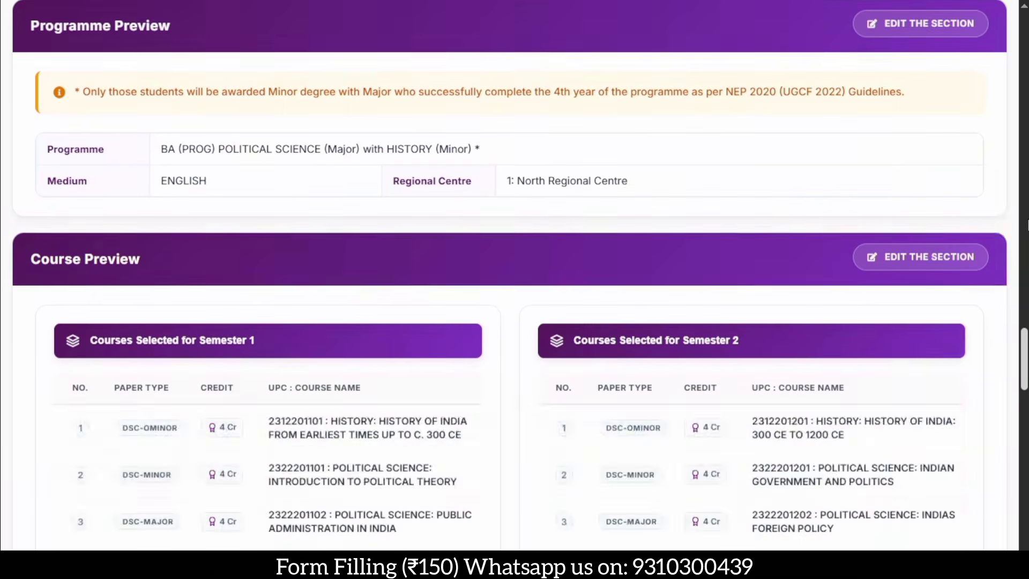
- Agree to the self declaration at the end of the preview and submit the application
scroll(514, 279, "down", 17)
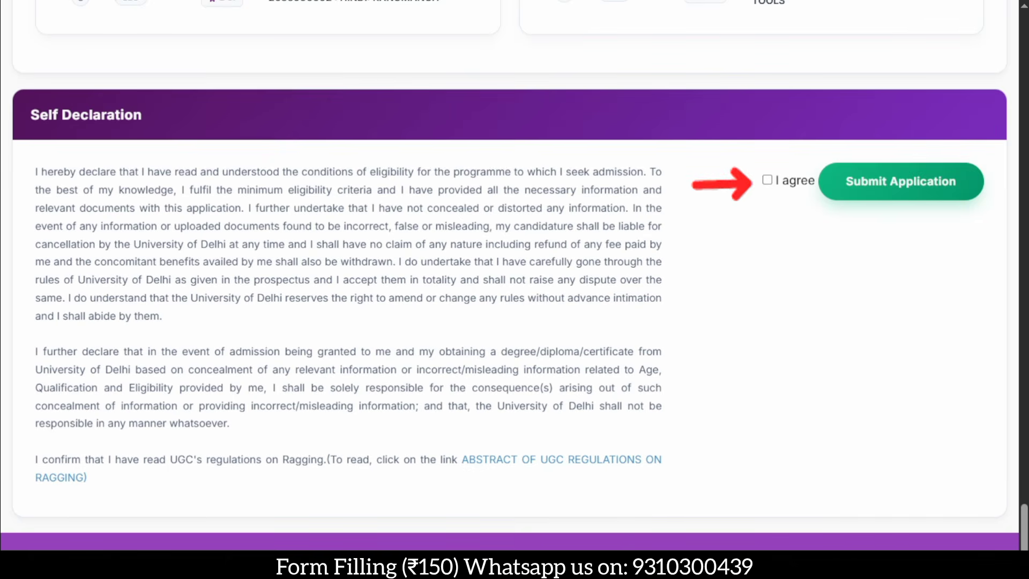
left_click(767, 179)
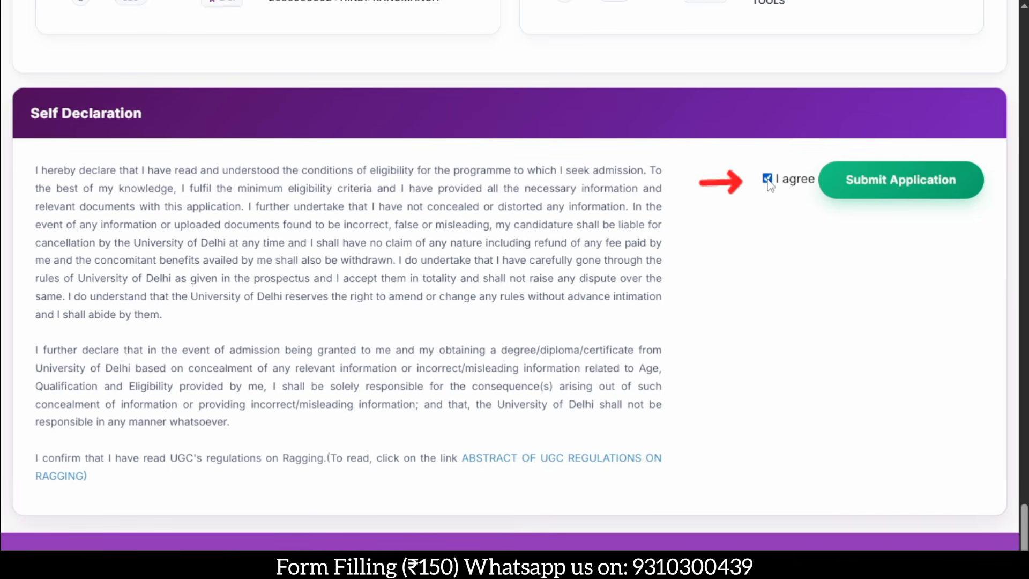
left_click(858, 199)
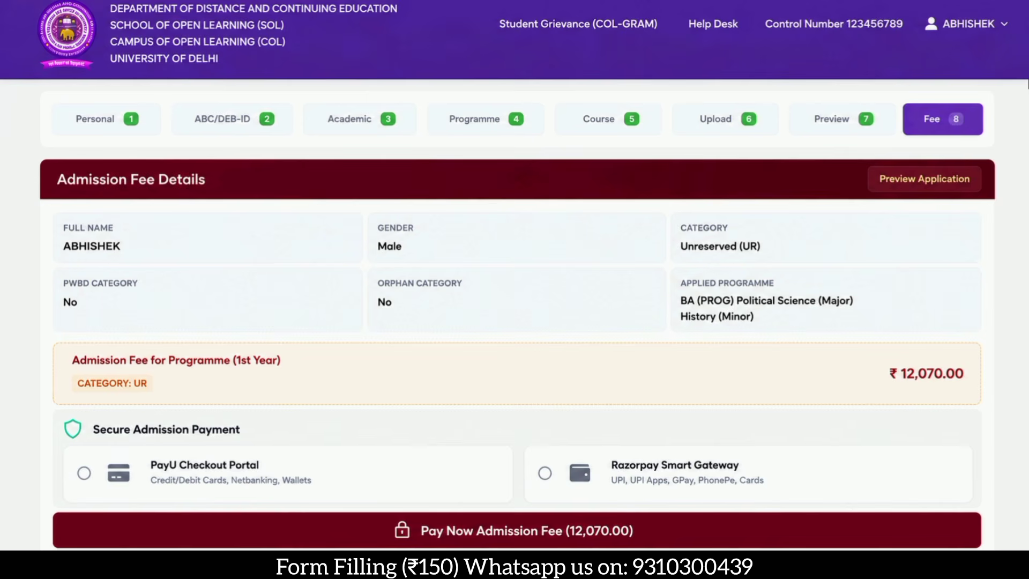